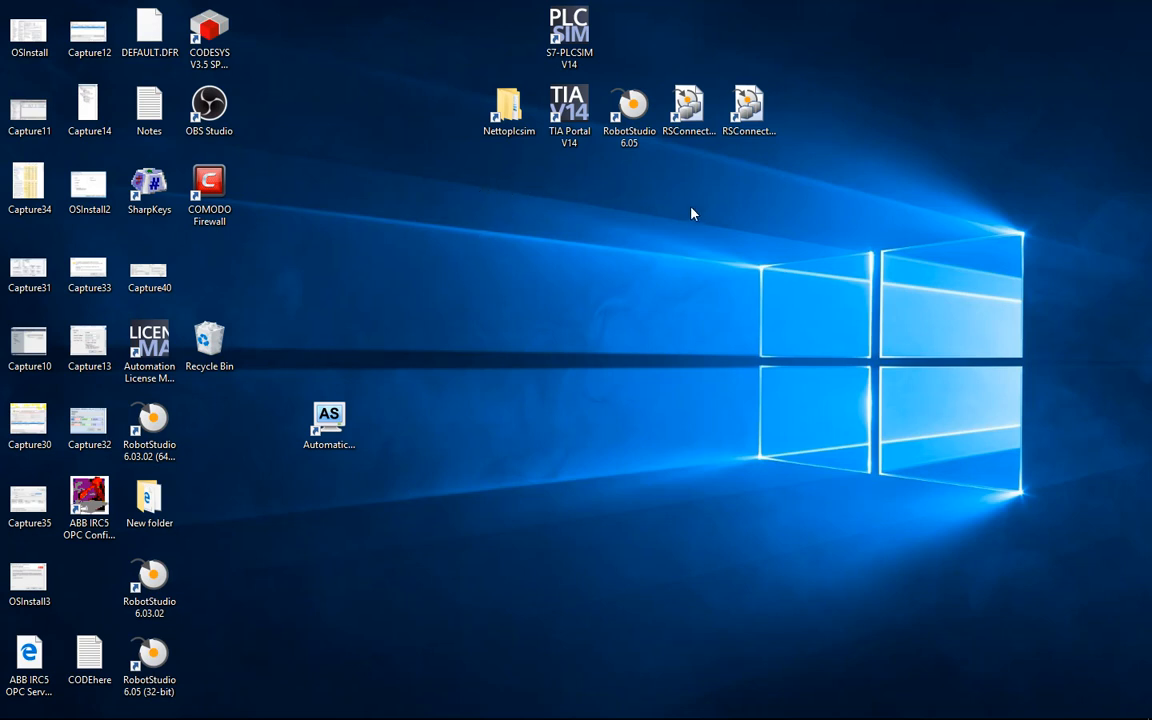
pyautogui.click(688, 108)
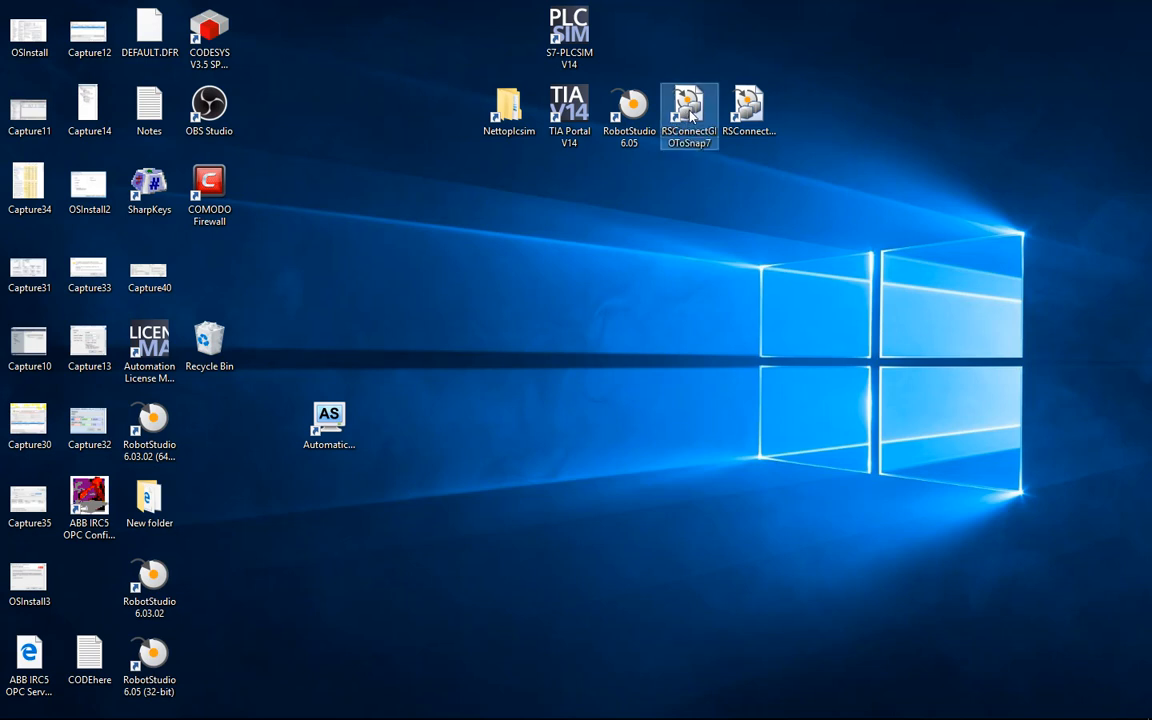
pyautogui.click(748, 108)
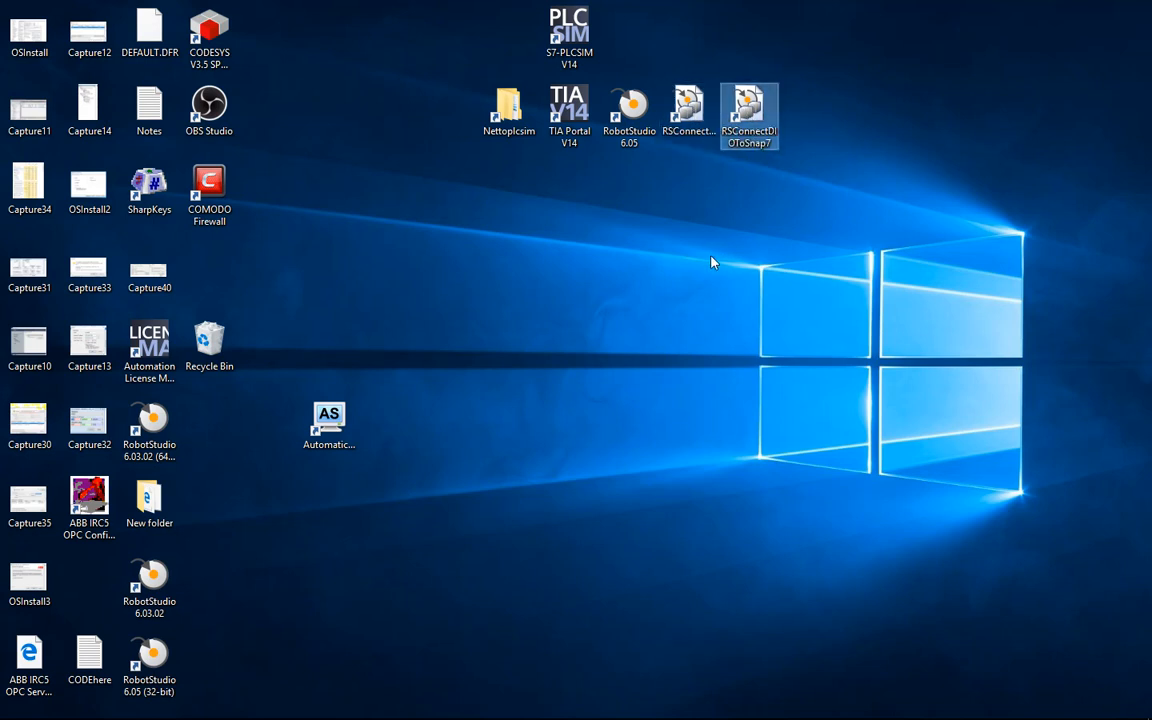
pyautogui.click(688, 112)
pyautogui.click(750, 112)
pyautogui.click(690, 112)
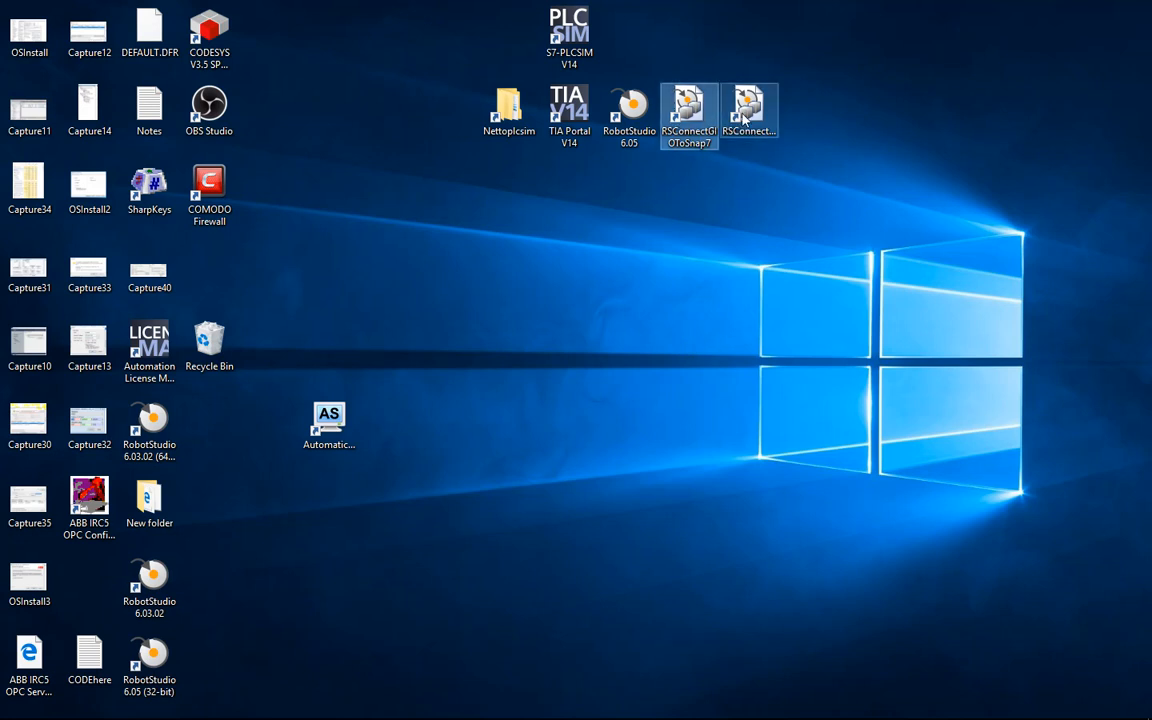
pyautogui.click(748, 116)
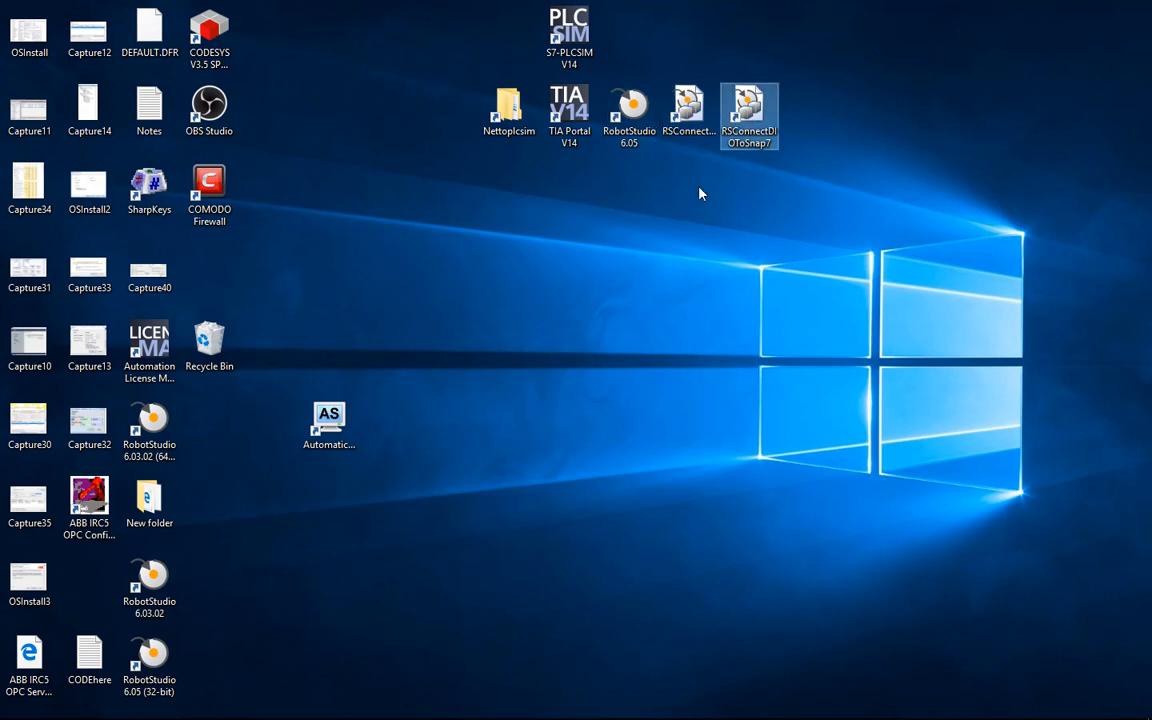
pyautogui.click(688, 128)
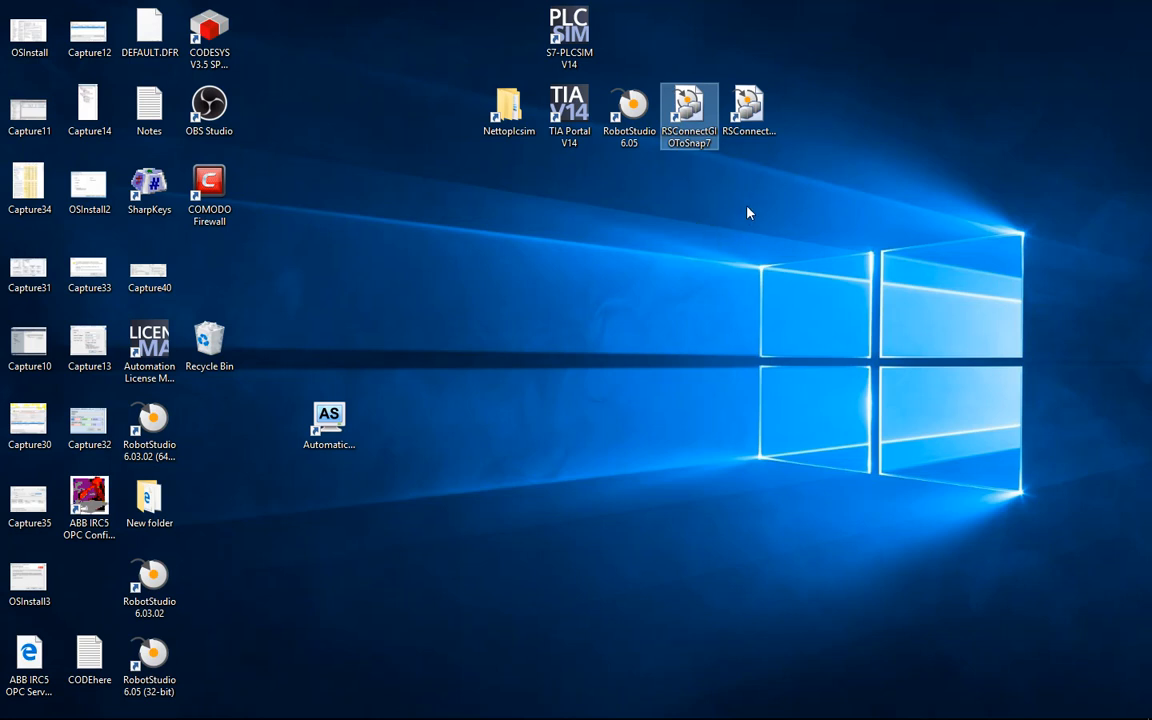
pyautogui.click(745, 137)
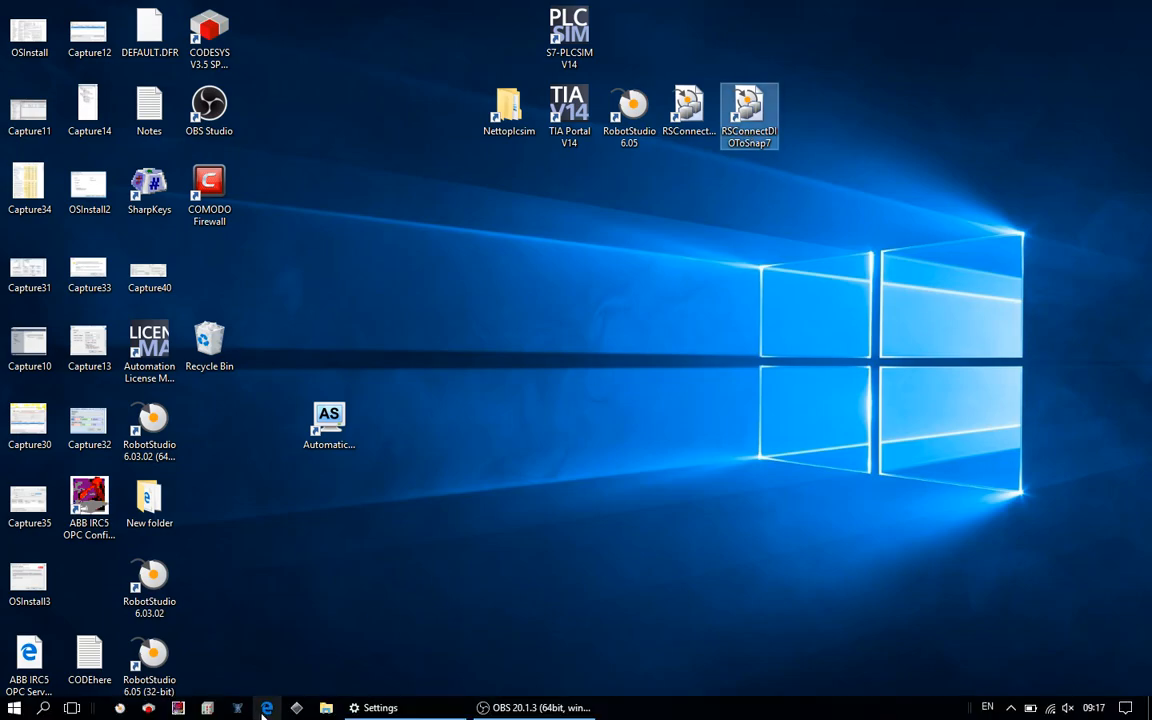
# Step: Open robotapps.robotstudio.com in Edge, view the Smart Component apps offered there, and minimize the browser
pyautogui.click(267, 710)
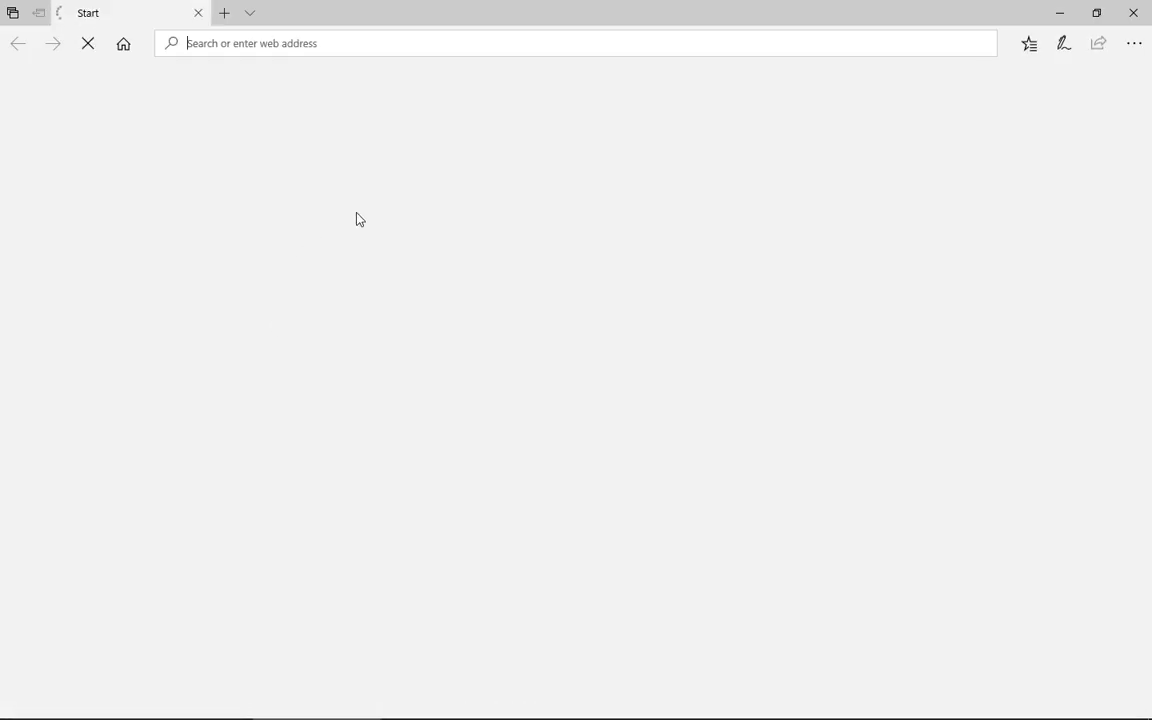
pyautogui.write('ro')
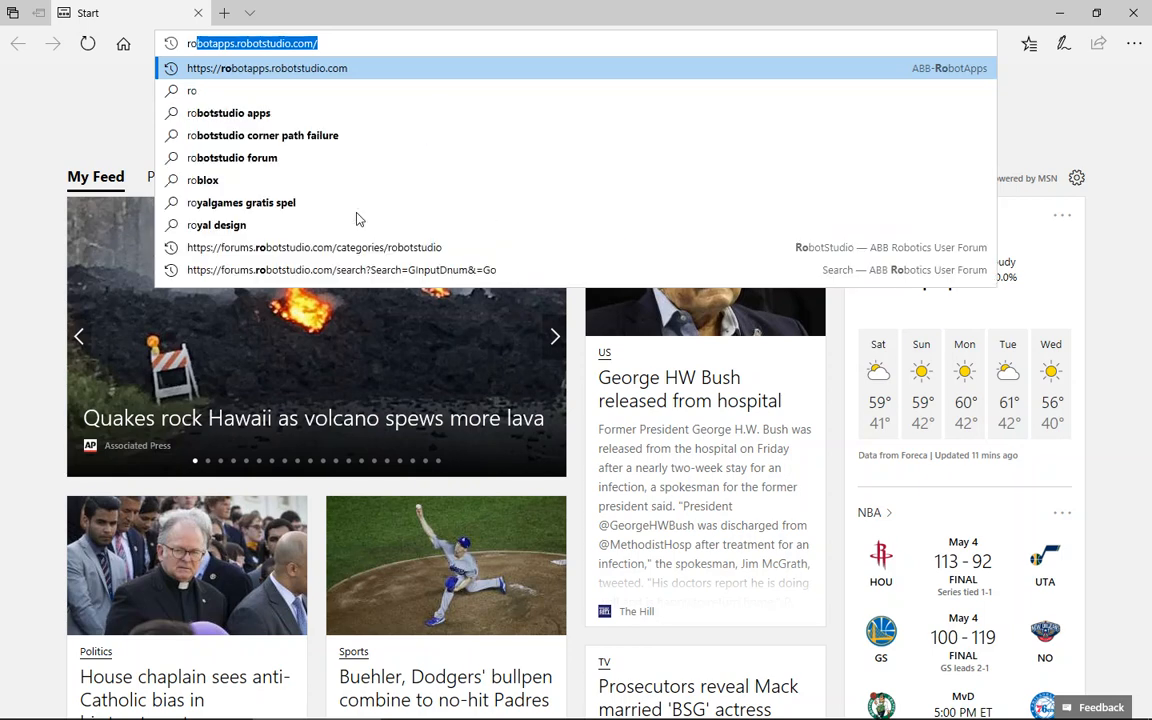
pyautogui.press('Return')
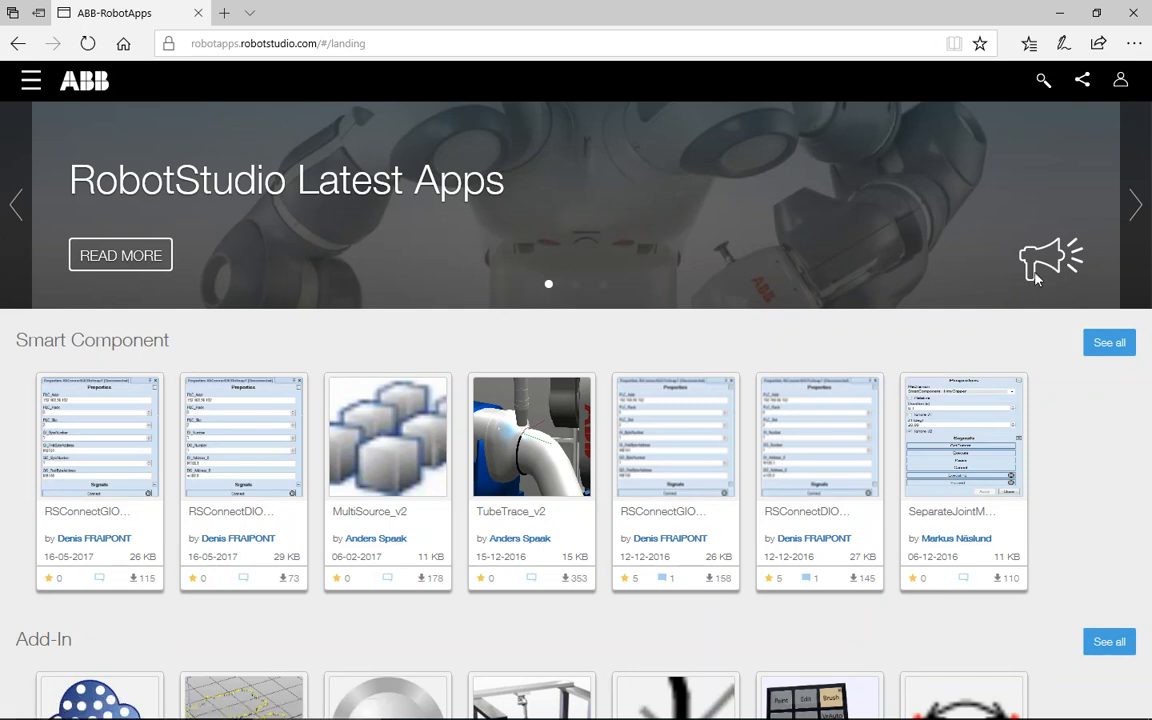
pyautogui.click(1059, 22)
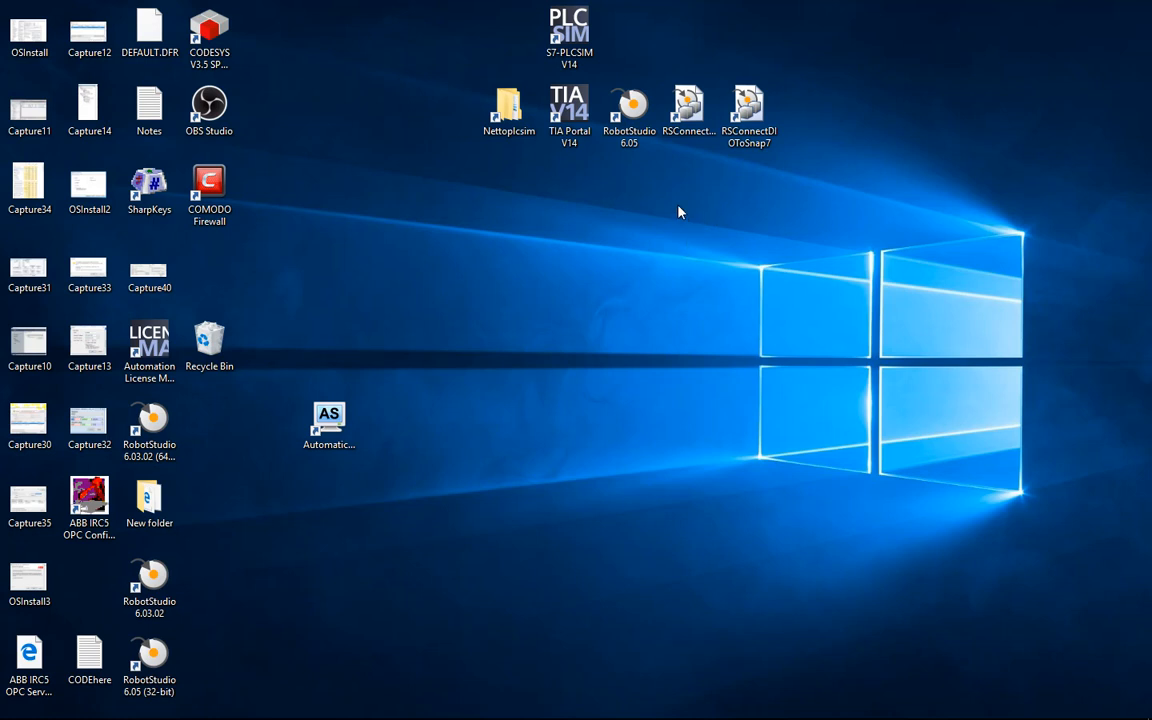
pyautogui.click(749, 110)
pyautogui.click(706, 253)
pyautogui.click(691, 116)
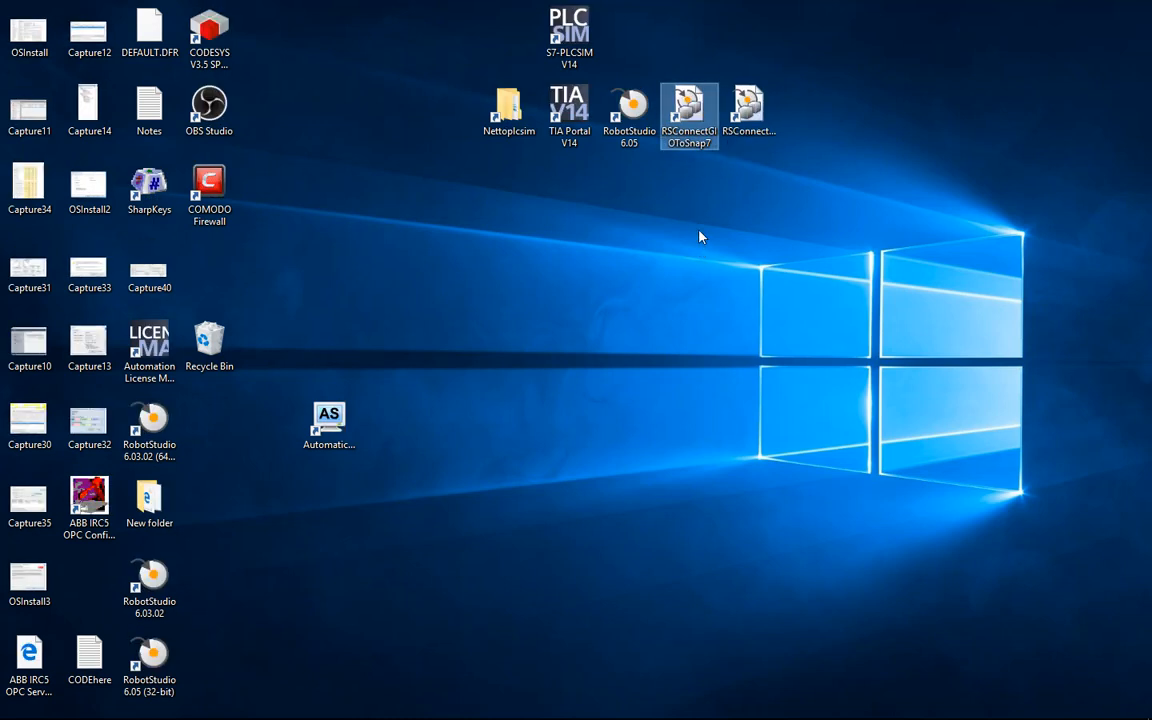
pyautogui.click(700, 237)
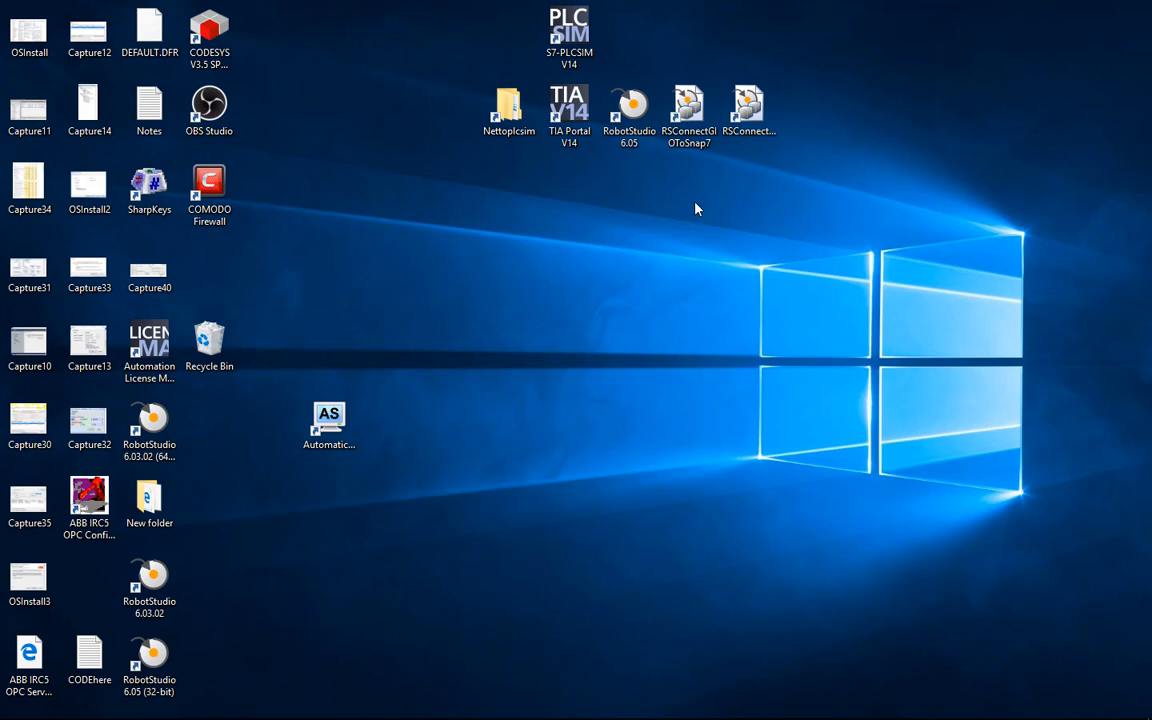
pyautogui.click(744, 108)
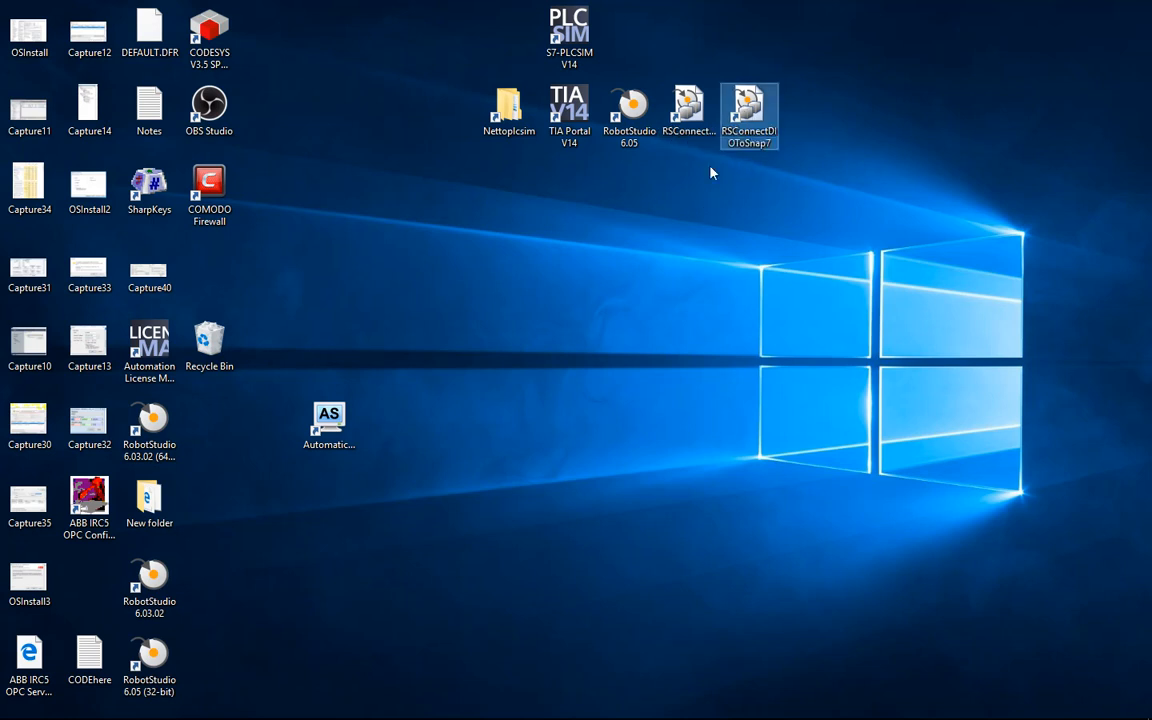
pyautogui.click(691, 180)
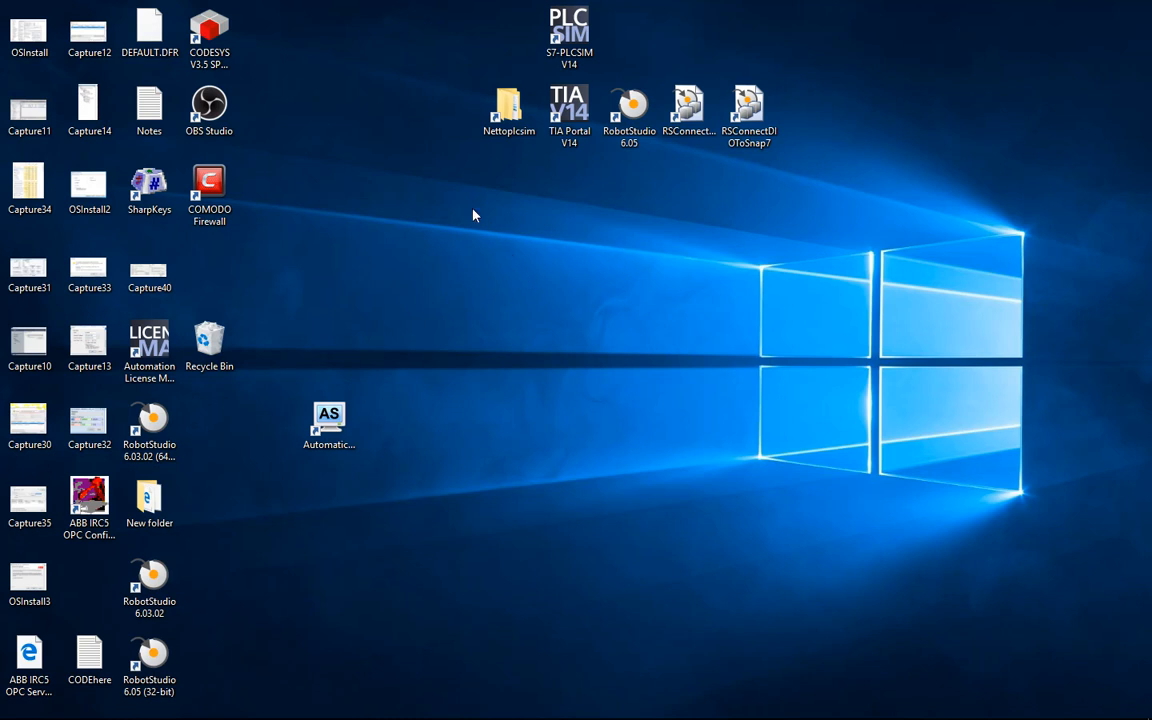
pyautogui.click(508, 122)
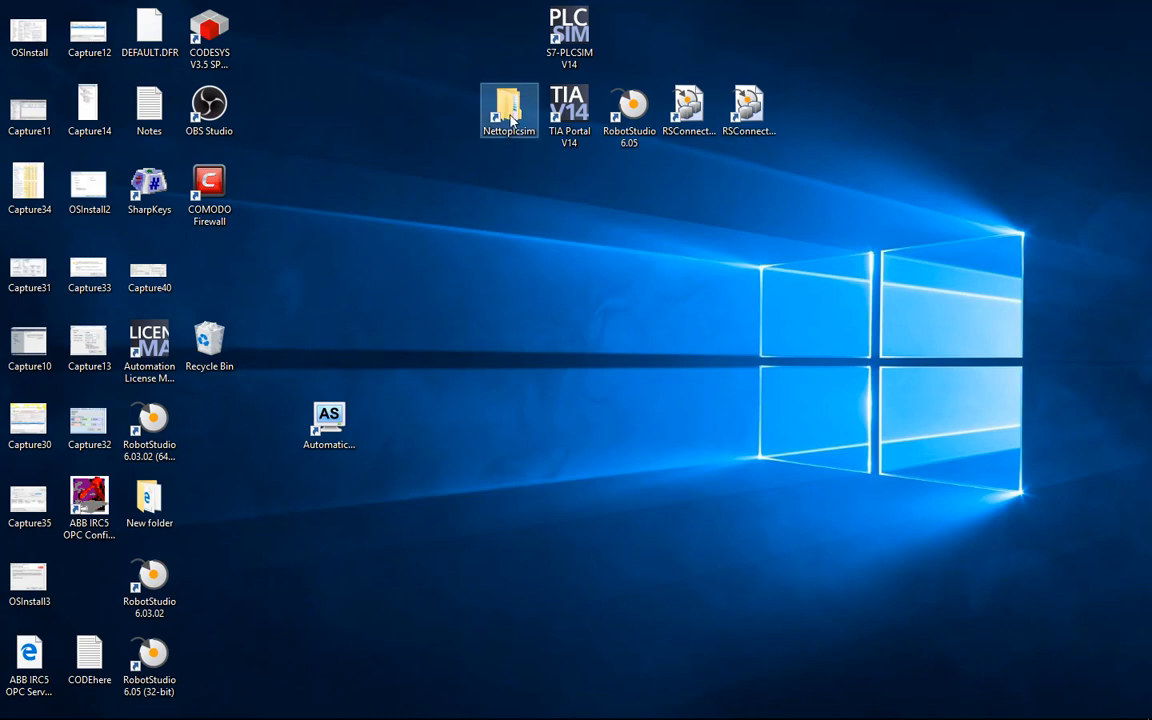
pyautogui.click(493, 186)
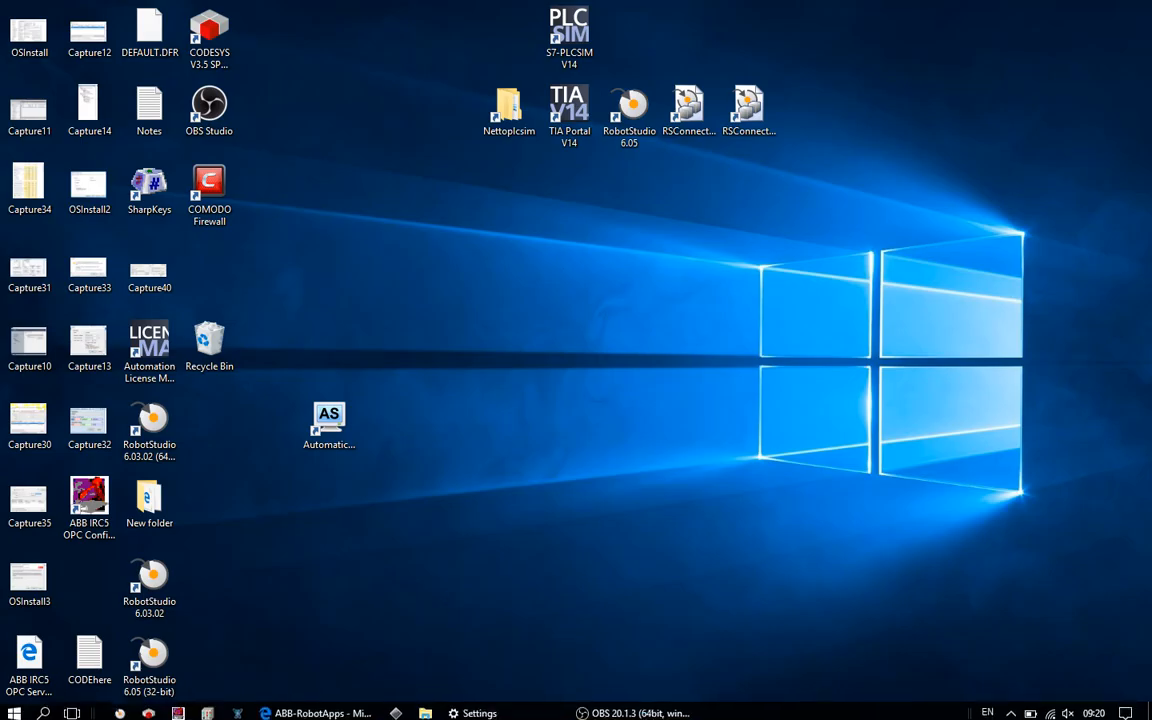
# Step: Open the Siemens SIMATIC STEP 7 (TIA Portal) V14 trial download page in Edge and examine its STEP 7 and PLCSIM files
pyautogui.click(300, 707)
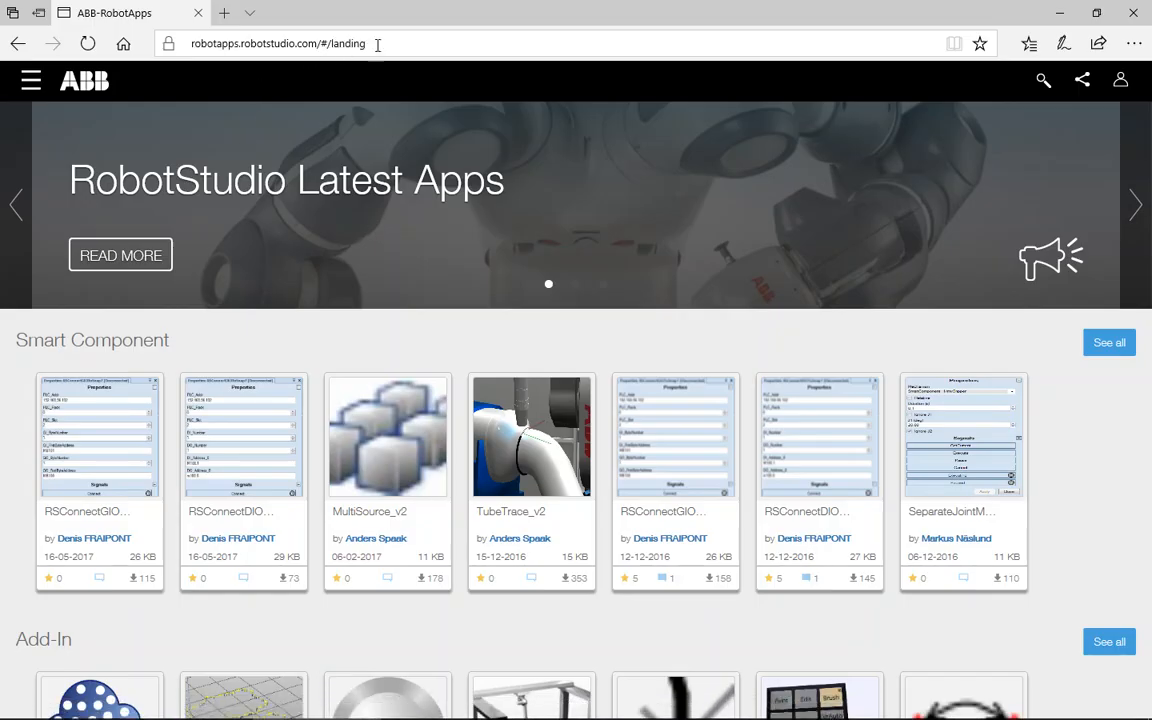
pyautogui.click(378, 43)
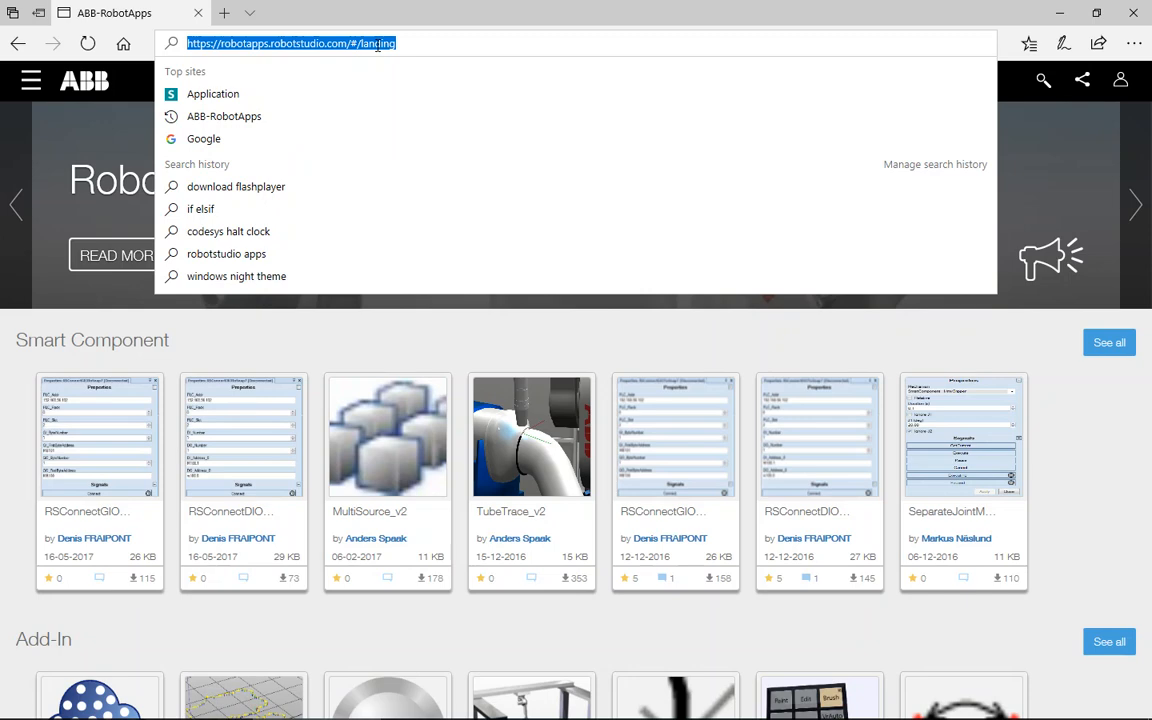
pyautogui.write('siem')
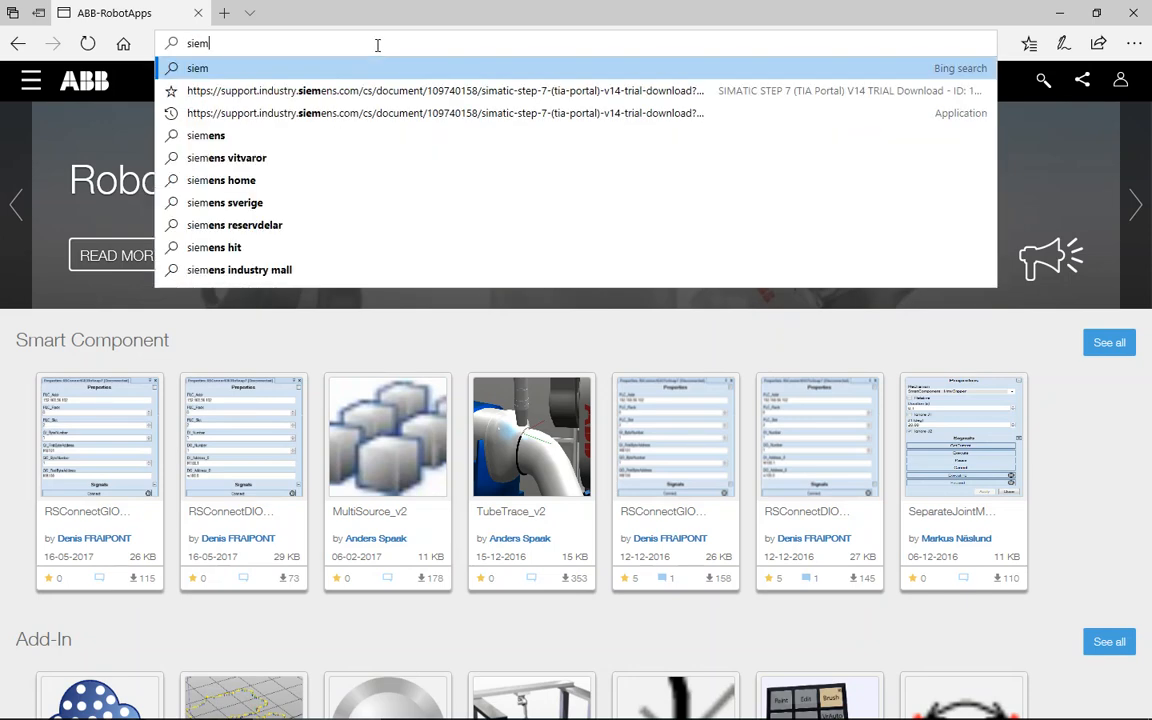
pyautogui.click(393, 90)
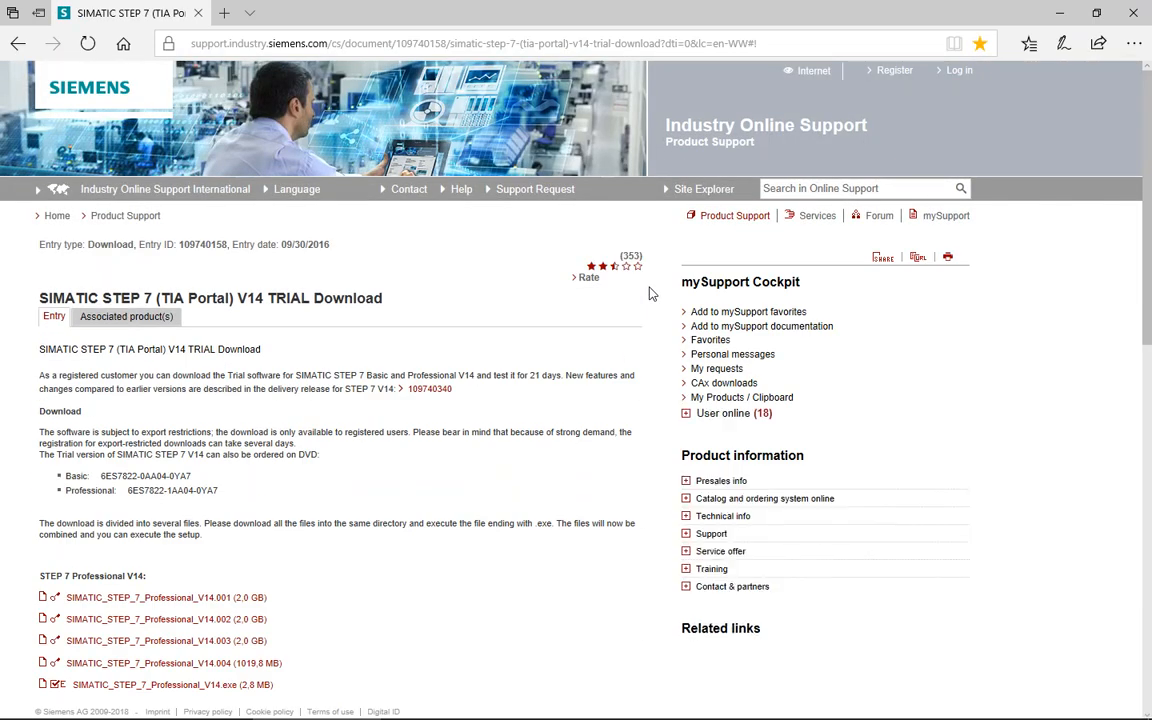
pyautogui.moveTo(1148, 325); pyautogui.dragTo(1149, 510)
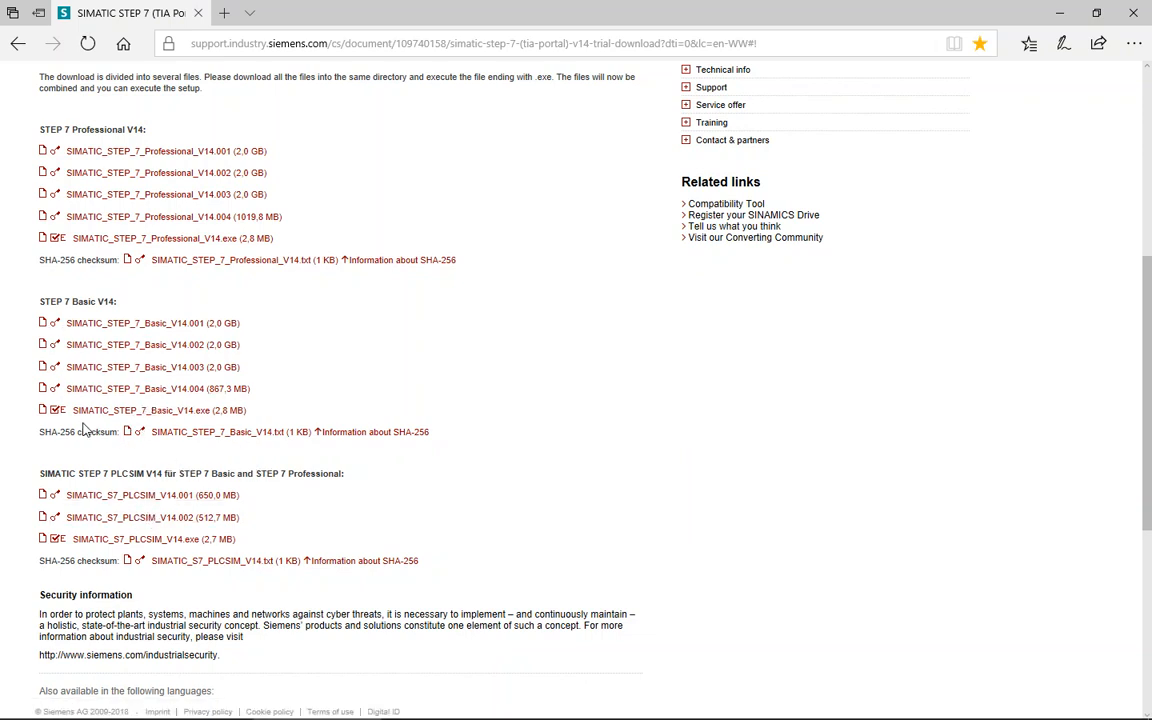
pyautogui.moveTo(57, 415)
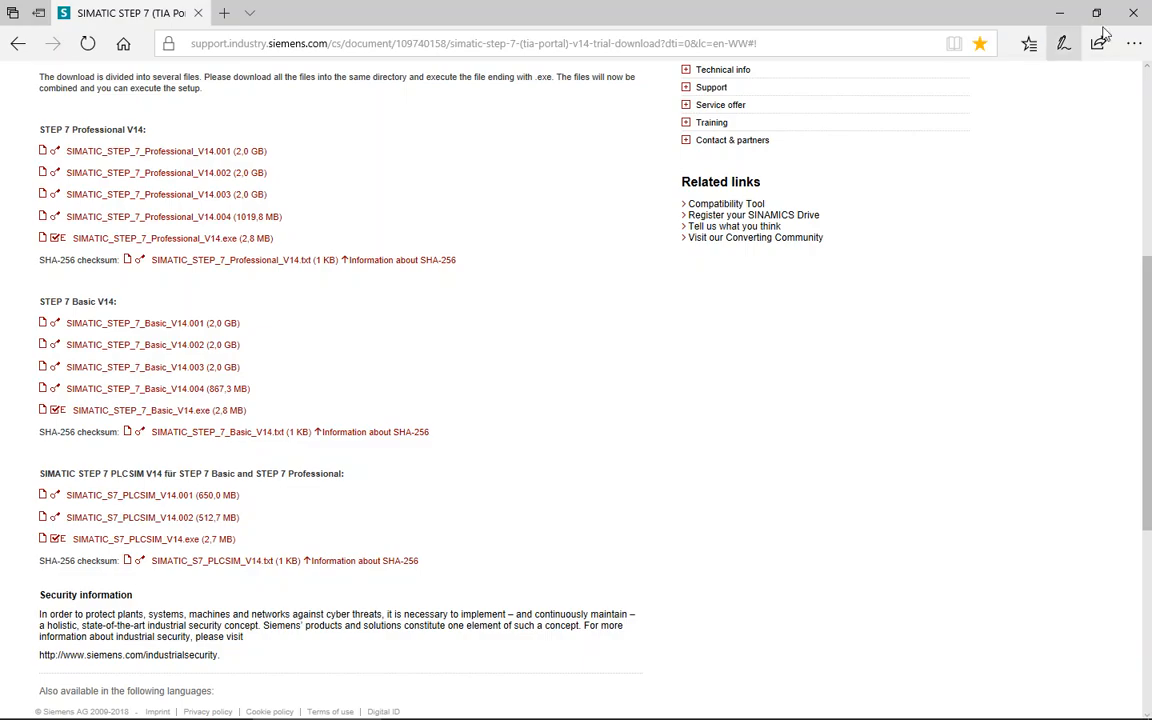
pyautogui.click(1059, 13)
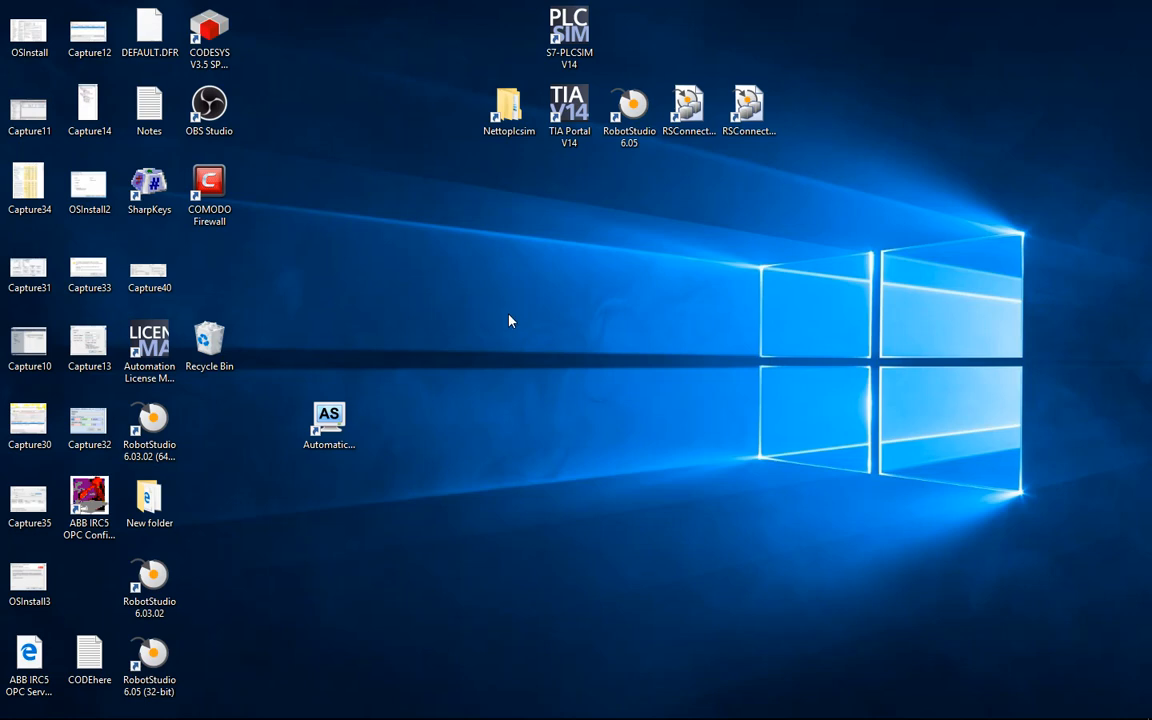
# Step: Open the inner Nettoplcsim-S7o-v-1-2-4-0 folder from the desktop shortcut and check the manuals in its doc folder
pyautogui.doubleClick(506, 110)
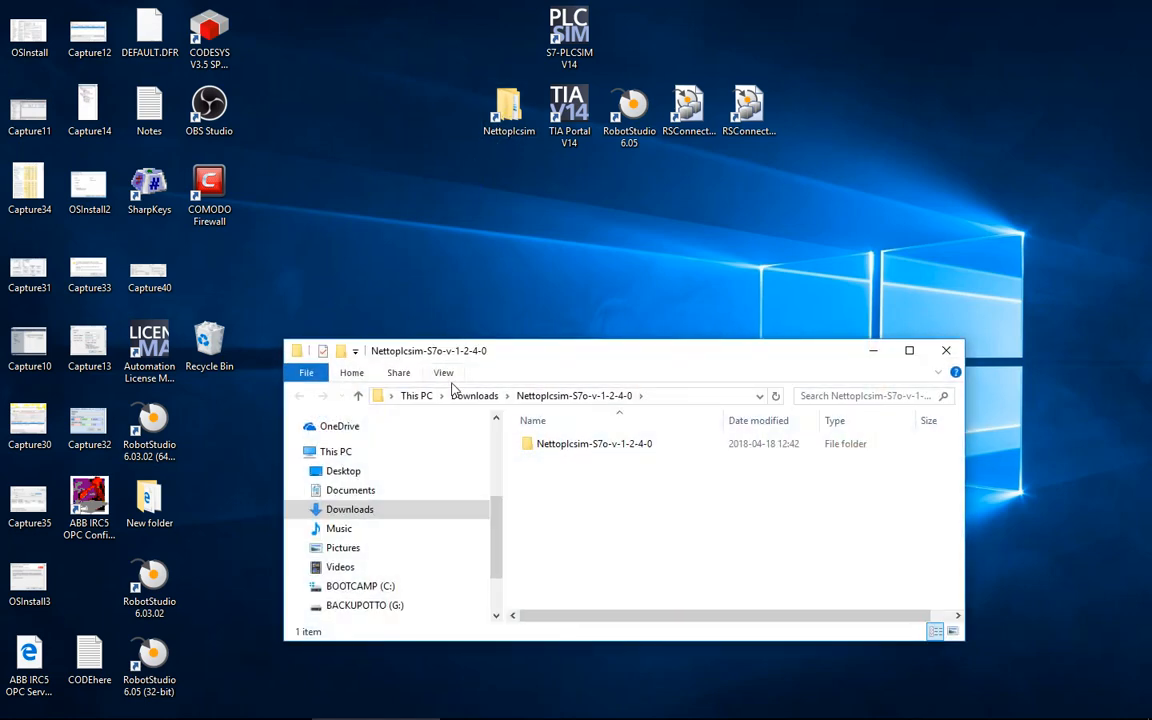
pyautogui.doubleClick(575, 445)
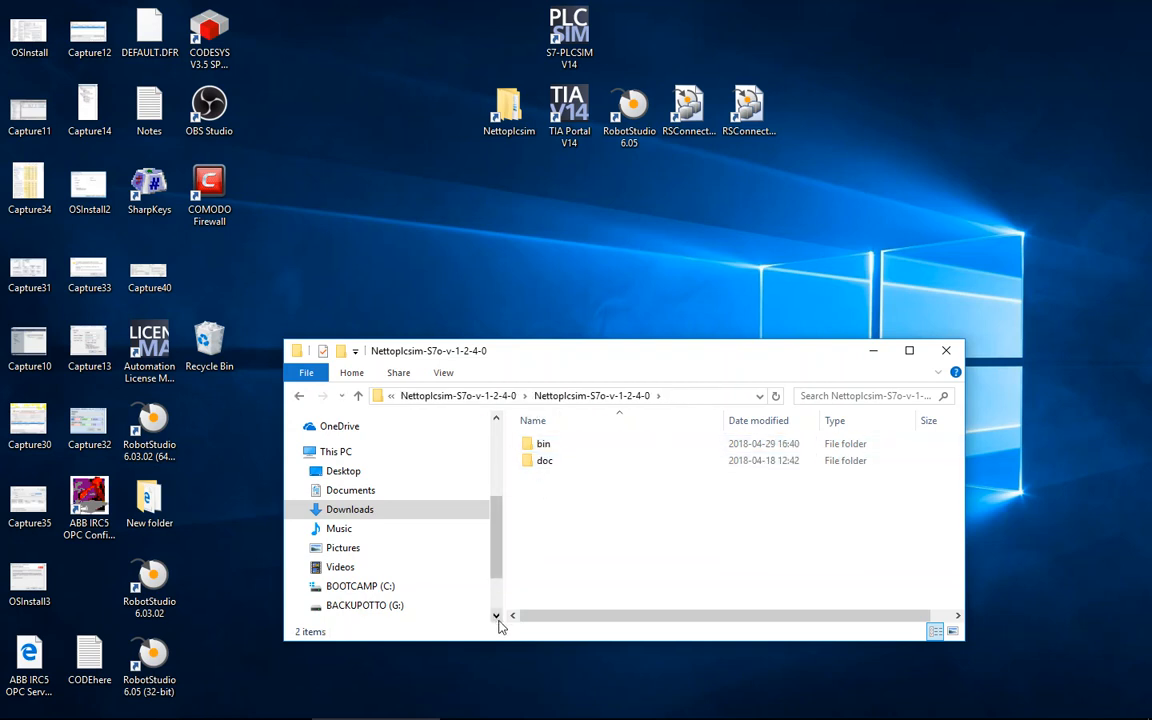
pyautogui.moveTo(509, 637); pyautogui.dragTo(527, 561)
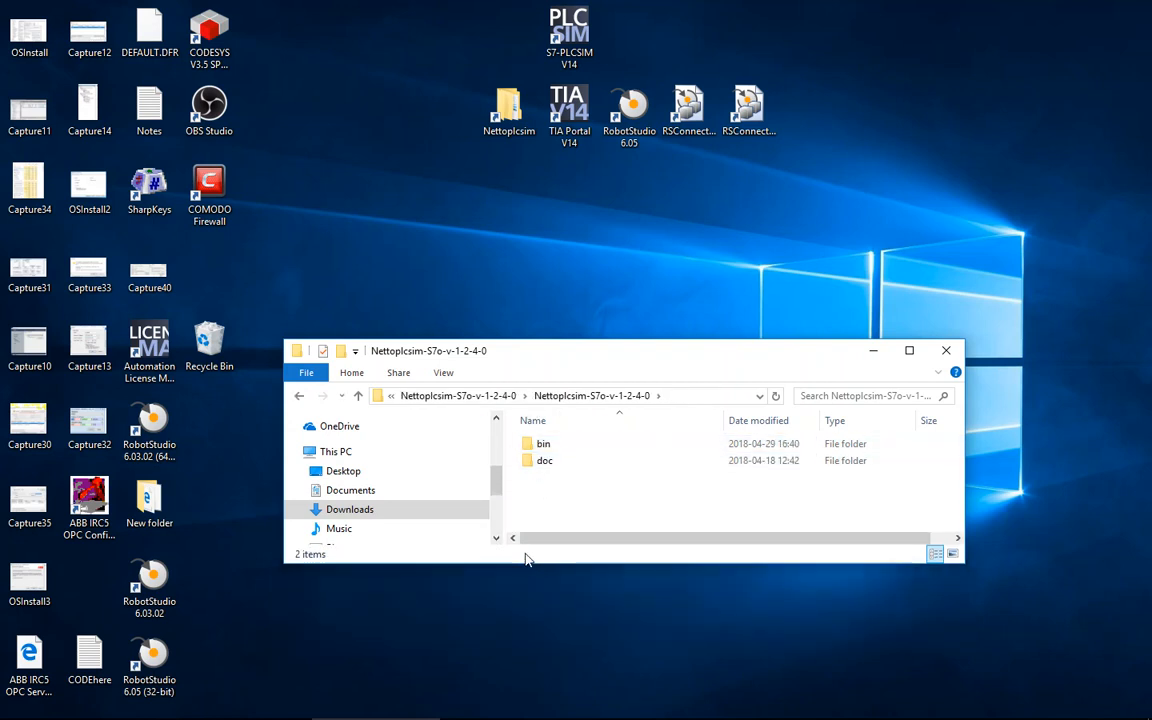
pyautogui.doubleClick(535, 465)
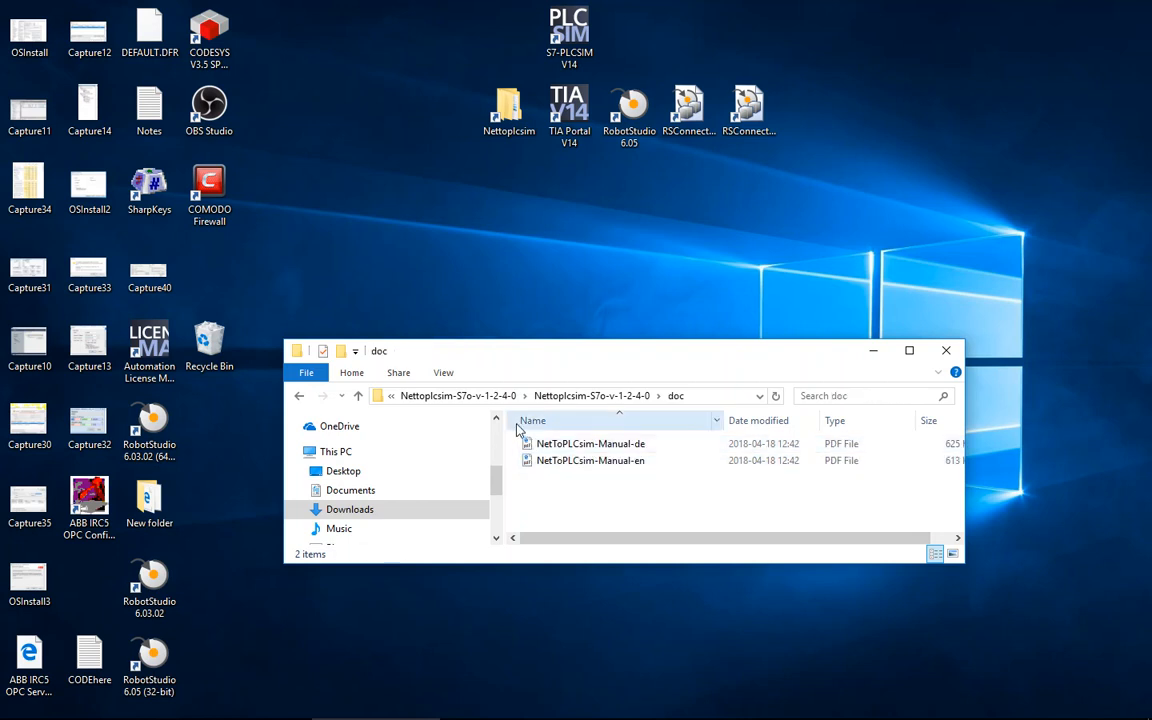
pyautogui.click(299, 396)
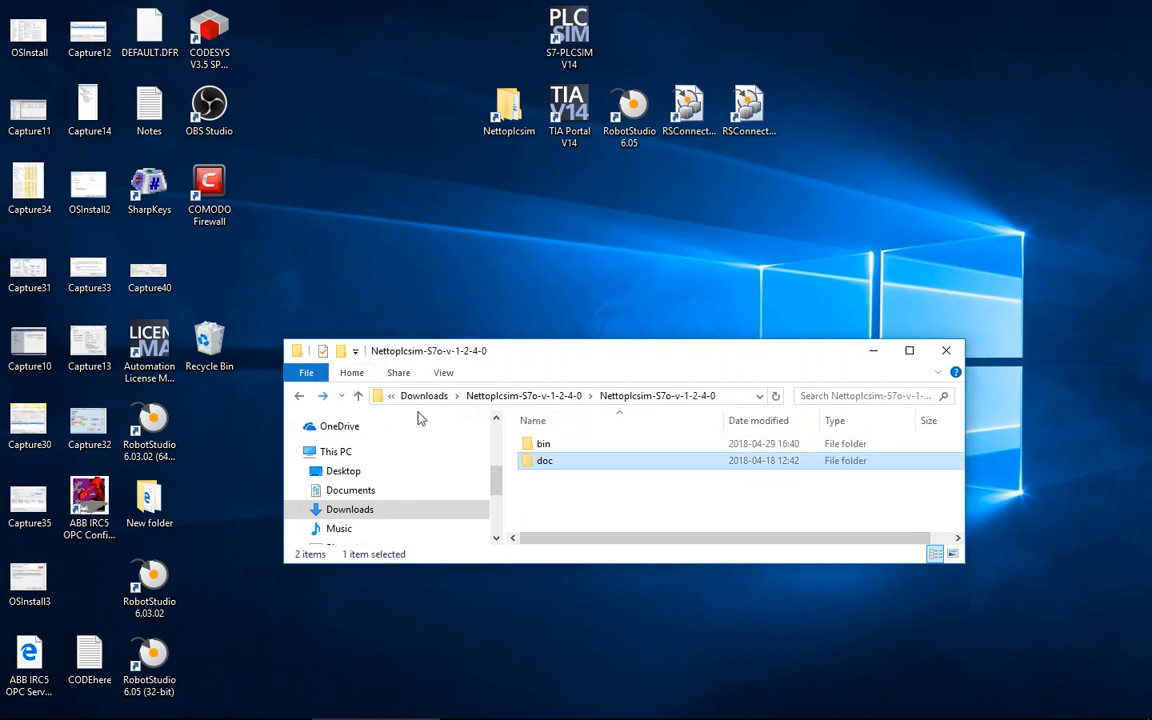
# Step: Run the NetToPLCsim application from the bin folder with administrator rights
pyautogui.doubleClick(534, 445)
pyautogui.click(565, 477)
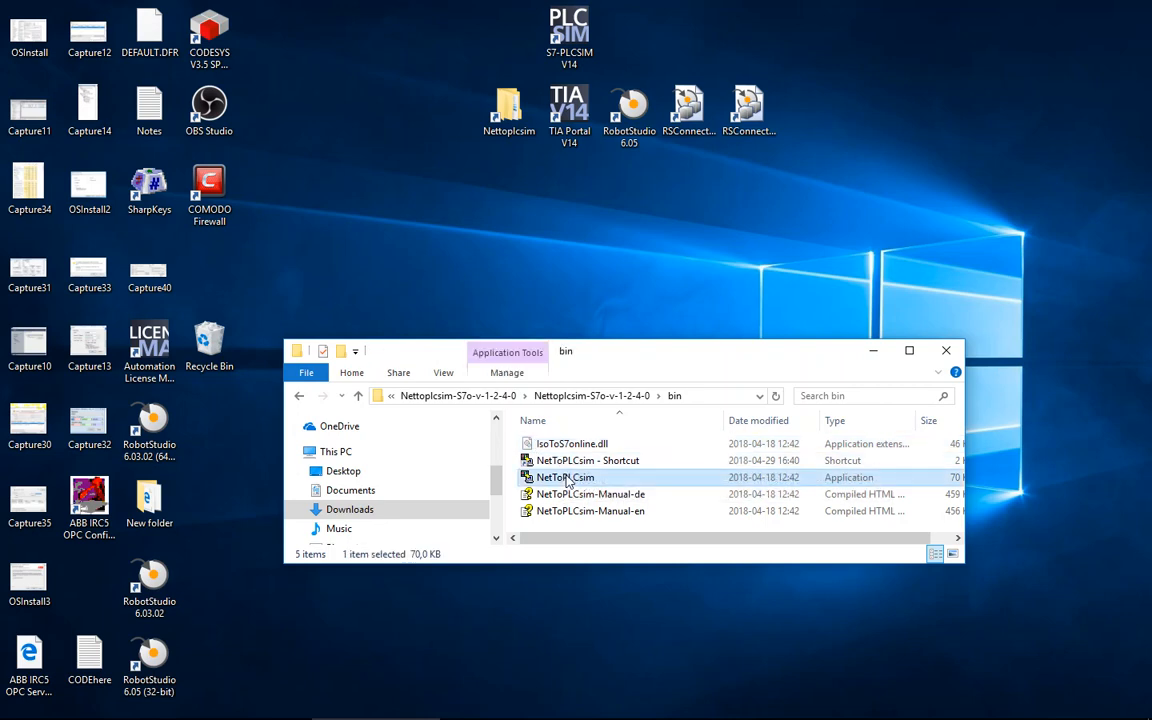
pyautogui.rightClick(565, 477)
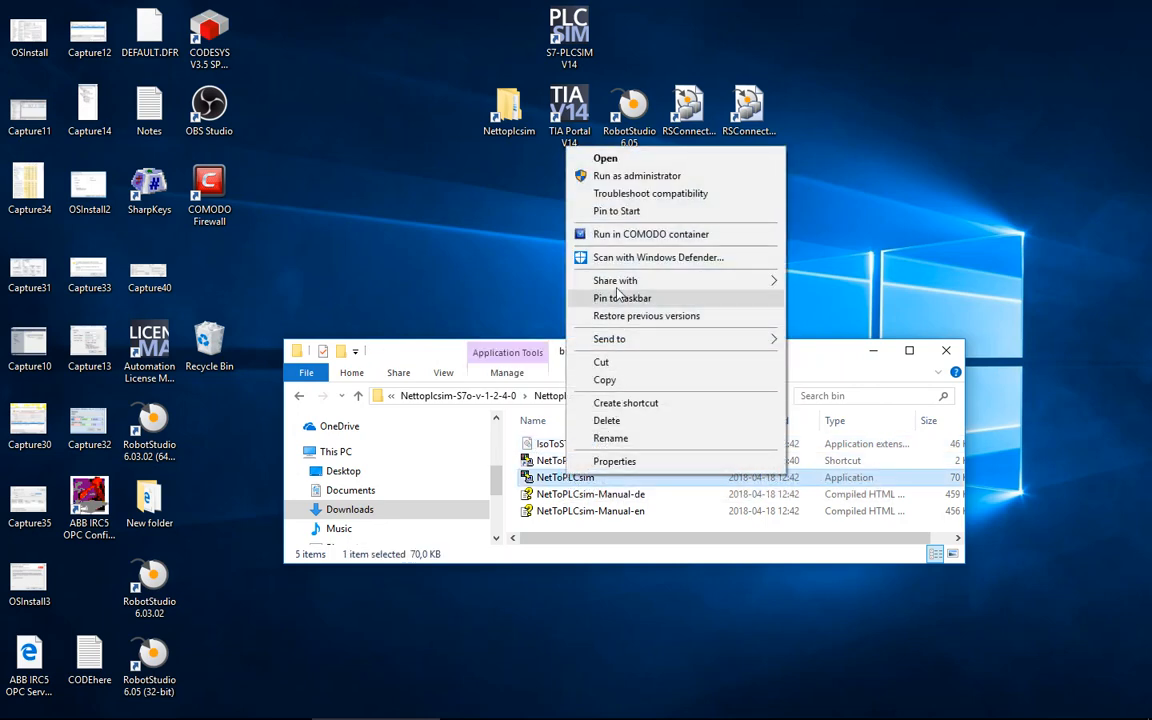
pyautogui.click(633, 177)
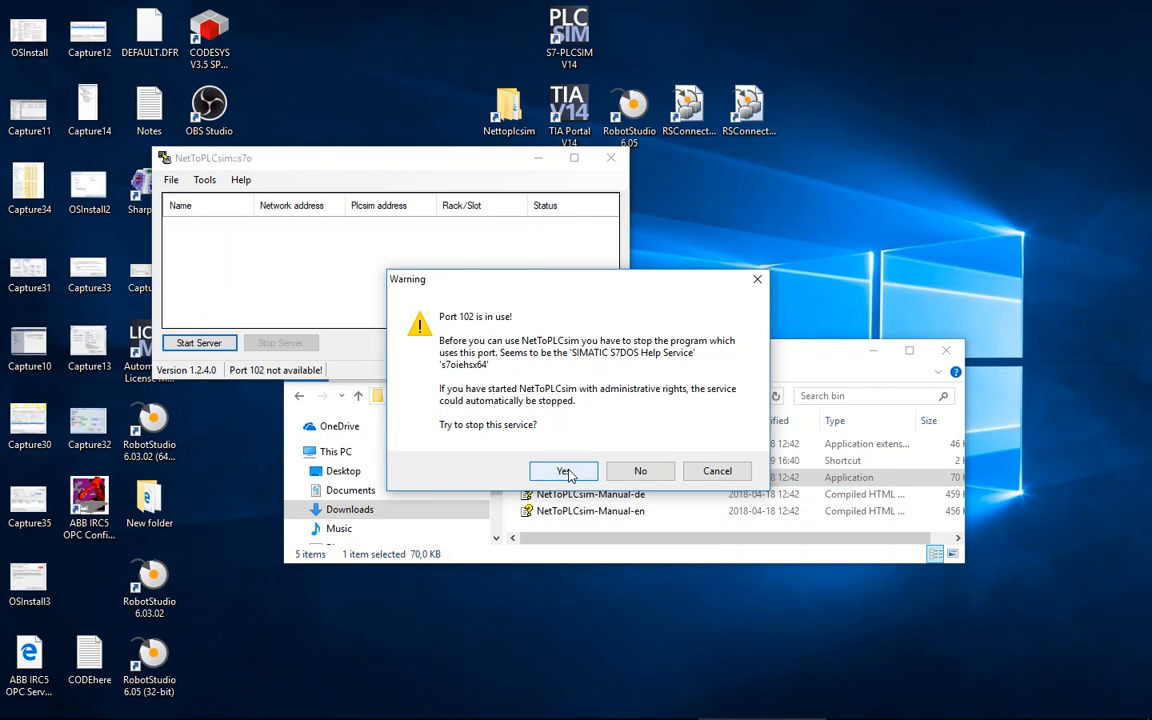
# Step: Let NetToPLCsim stop the service using port 102, then minimize the folder window and move the NetToPLCsim window clear of the desktop icons
pyautogui.click(564, 472)
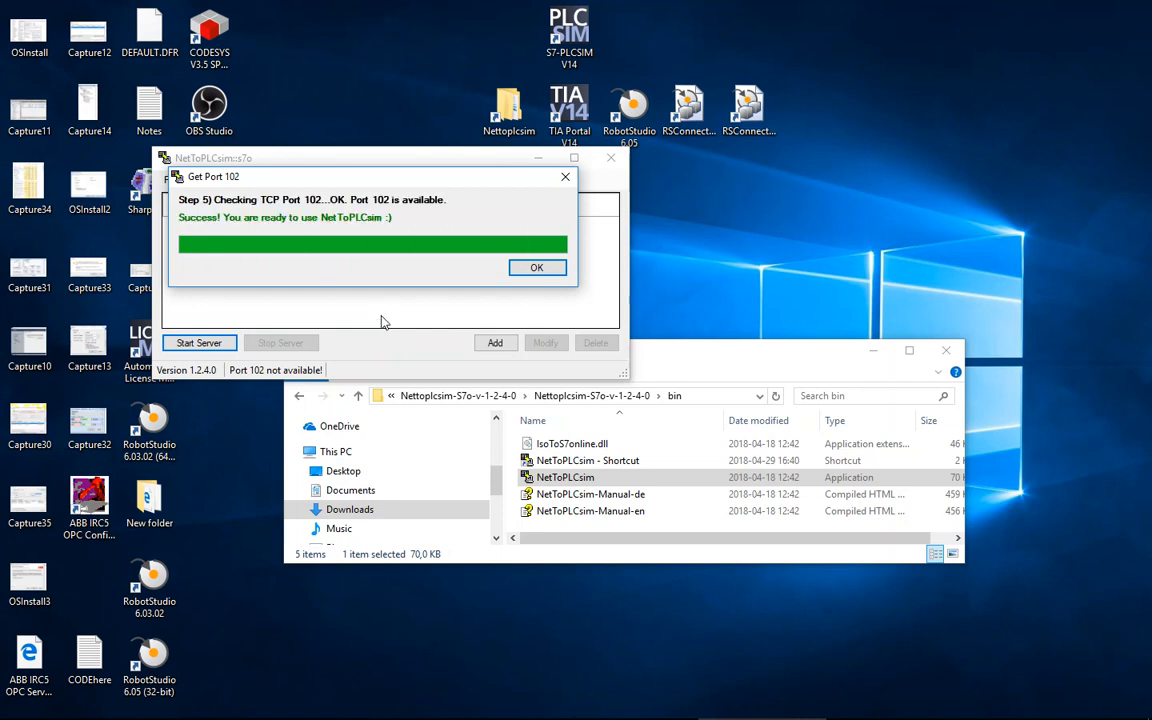
pyautogui.click(533, 269)
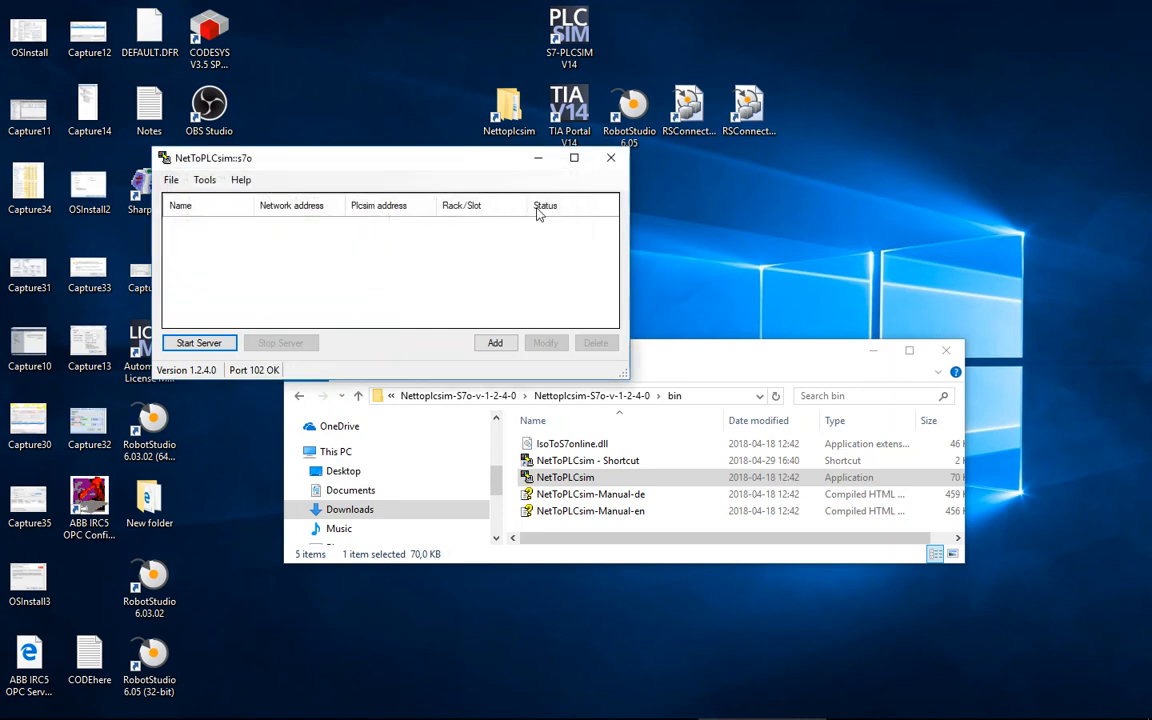
pyautogui.click(875, 351)
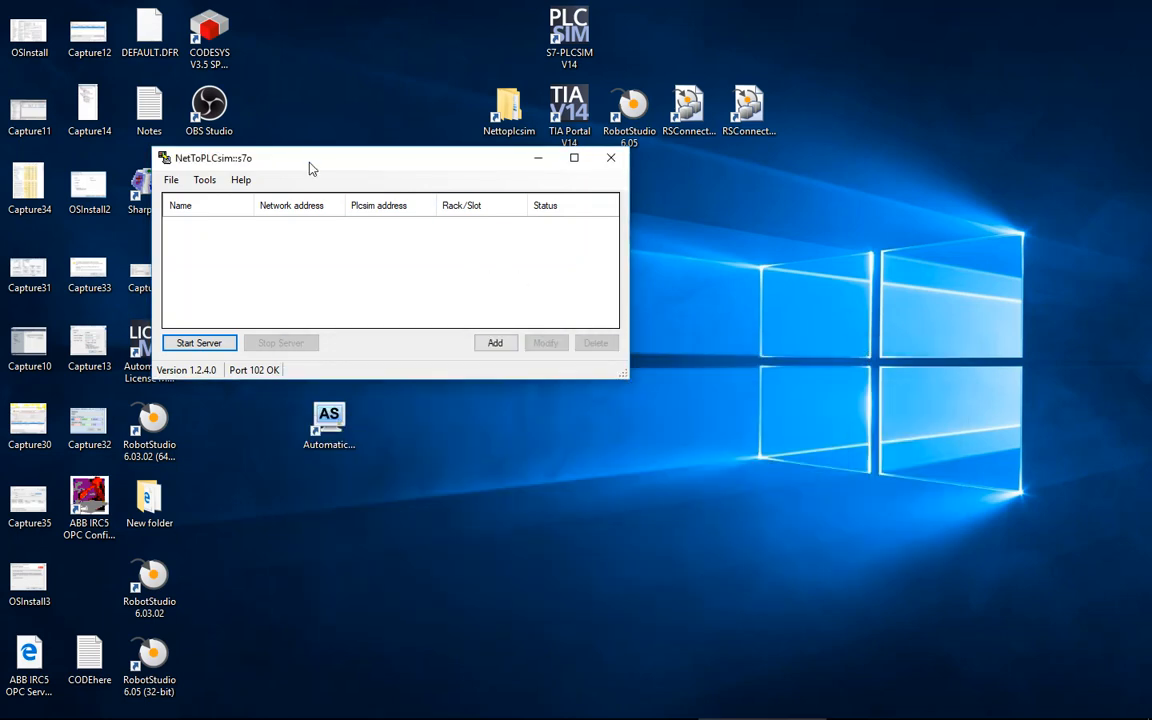
pyautogui.moveTo(312, 164); pyautogui.dragTo(573, 184)
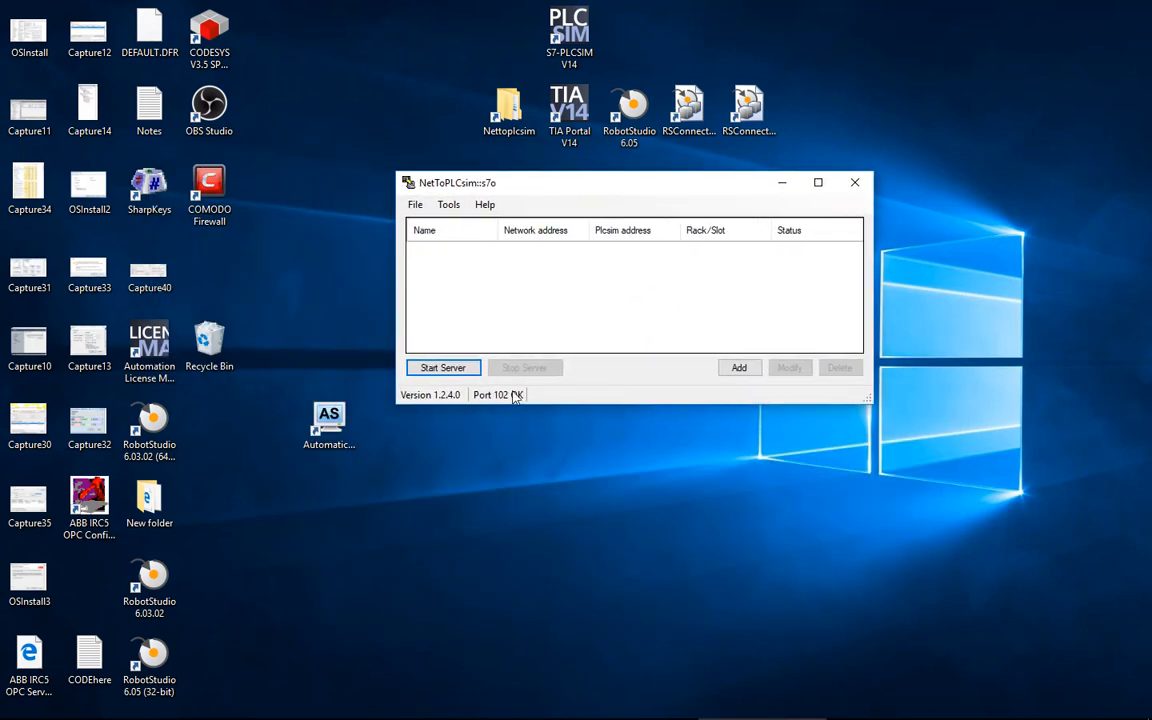
# Step: Start TIA Portal V14, open the recently used project RSPLCSimTest4 and switch to the project view
pyautogui.click(632, 502)
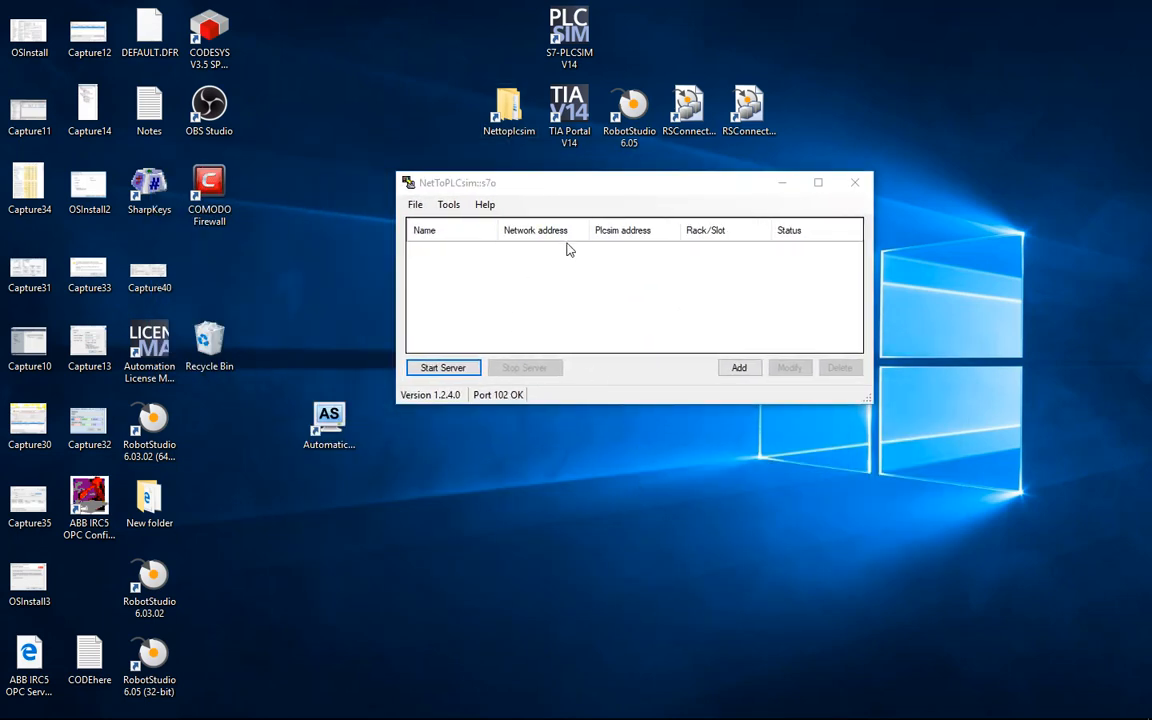
pyautogui.rightClick(570, 114)
pyautogui.click(605, 121)
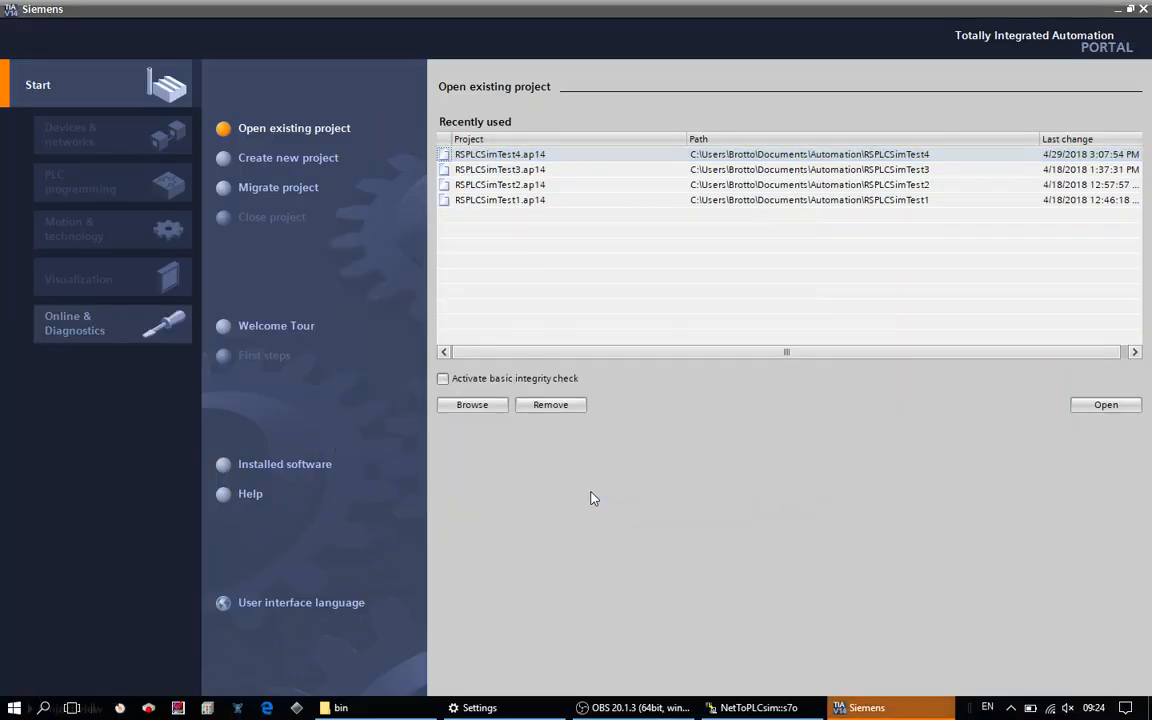
pyautogui.click(772, 157)
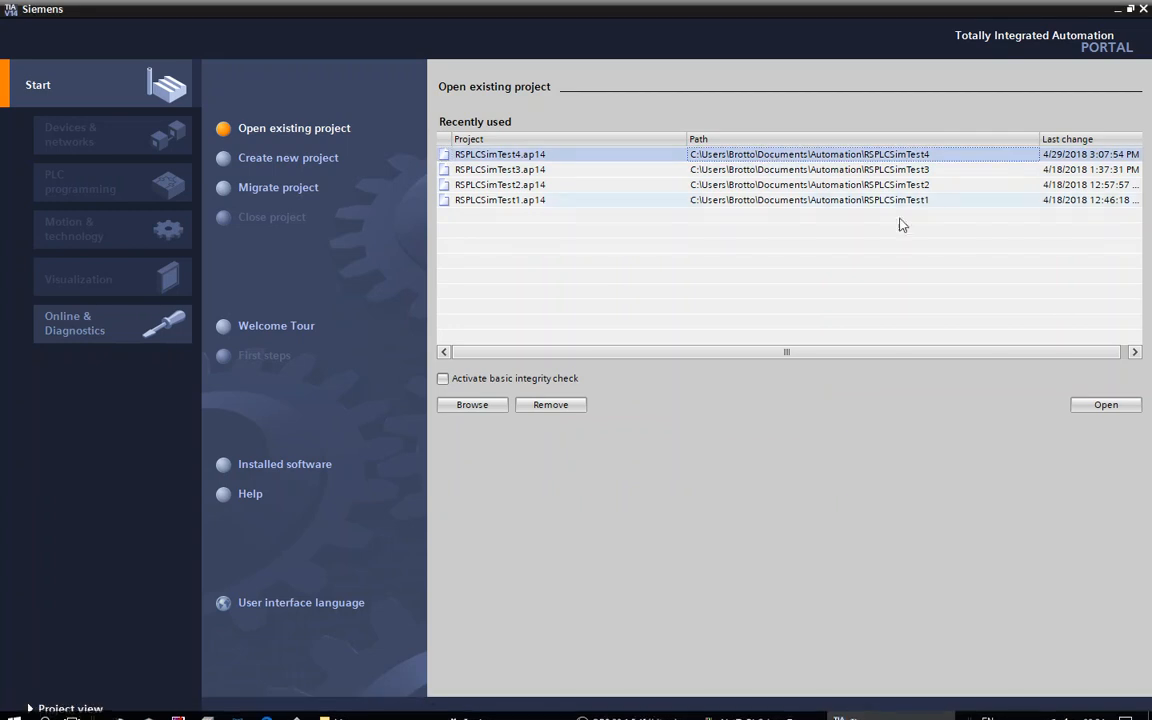
pyautogui.click(1112, 410)
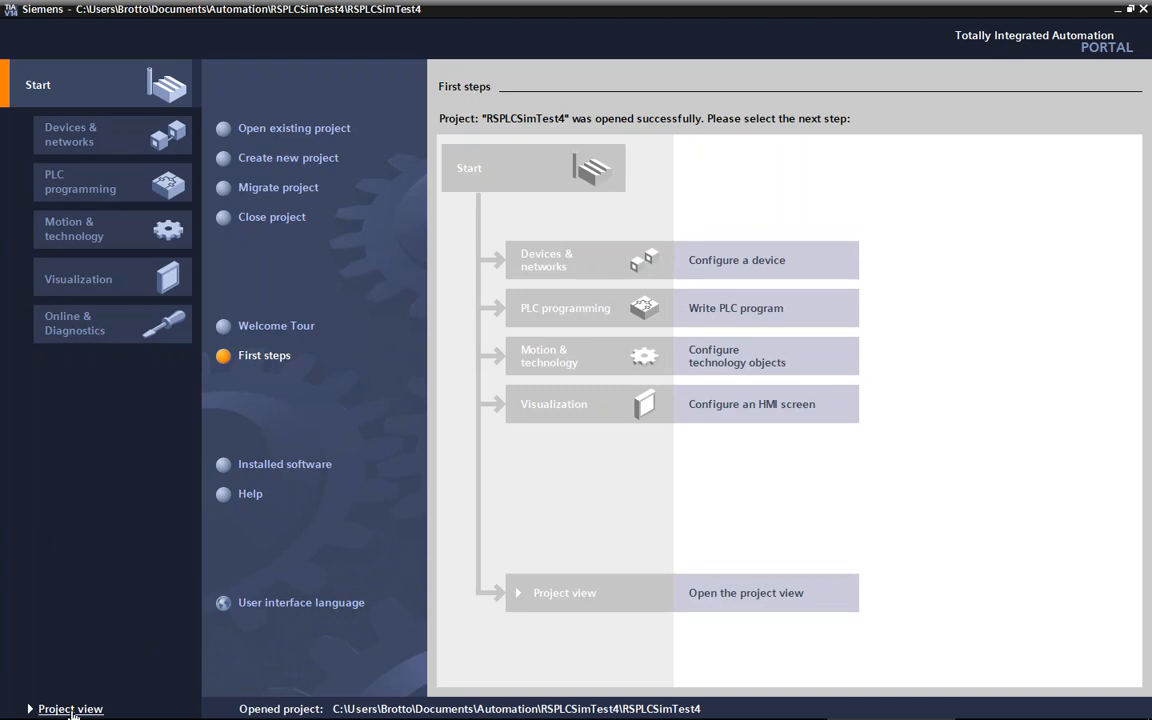
pyautogui.moveTo(148, 716)
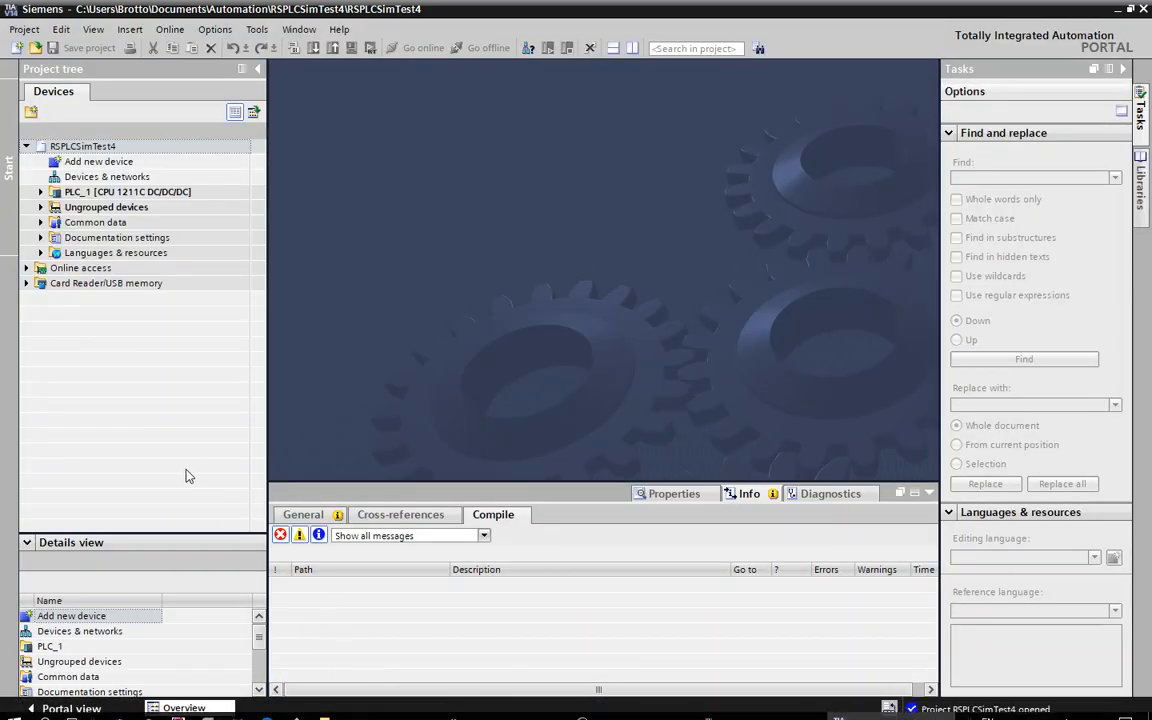
# Step: Expand PLC_1 [CPU 1211C DC/DC/DC] in the project tree, open its properties and move the dialog clear of the project tree
pyautogui.click(60, 196)
pyautogui.doubleClick(58, 197)
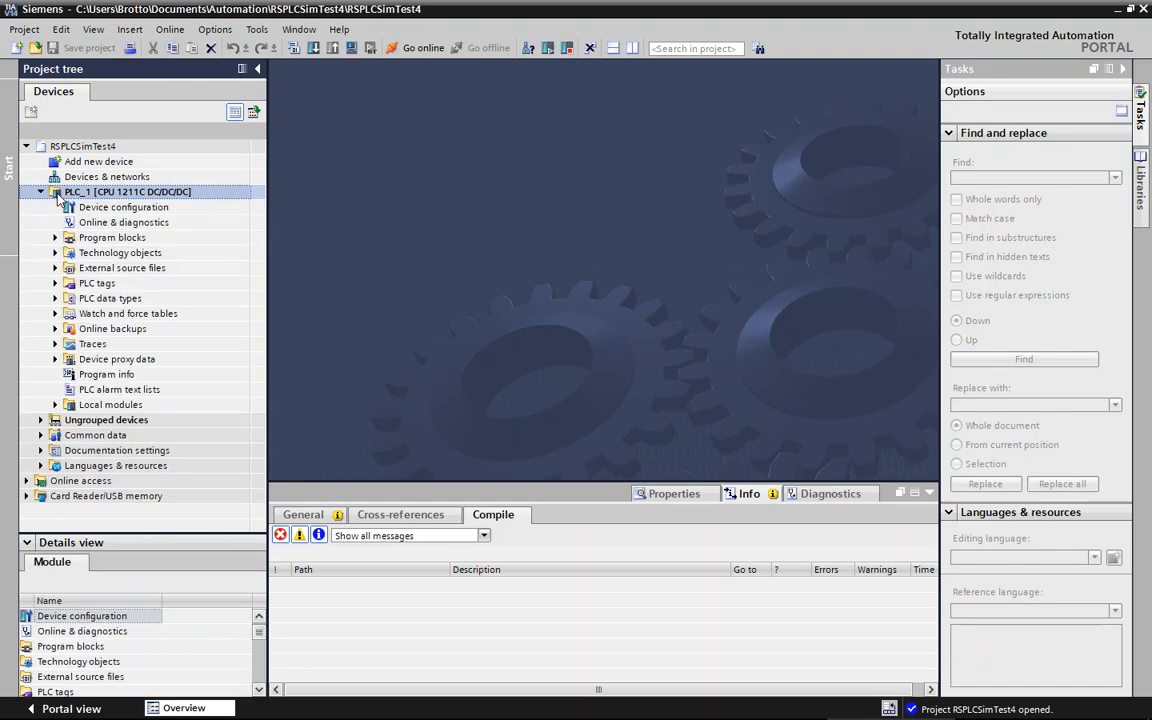
pyautogui.rightClick(130, 196)
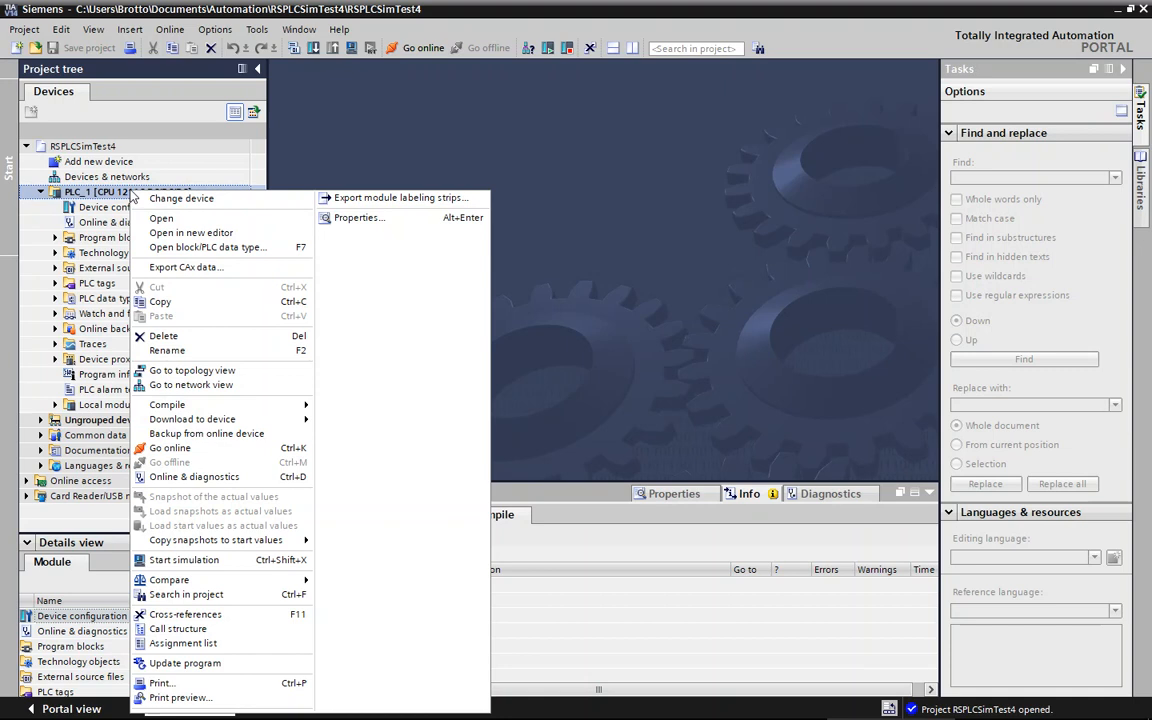
pyautogui.click(340, 212)
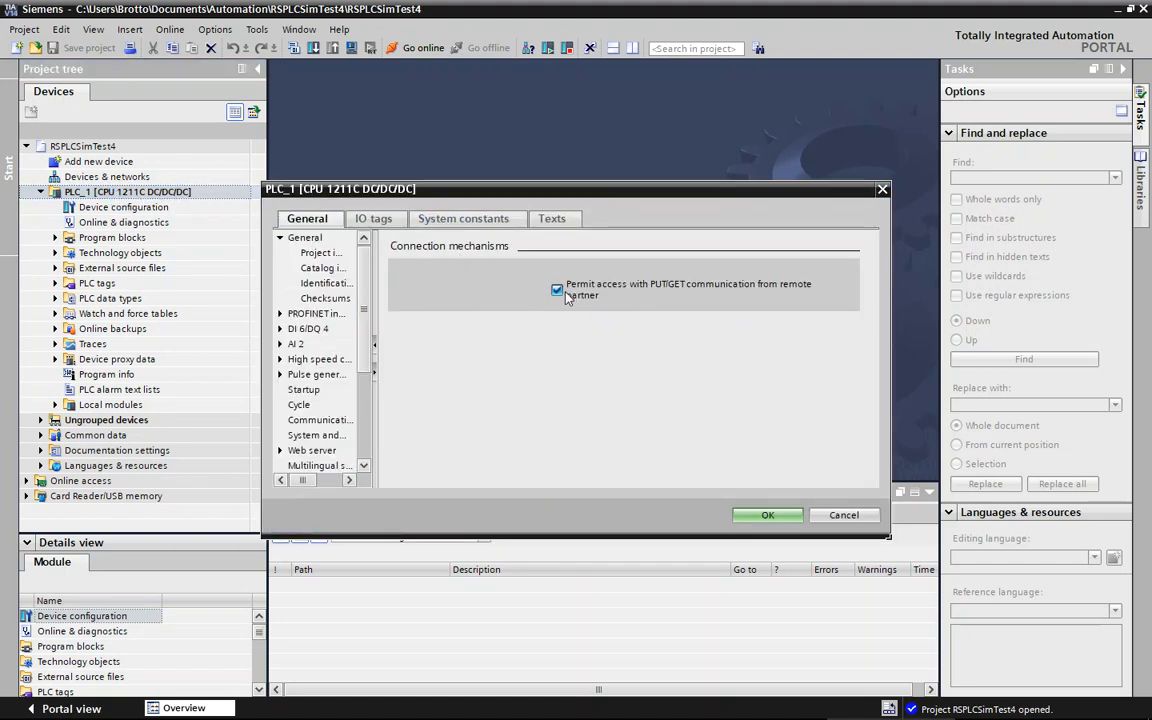
pyautogui.moveTo(650, 195); pyautogui.dragTo(707, 123)
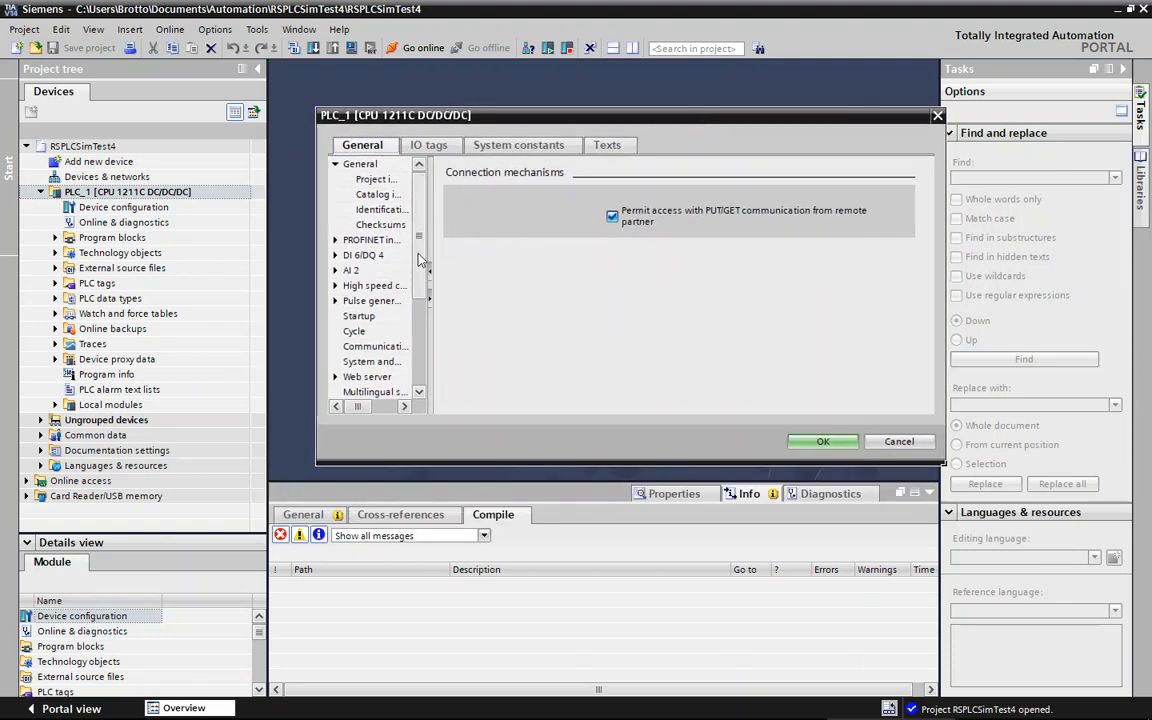
# Step: Examine the general catalog information of PLC_1, down to the CPU's firmware version
pyautogui.click(360, 165)
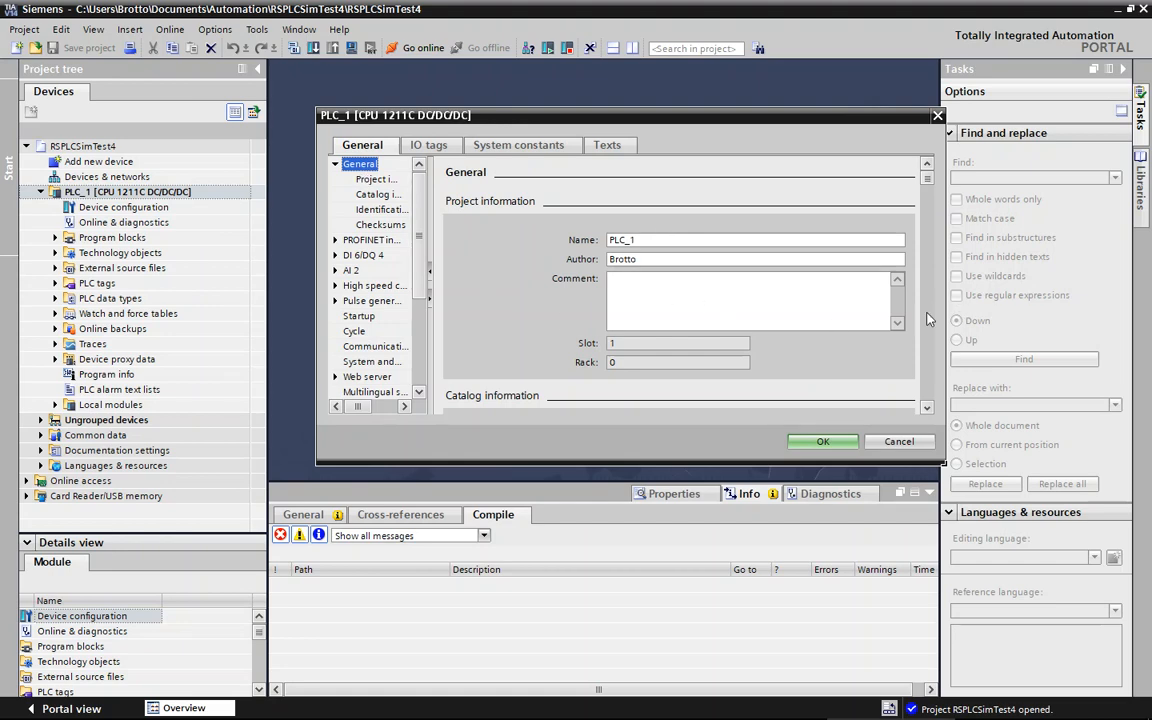
pyautogui.click(927, 408)
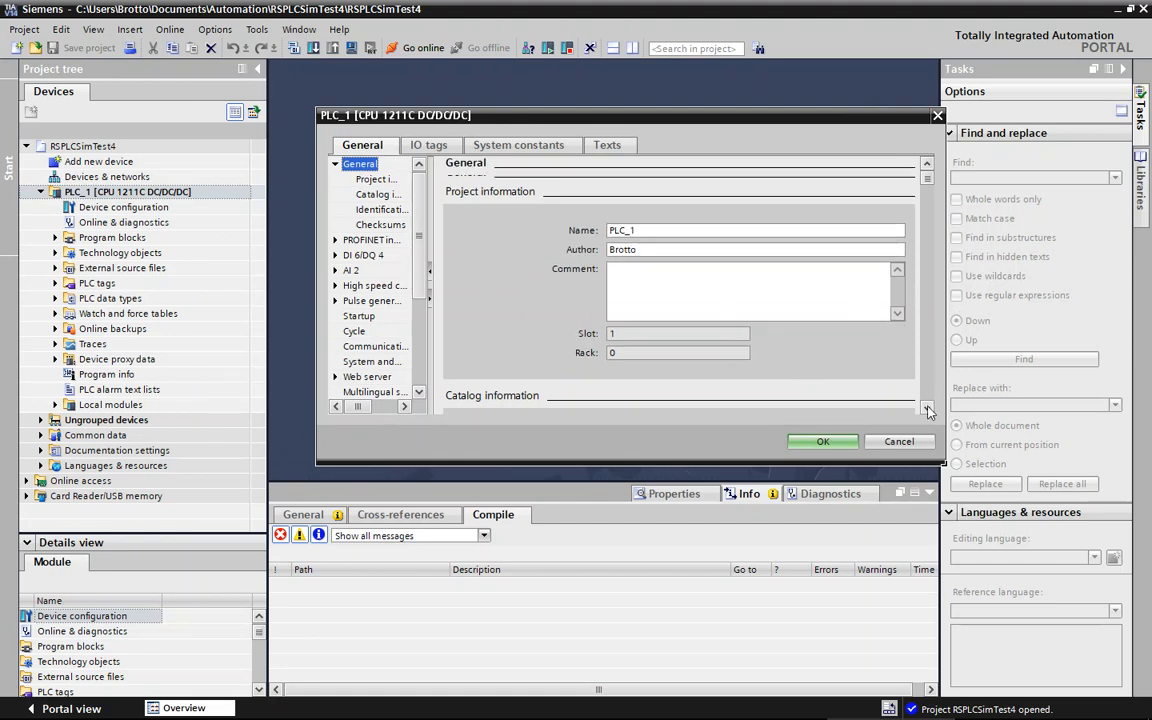
pyautogui.click(927, 408)
pyautogui.click(927, 408)
pyautogui.click(927, 408)
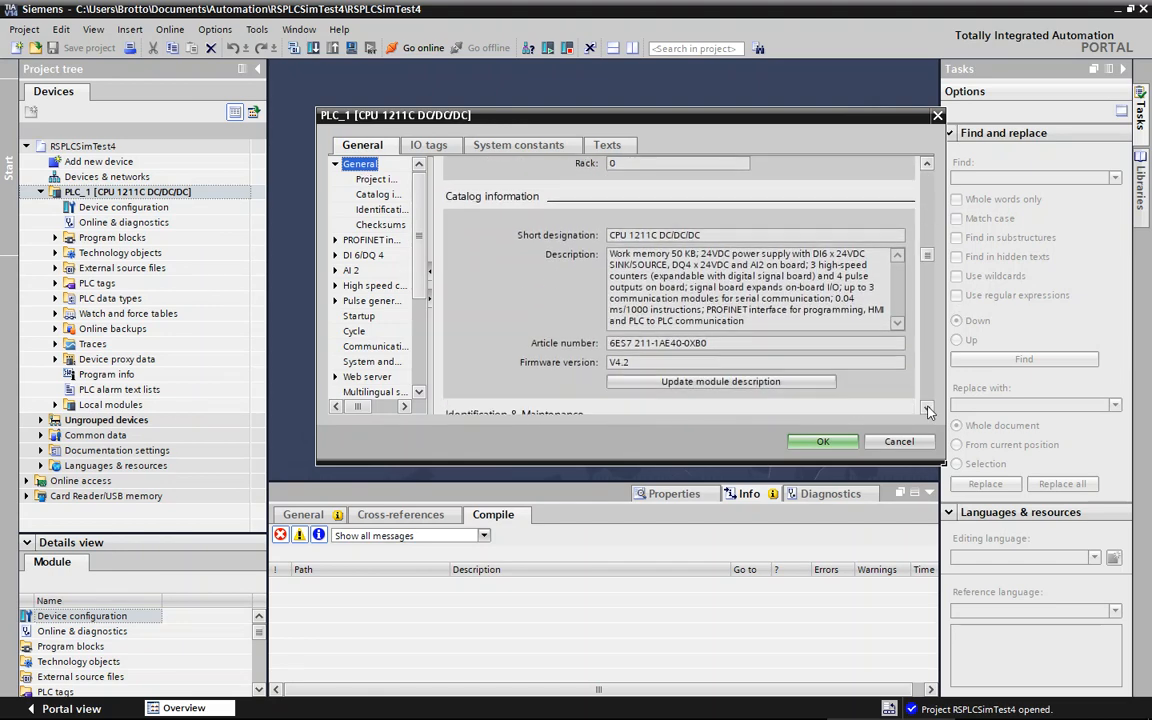
pyautogui.click(927, 408)
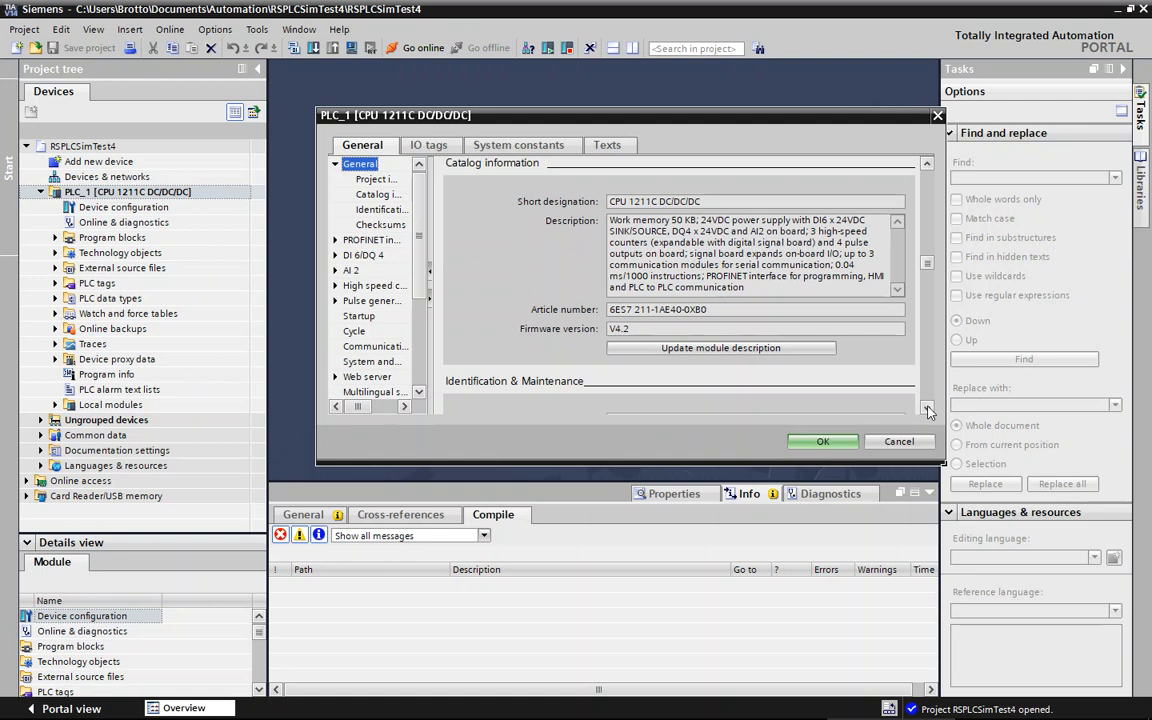
pyautogui.click(631, 329)
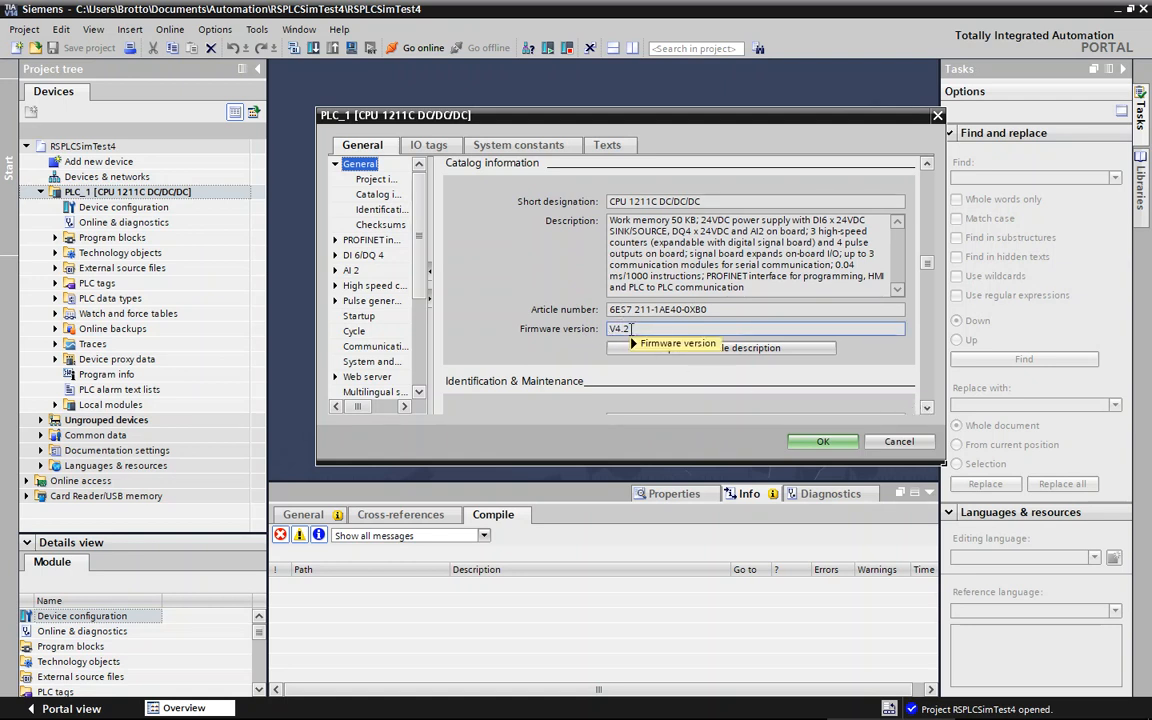
pyautogui.moveTo(631, 329)
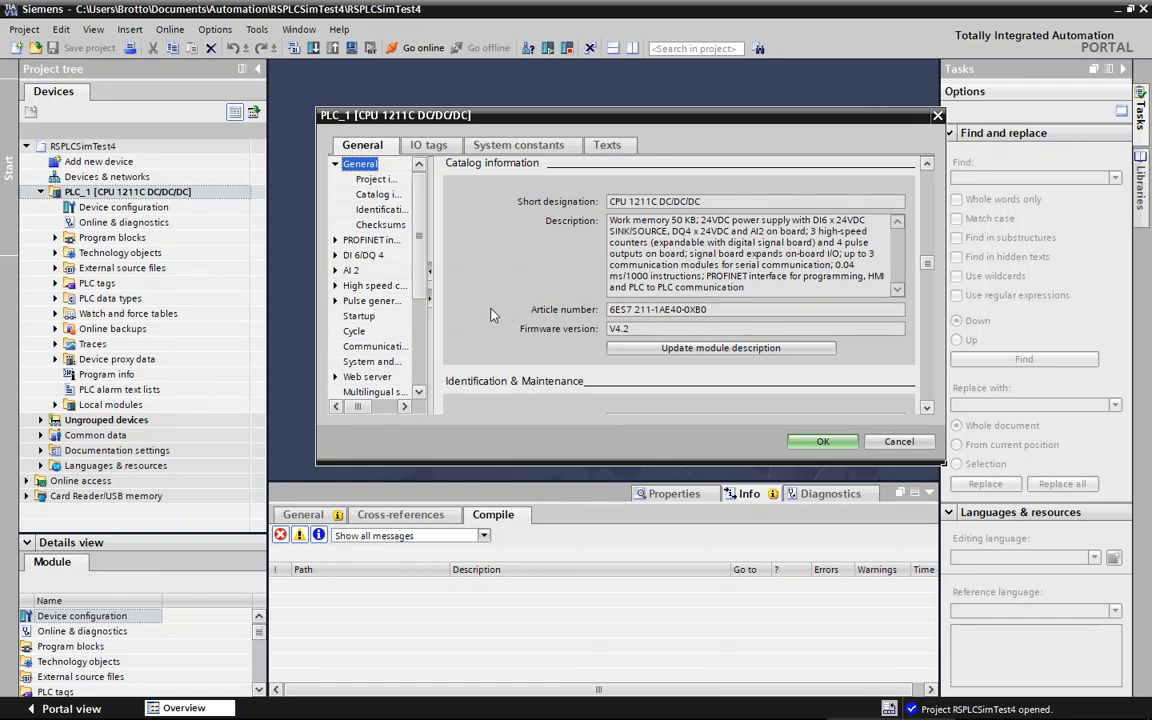
# Step: Check the PUT/GET access permission under PLC_1's protection connection mechanisms, then close the properties without changes
pyautogui.scroll(-1, 421, 310)
pyautogui.scroll(-2, 421, 310)
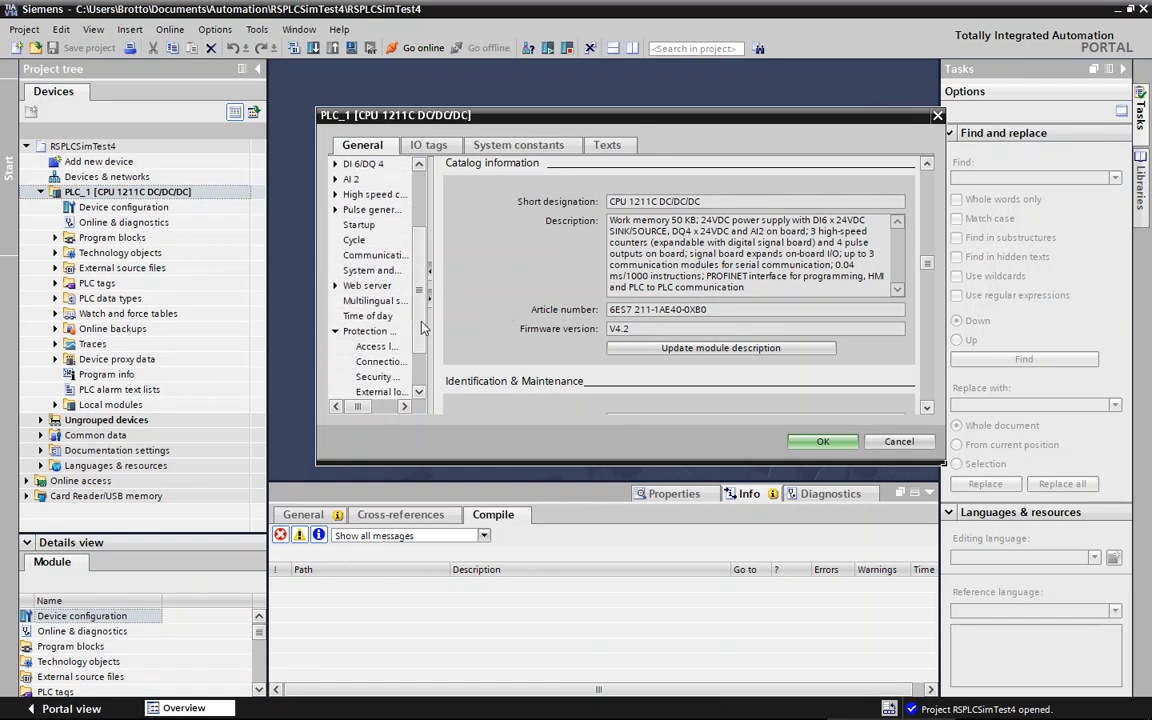
pyautogui.click(380, 332)
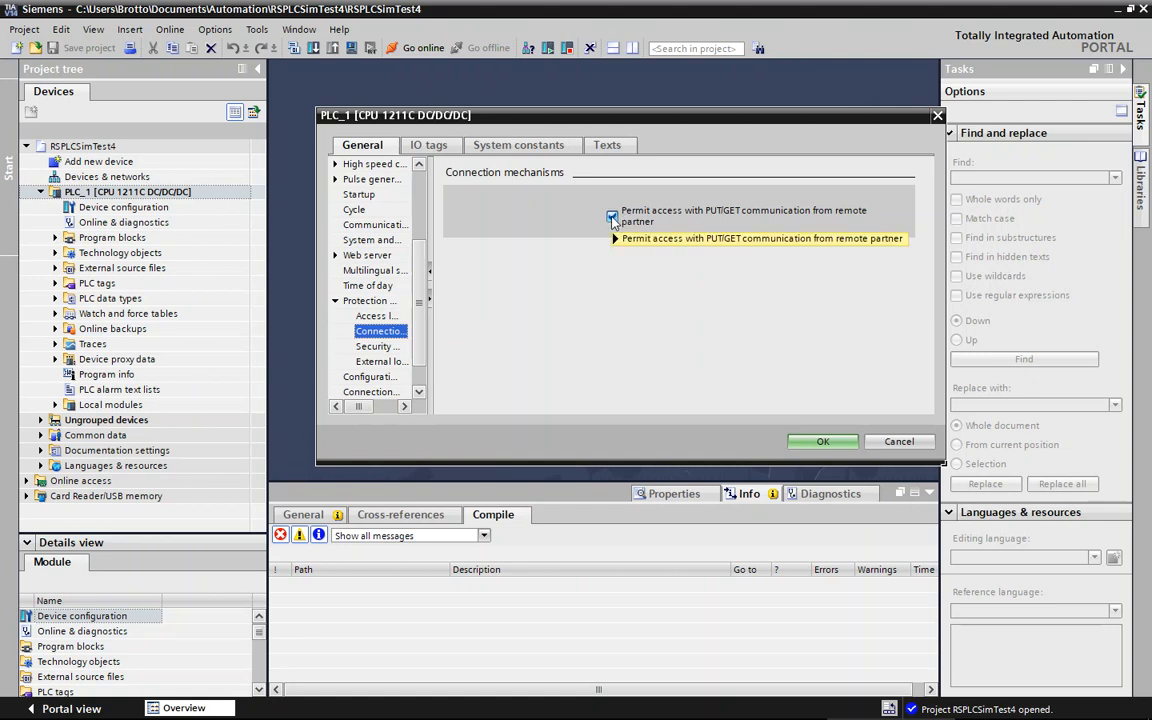
pyautogui.moveTo(612, 219)
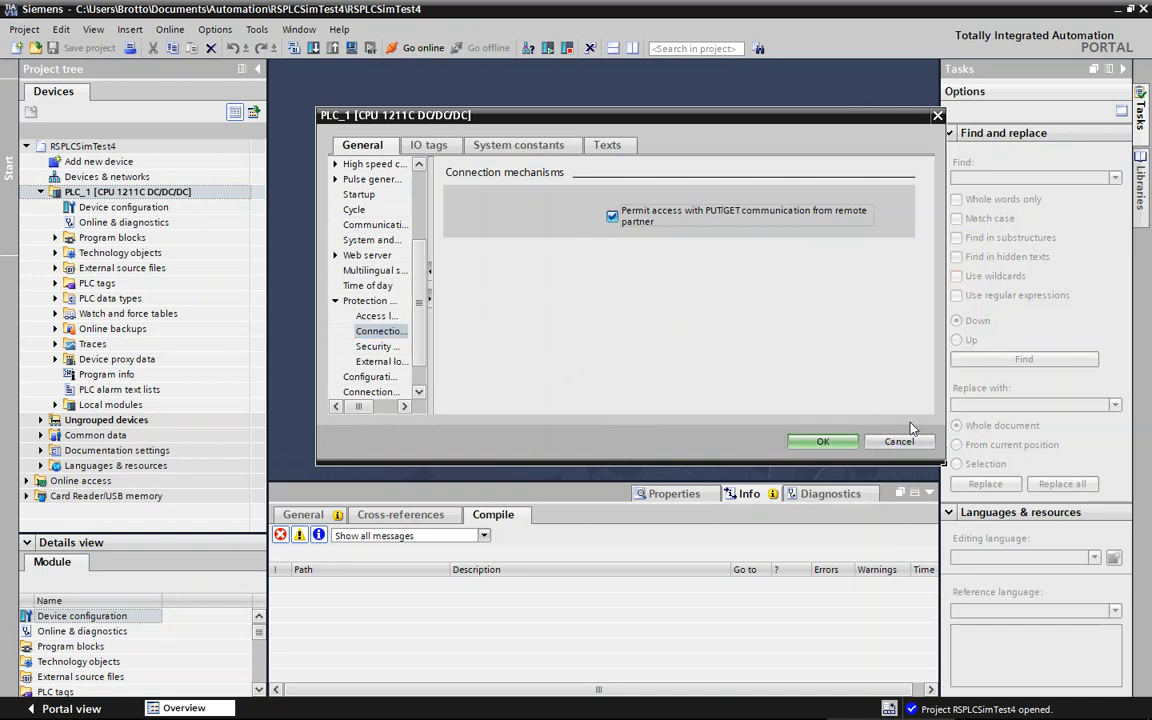
pyautogui.click(937, 117)
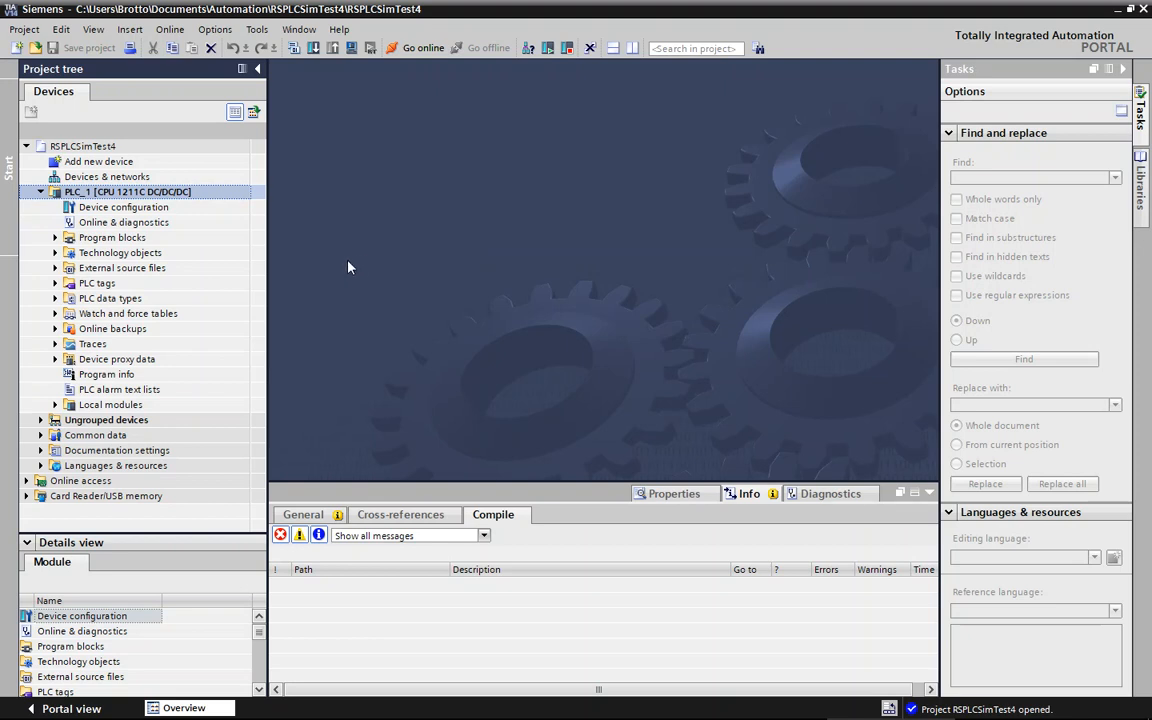
# Step: Expand the PLC tags of PLC_1 and show all its tags
pyautogui.doubleClick(71, 286)
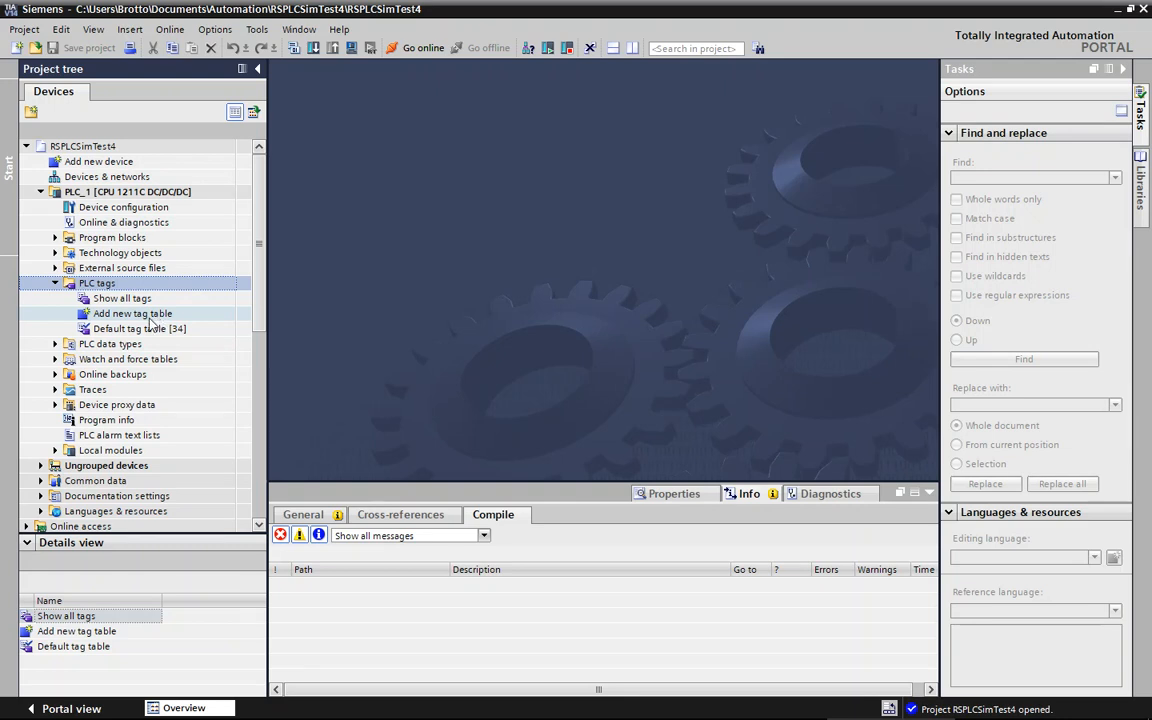
pyautogui.click(143, 299)
pyautogui.doubleClick(143, 299)
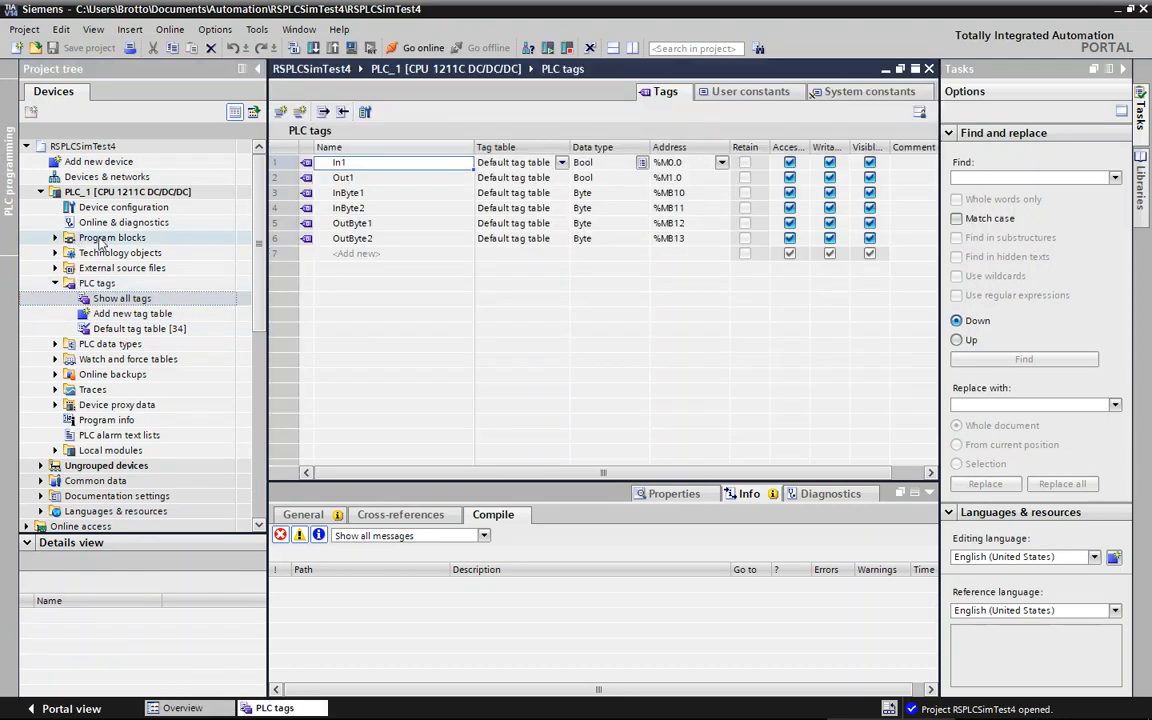
# Step: Open the Main [OB1] program block and examine its assignments of In1 to Out1 and InByte2 to OutByte2
pyautogui.click(73, 240)
pyautogui.doubleClick(73, 240)
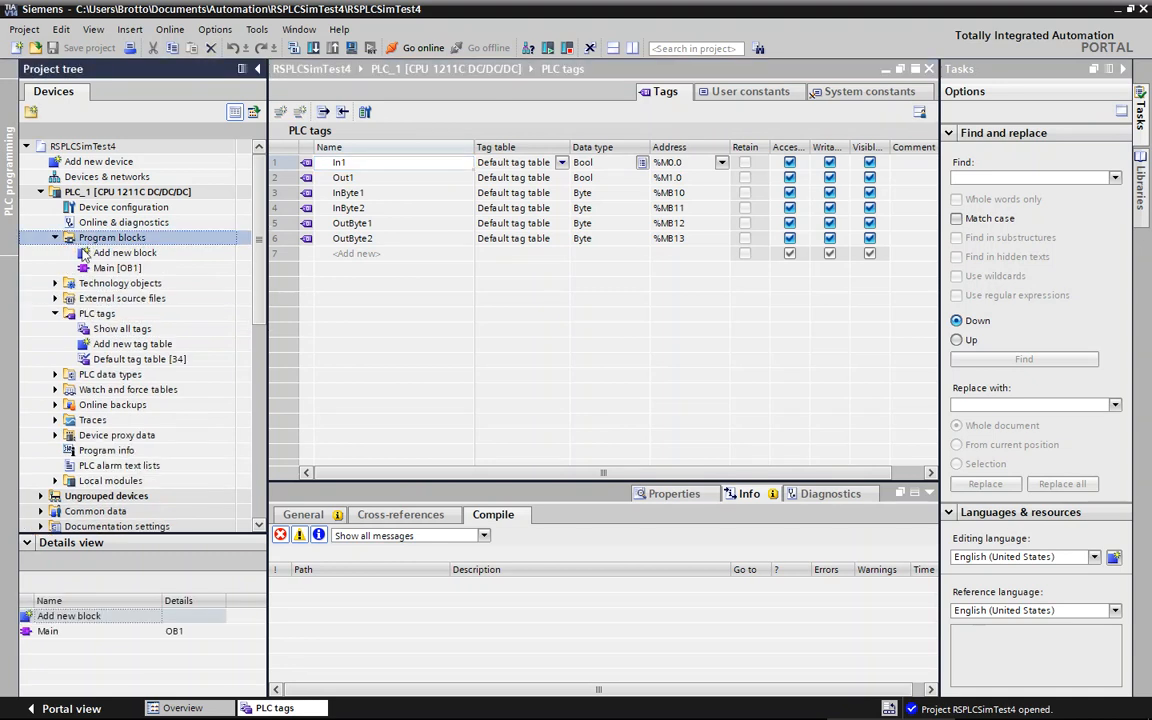
pyautogui.doubleClick(112, 267)
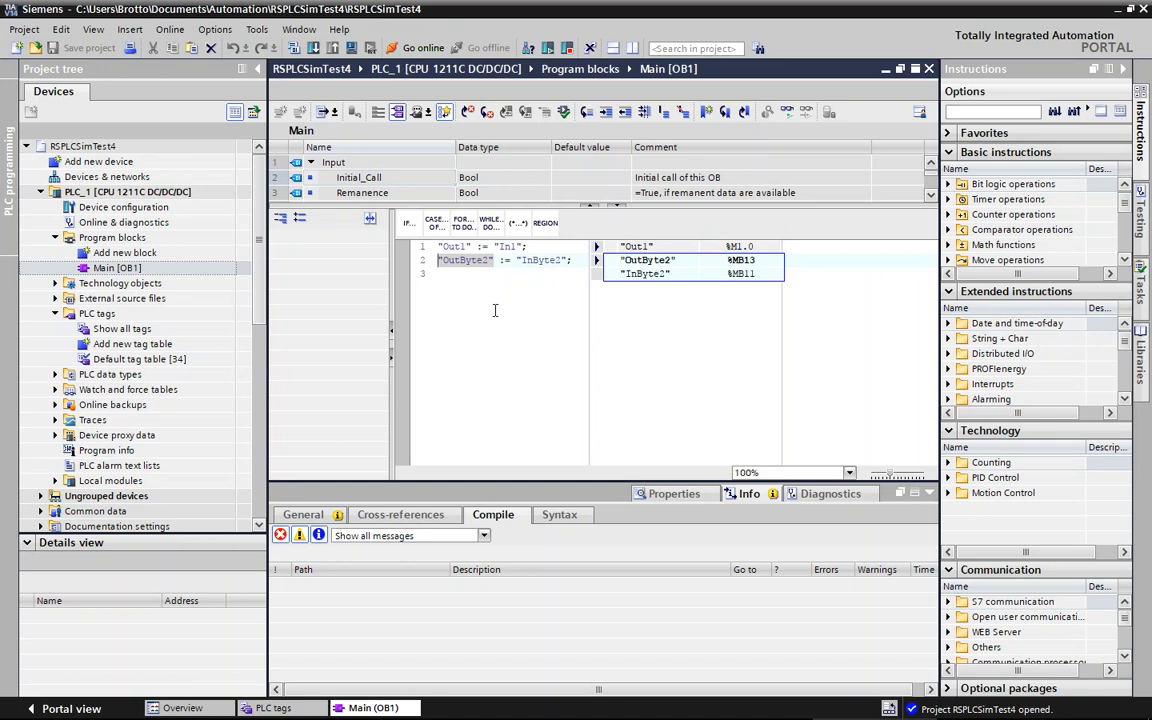
pyautogui.click(512, 246)
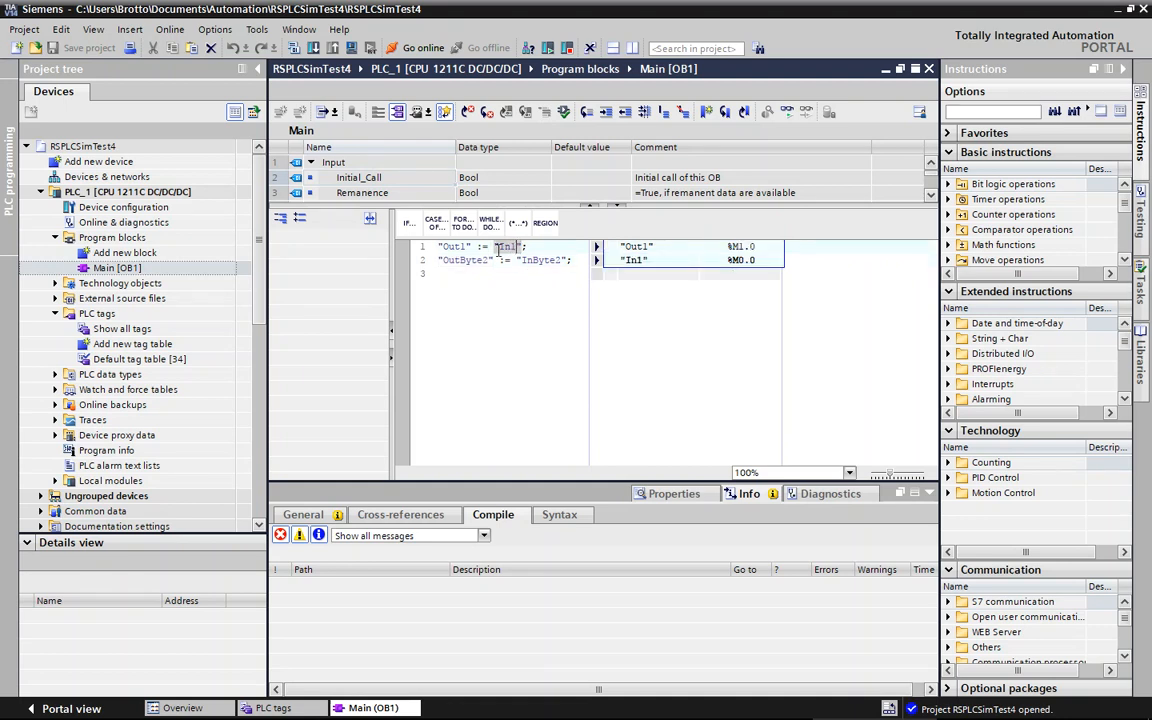
pyautogui.click(461, 246)
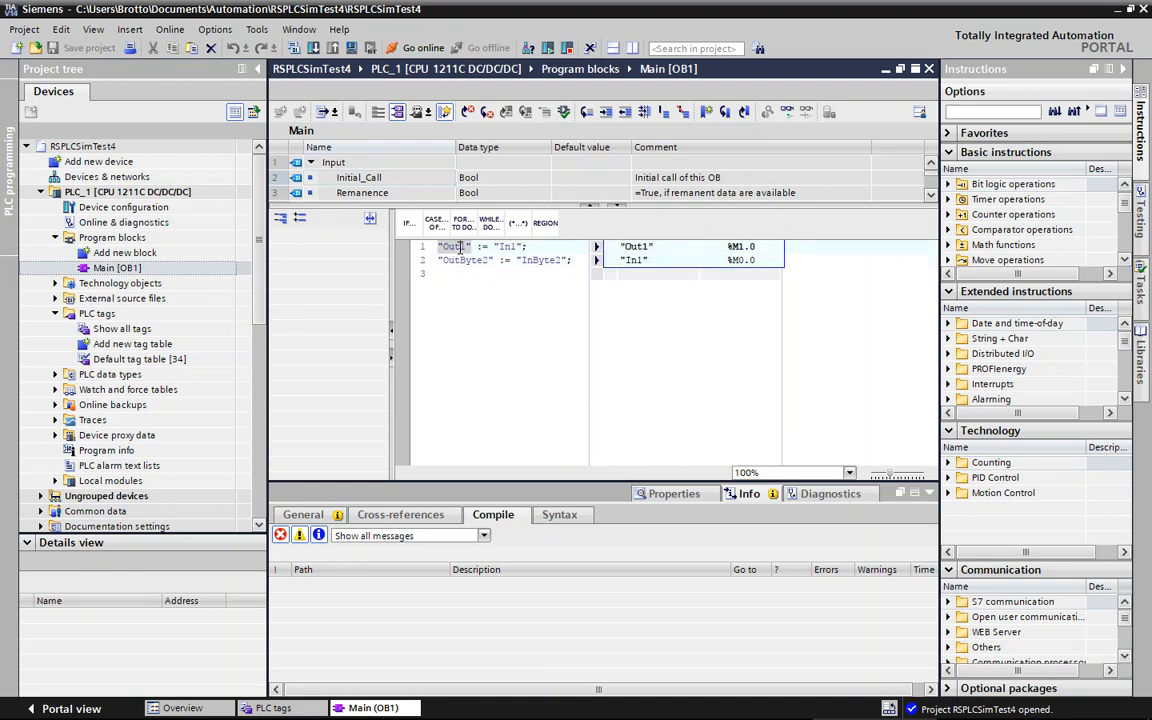
pyautogui.click(555, 261)
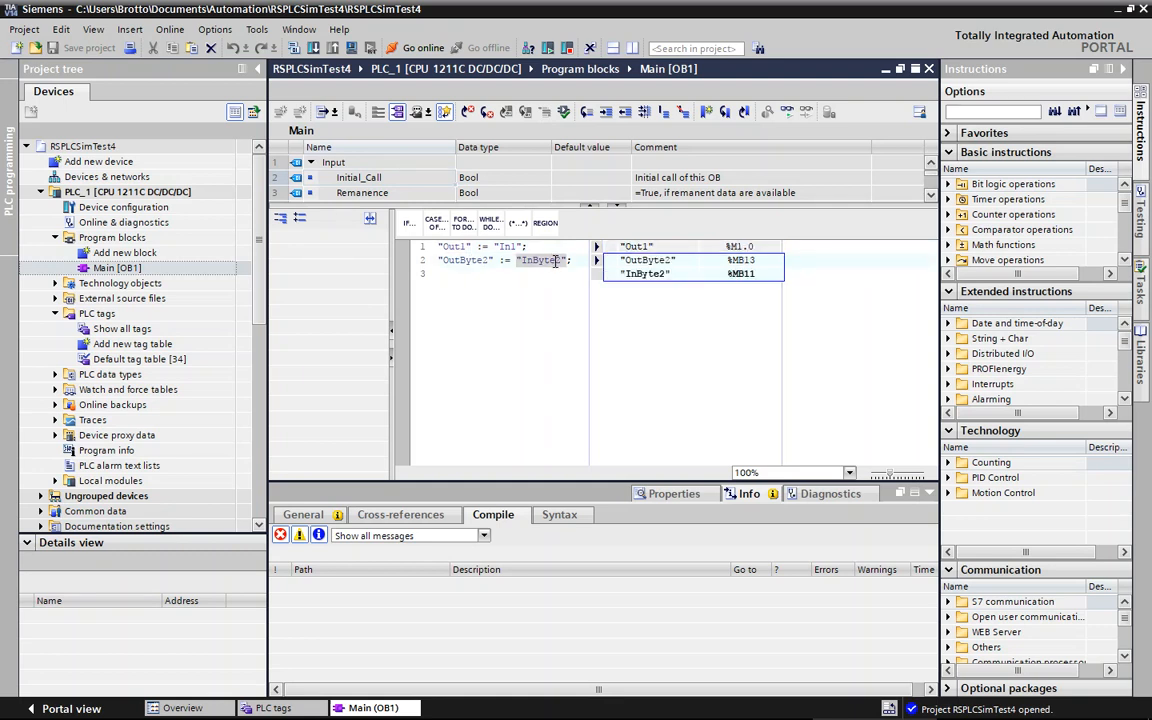
pyautogui.click(465, 260)
pyautogui.click(465, 337)
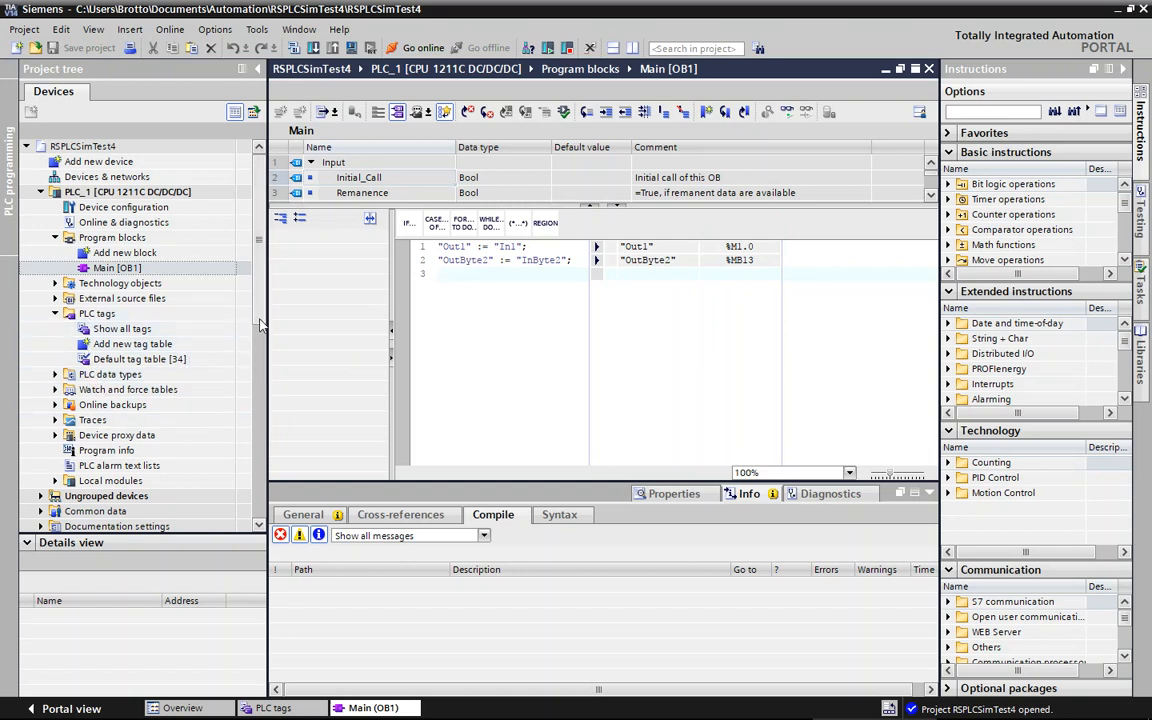
# Step: Return to the table of all PLC tags and check the addresses of the byte tags from InByte1 to OutByte2
pyautogui.scroll(-1, 259, 336)
pyautogui.moveTo(260, 331); pyautogui.dragTo(254, 169)
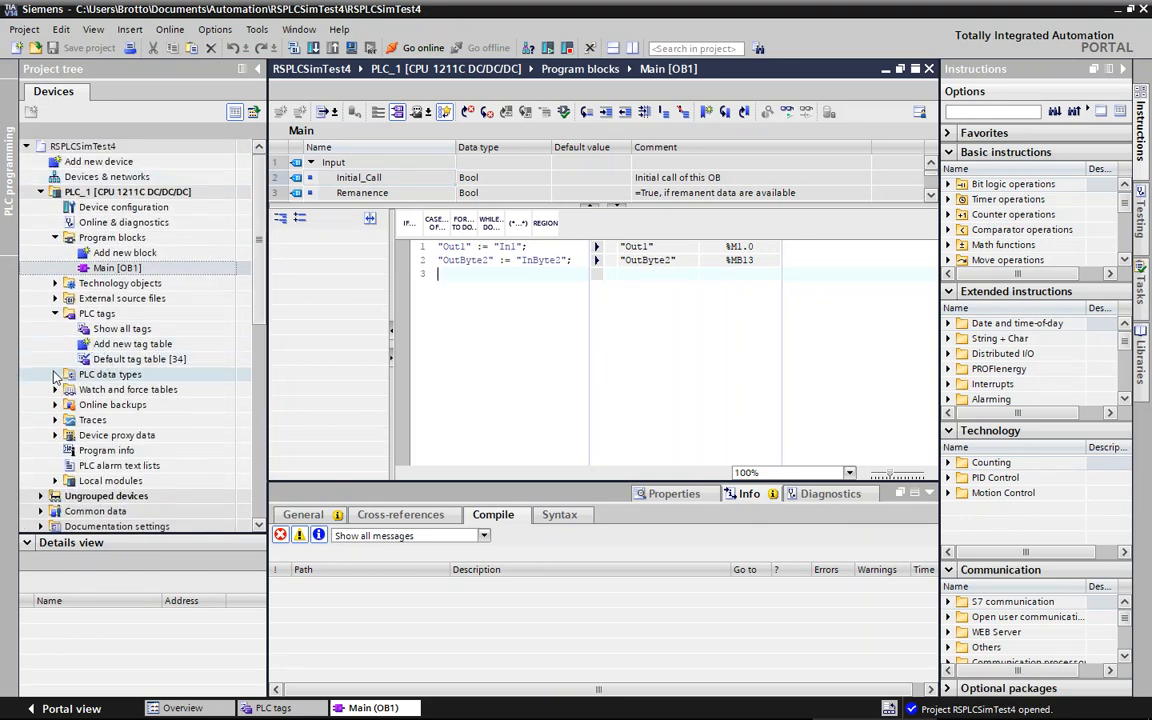
pyautogui.doubleClick(115, 329)
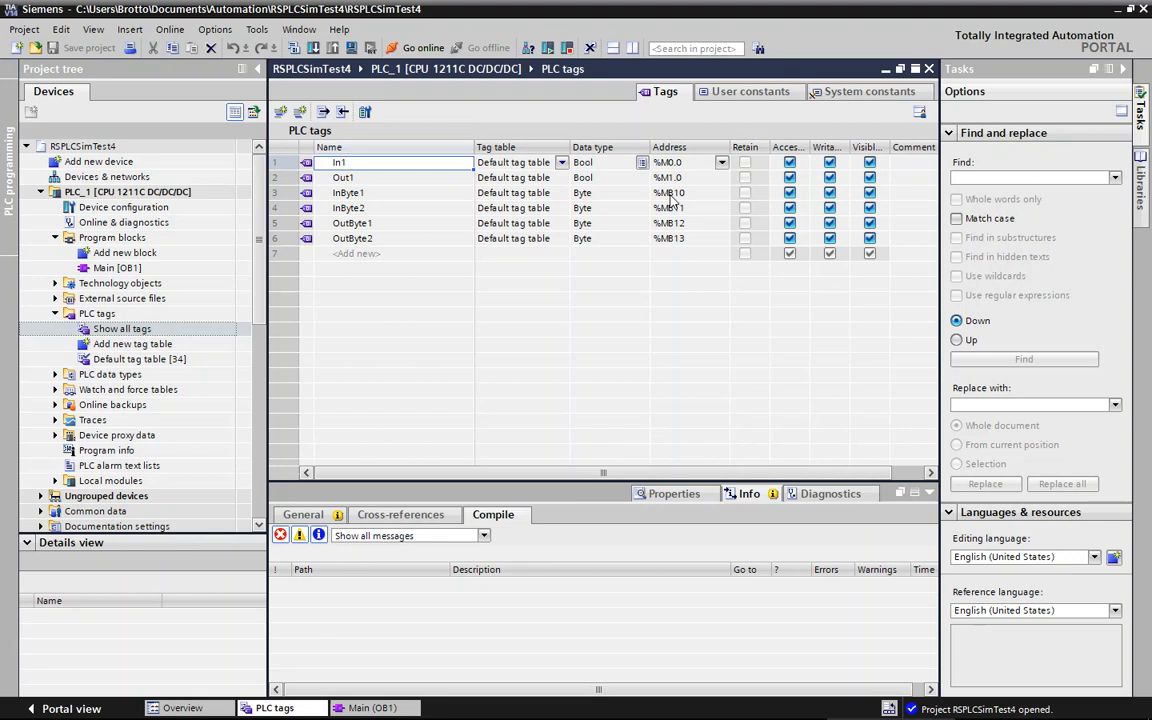
pyautogui.click(671, 193)
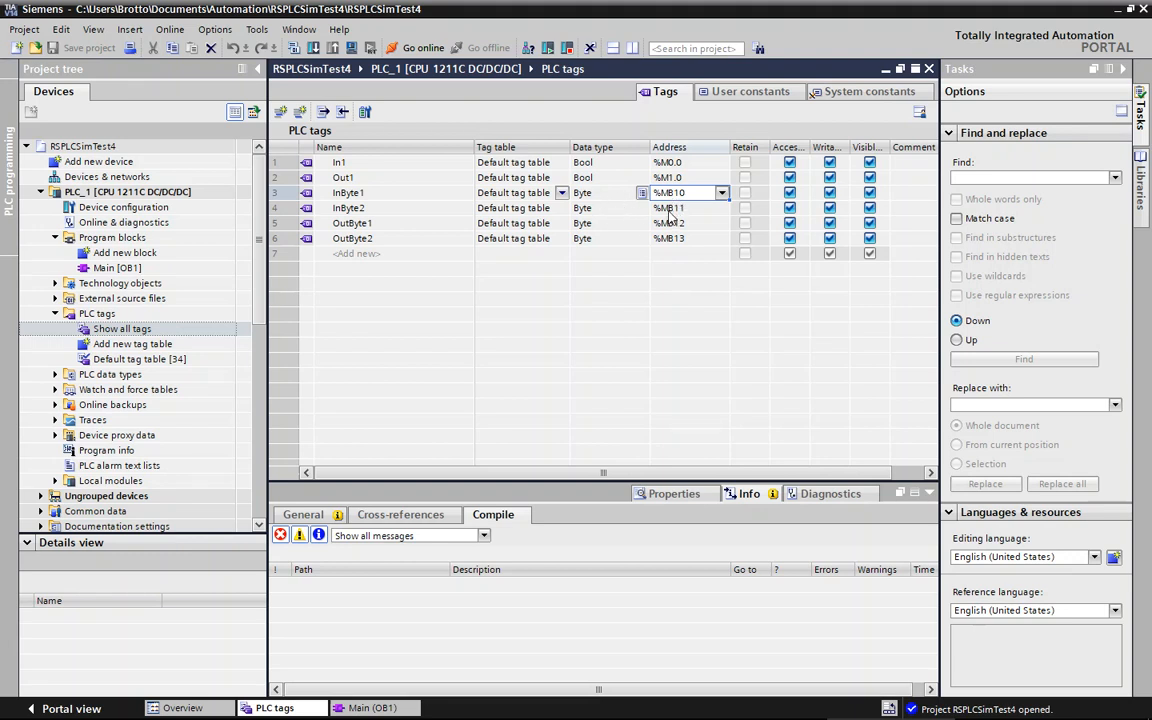
pyautogui.press('Down')
pyautogui.press('Down')
pyautogui.press('Down')
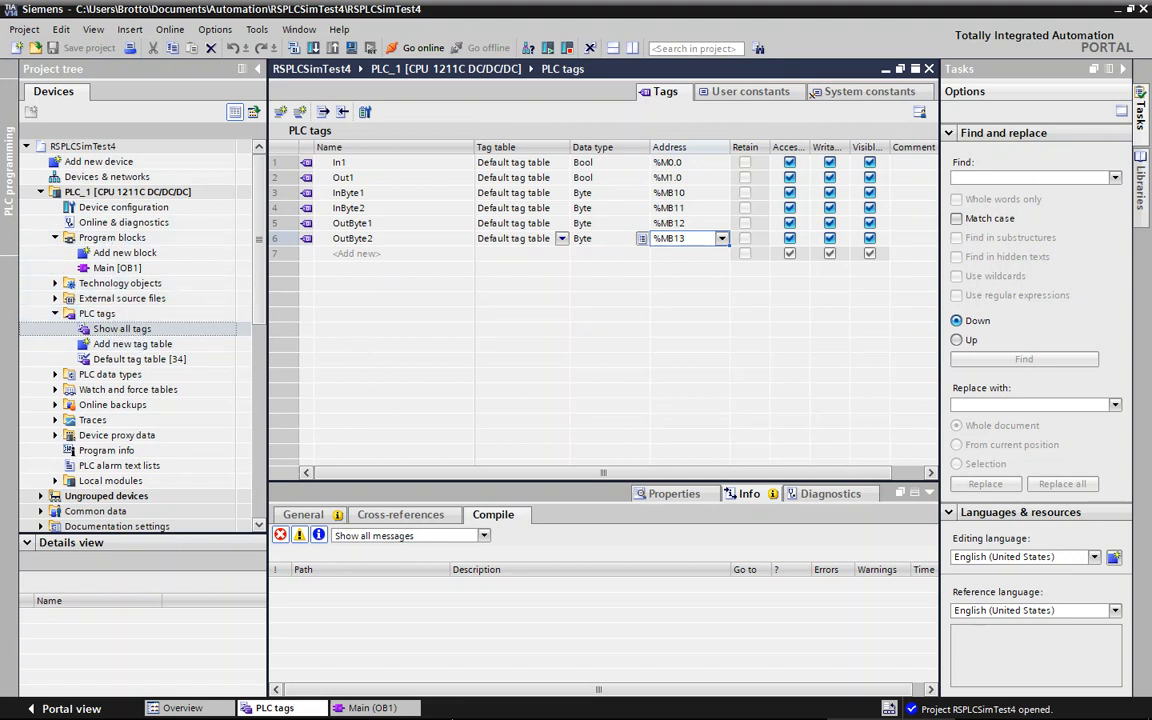
# Step: Switch to RobotStudio and open the PLCSimTest1 solution from the PLCSimTest1 folder under Solutions
pyautogui.moveTo(437, 709)
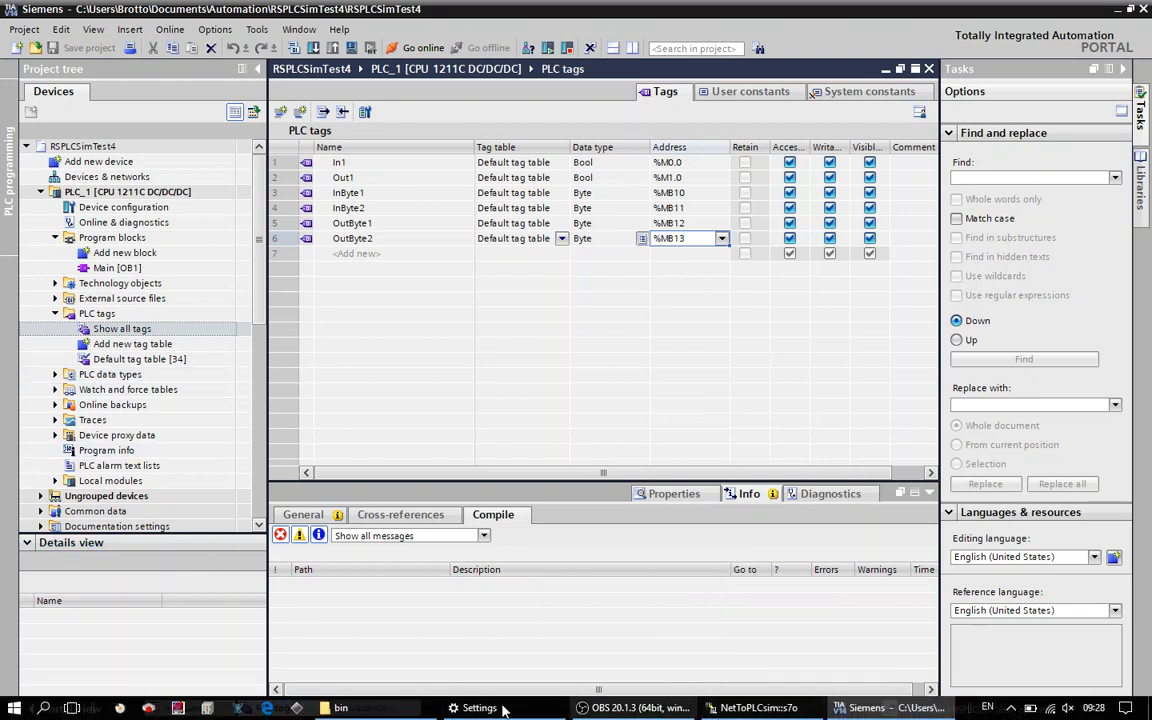
pyautogui.click(120, 707)
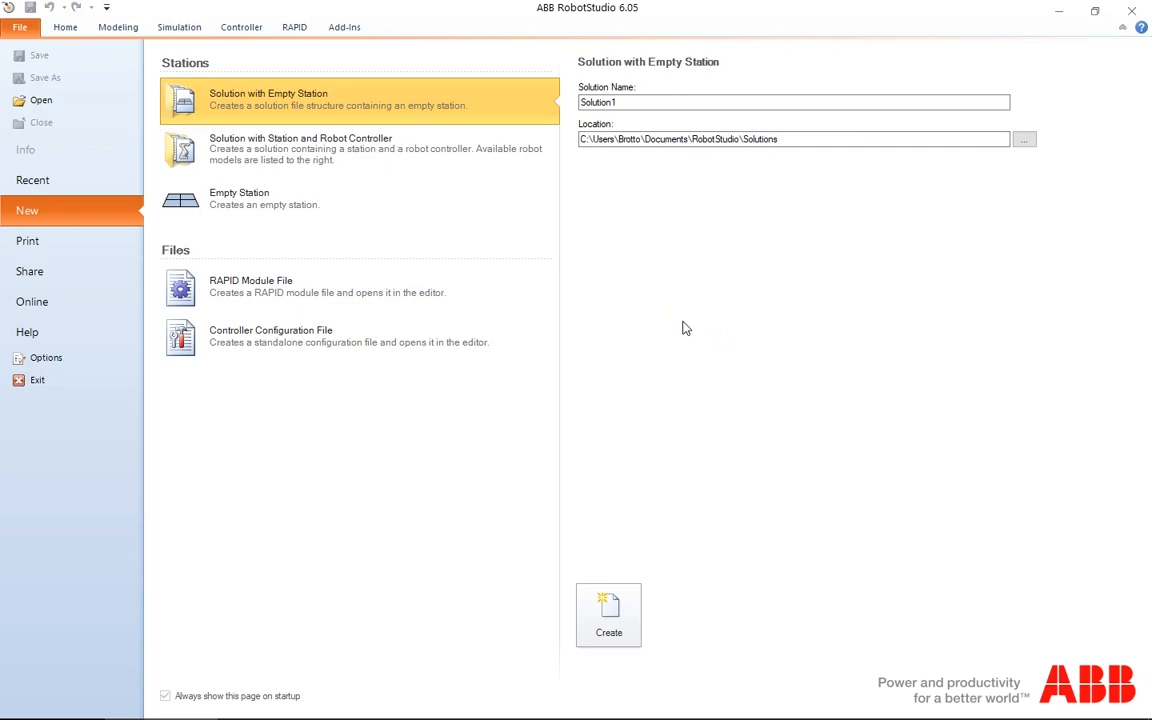
pyautogui.click(56, 183)
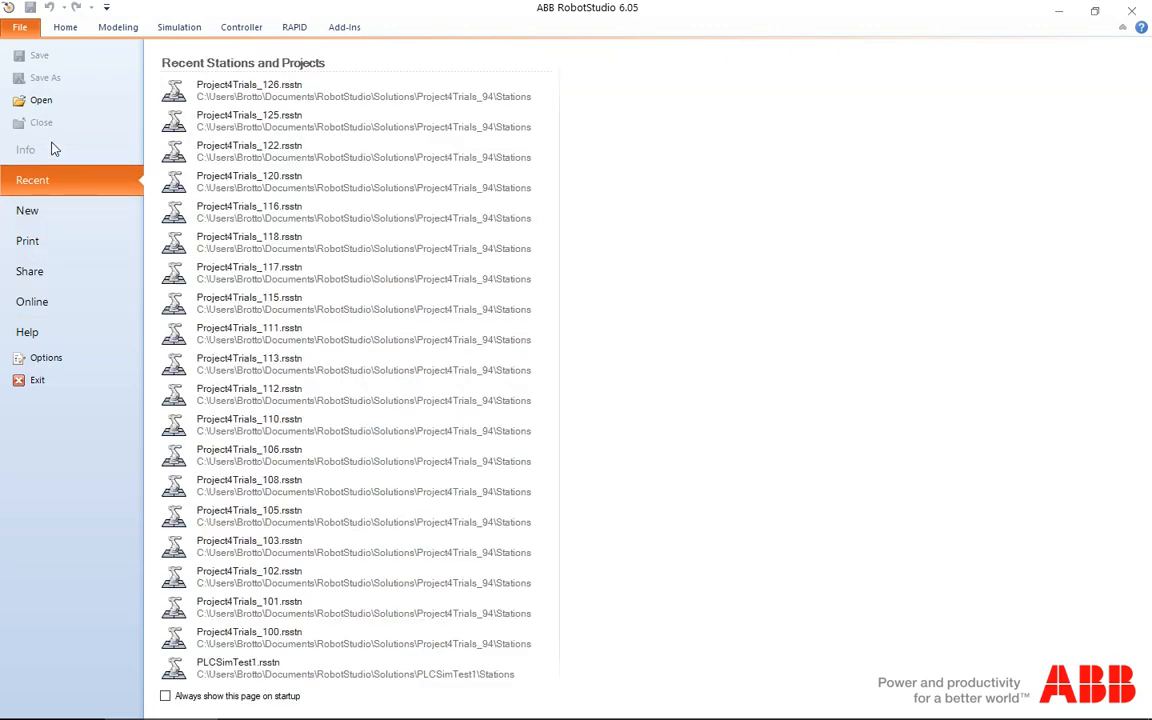
pyautogui.click(57, 101)
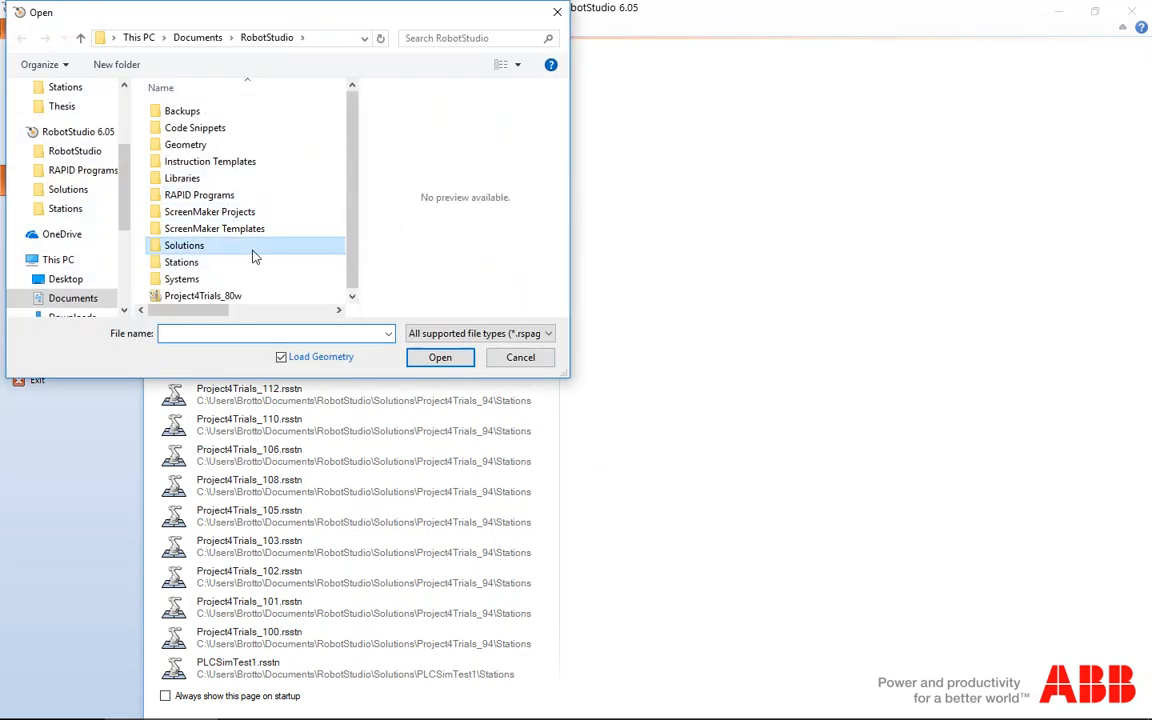
pyautogui.doubleClick(252, 246)
pyautogui.doubleClick(198, 112)
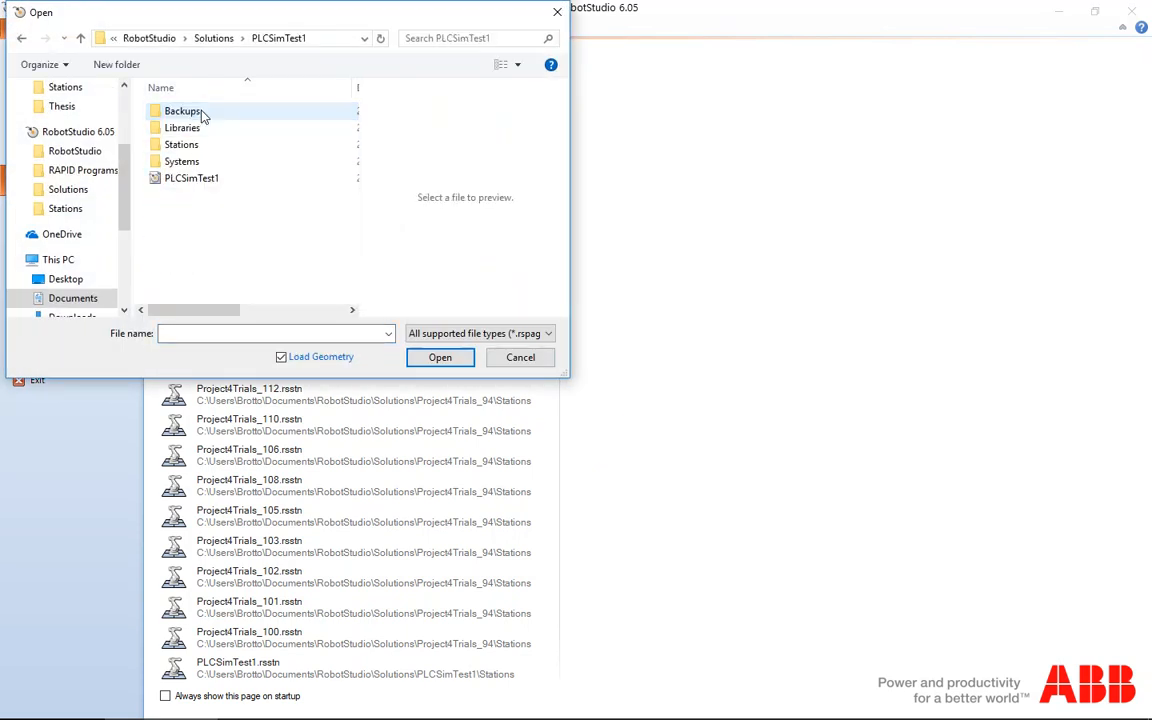
pyautogui.click(205, 178)
pyautogui.click(446, 364)
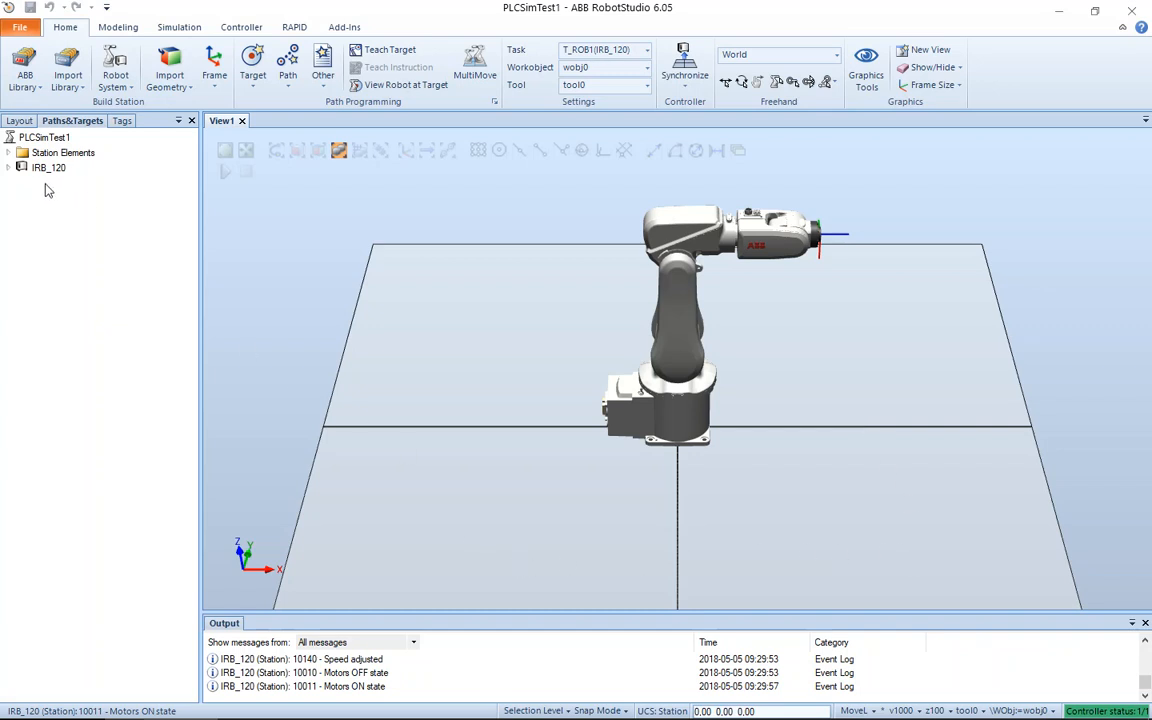
# Step: Open the station logic's design view and examine the connections between TestControlAndMonitor and the two RSConnect components
pyautogui.click(118, 29)
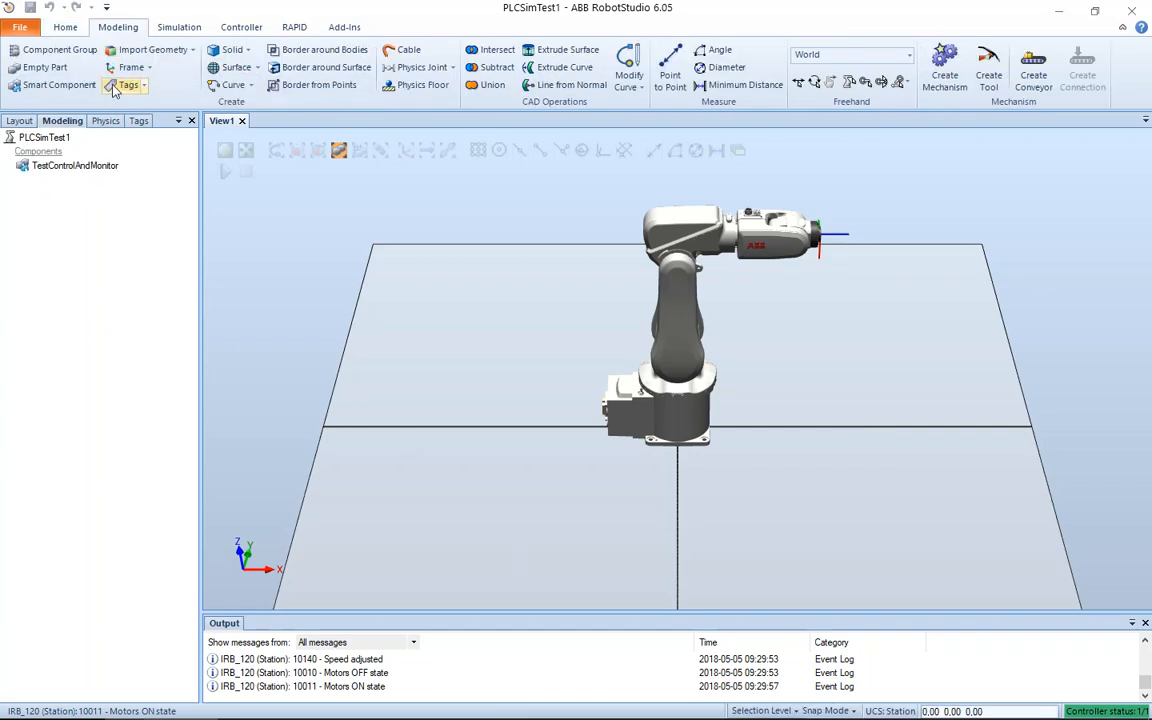
pyautogui.click(172, 30)
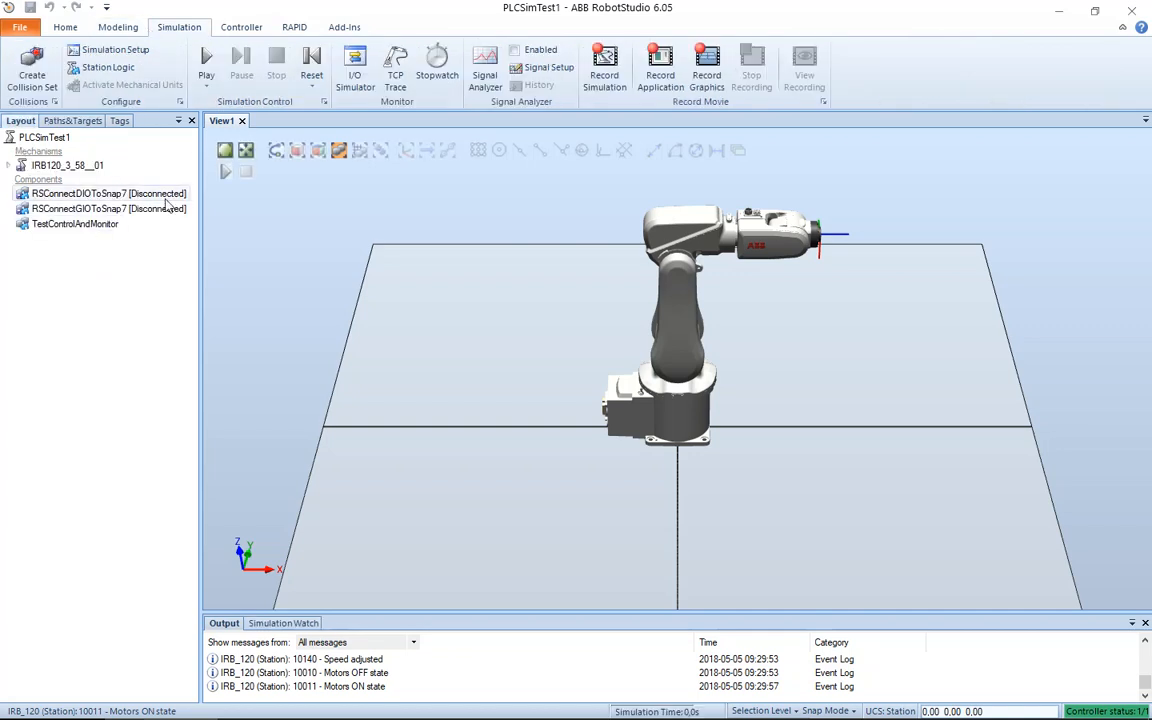
pyautogui.click(120, 71)
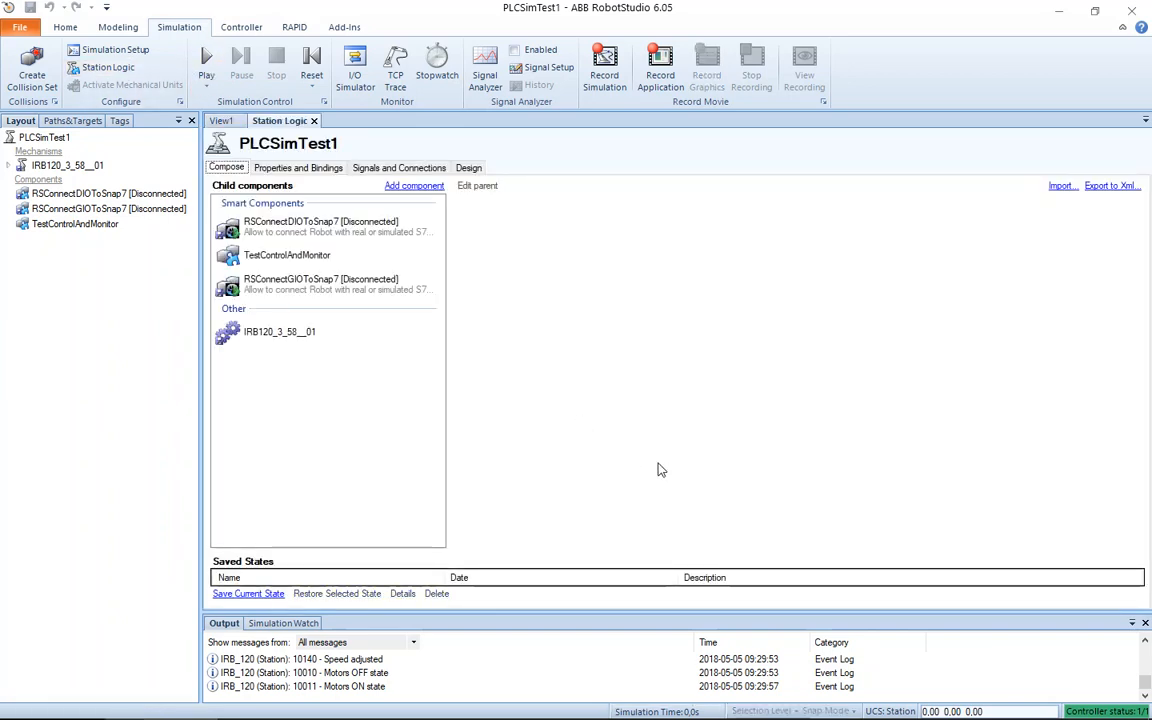
pyautogui.click(470, 168)
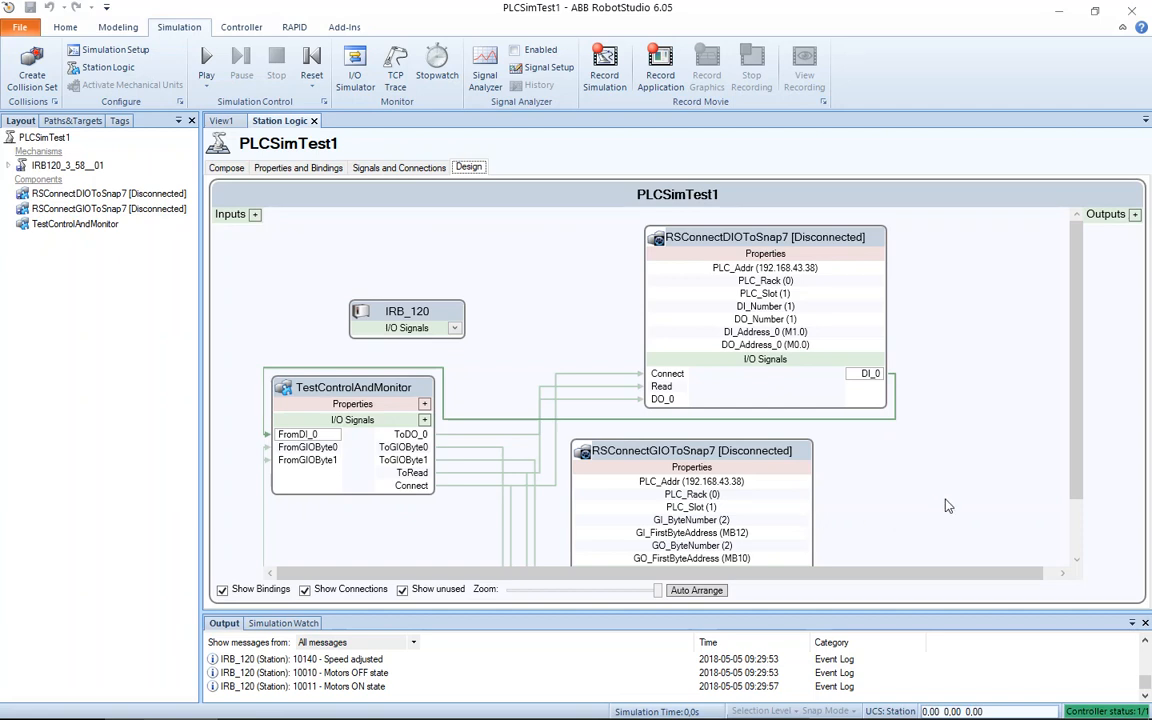
pyautogui.moveTo(1073, 487); pyautogui.dragTo(1068, 453)
pyautogui.scroll(-1, 1072, 450)
pyautogui.scroll(-2, 1072, 450)
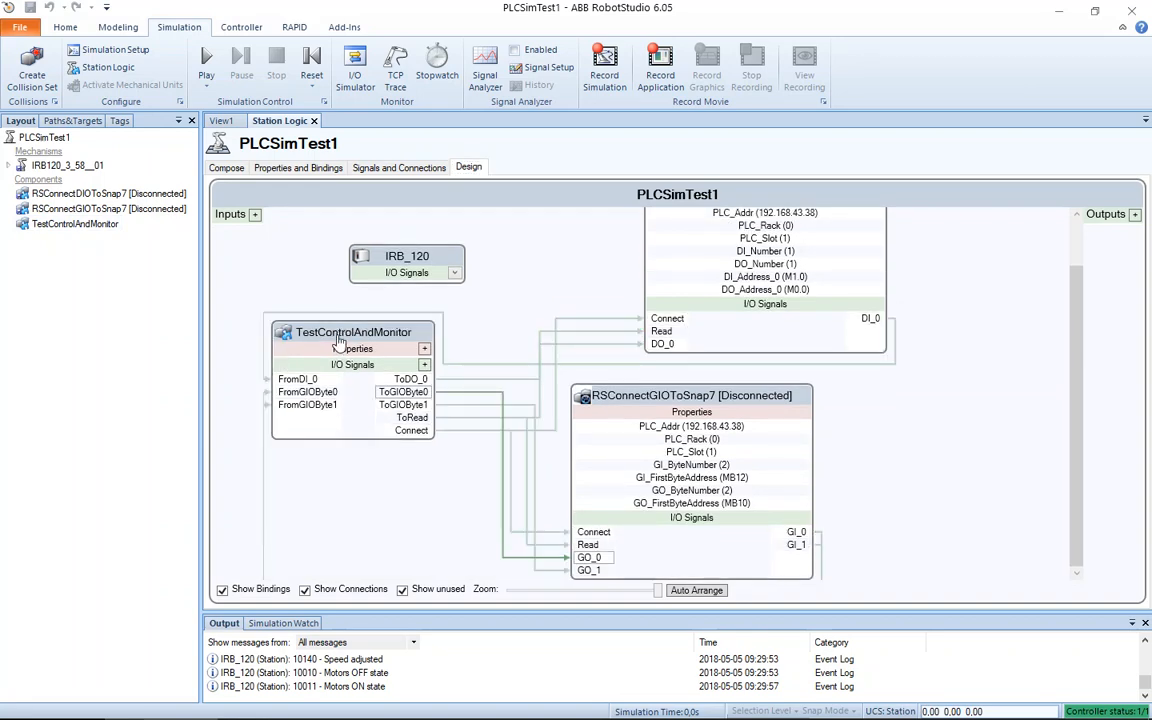
# Step: Show the properties of the TestControlAndMonitor component and review its signals and their links to the RSConnect components
pyautogui.doubleClick(306, 340)
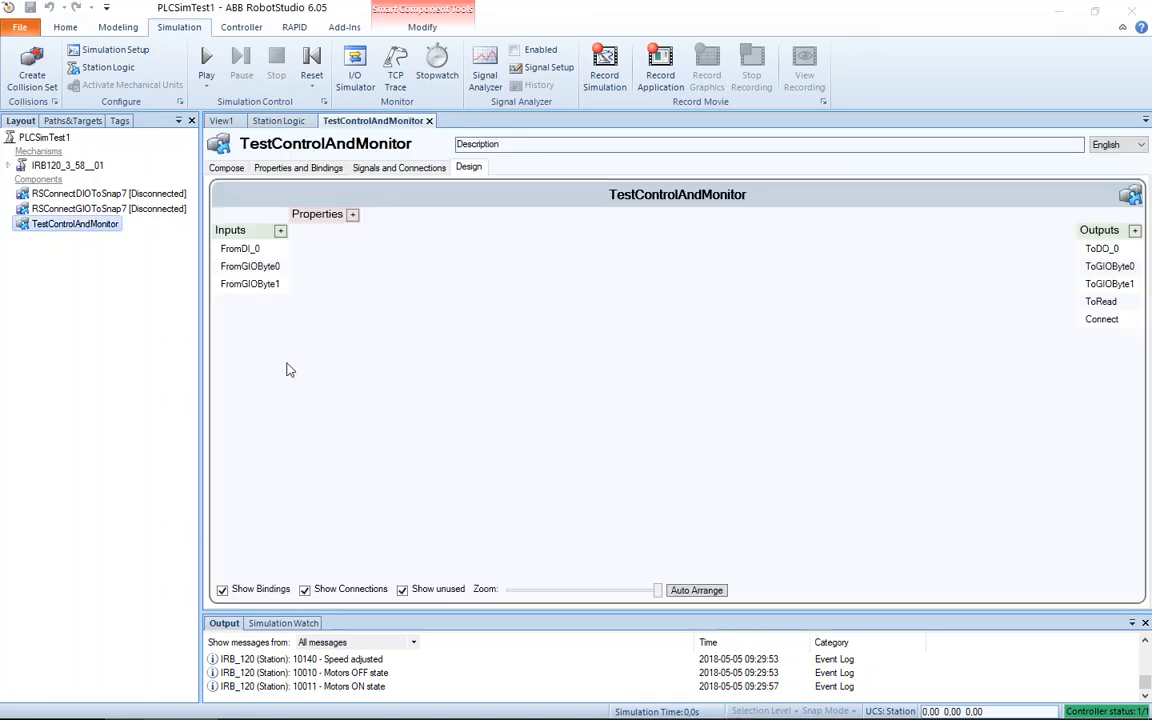
pyautogui.click(429, 120)
pyautogui.rightClick(350, 331)
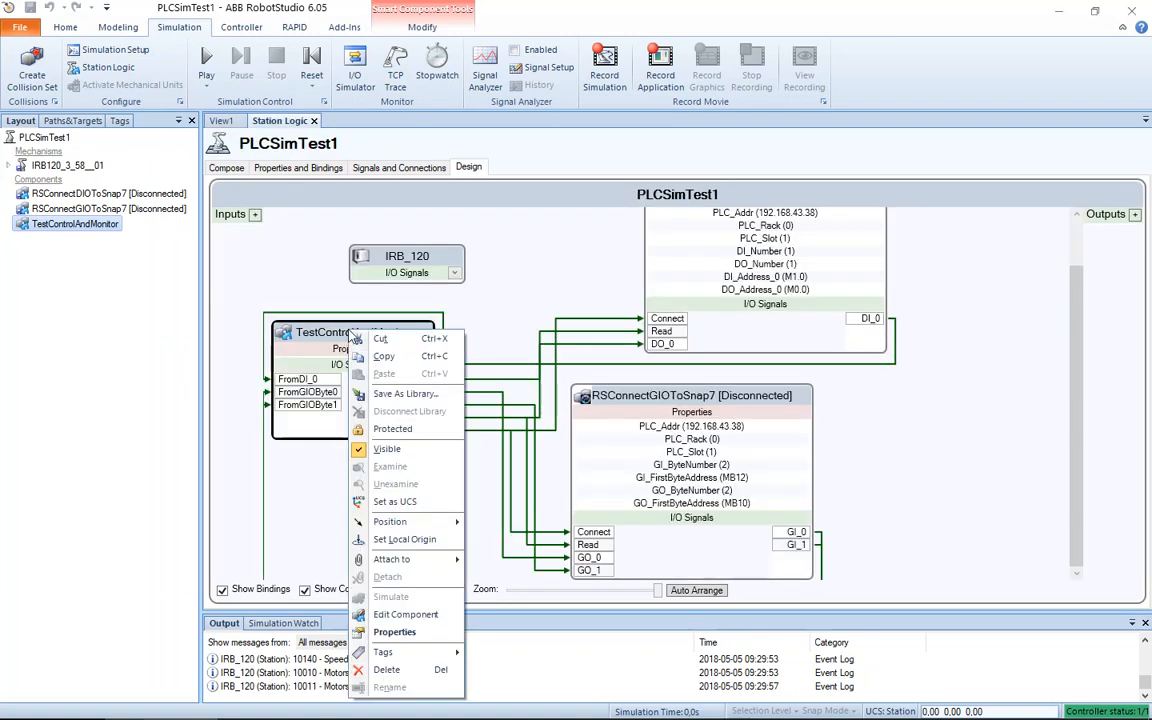
pyautogui.click(400, 634)
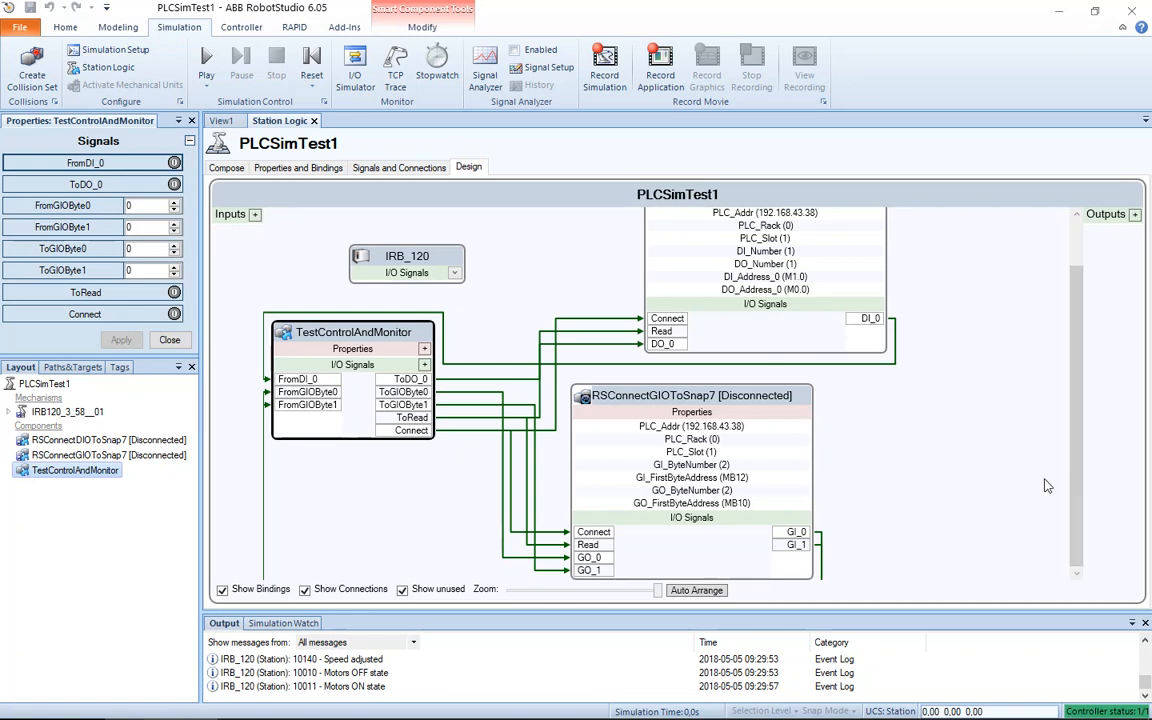
pyautogui.moveTo(1073, 473); pyautogui.dragTo(1074, 464)
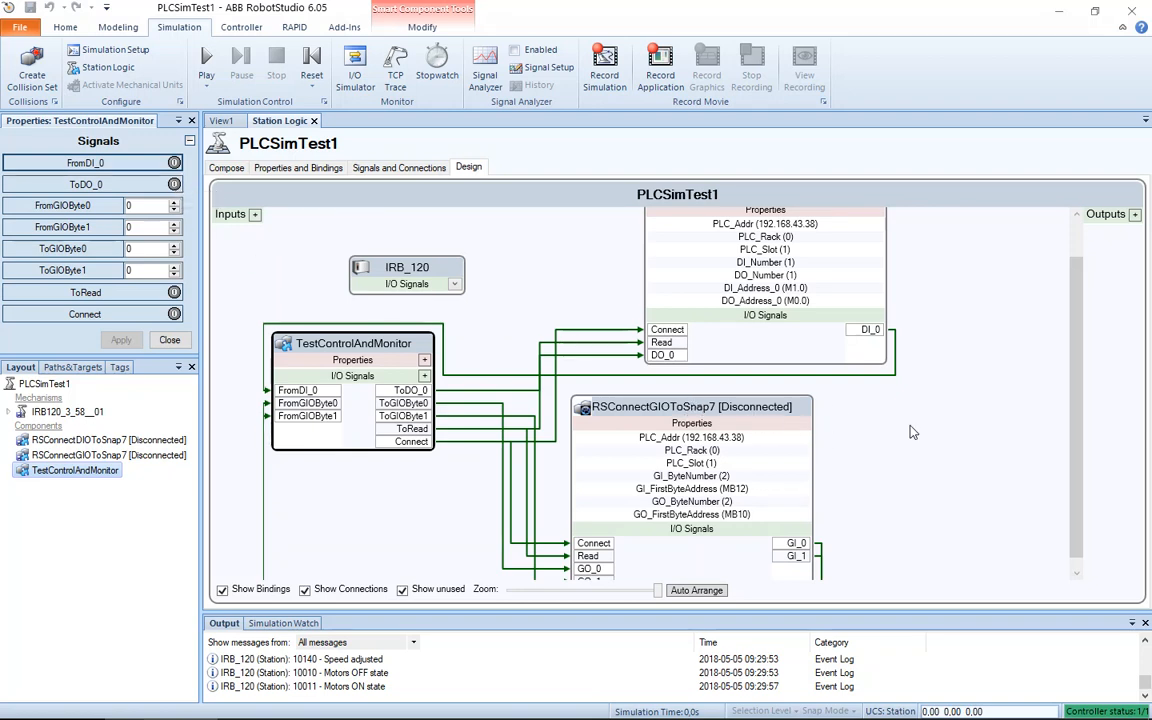
pyautogui.moveTo(1088, 442); pyautogui.dragTo(1080, 375)
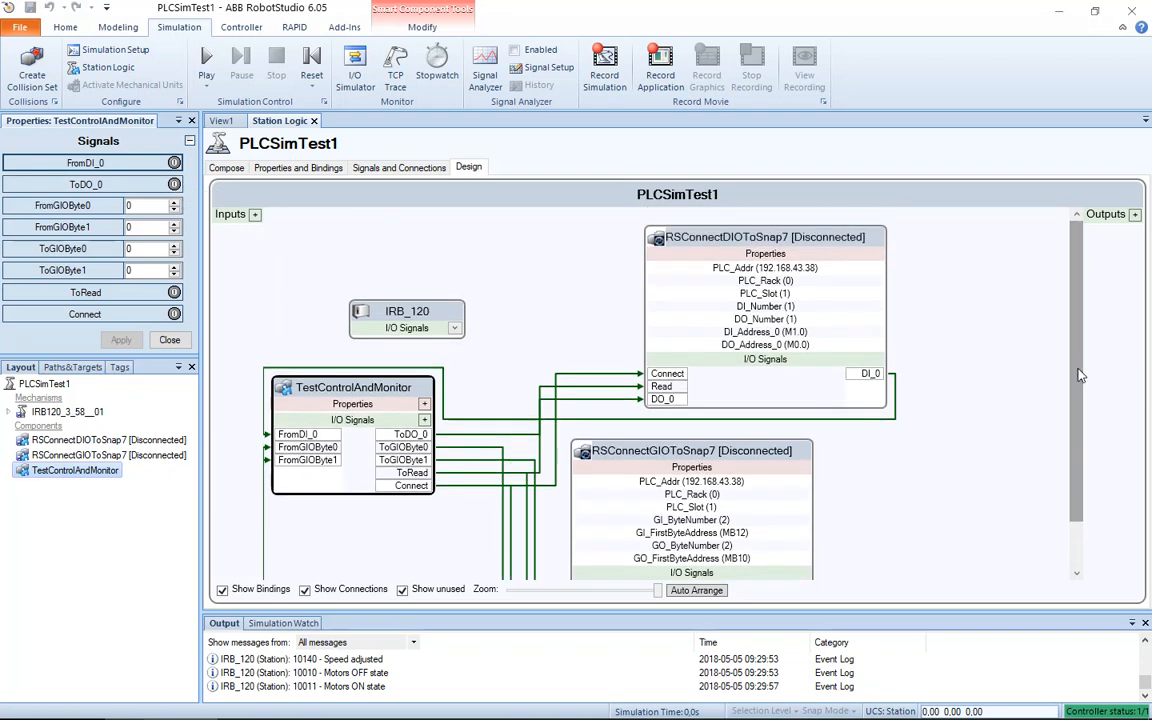
# Step: Show the properties of RSConnectDIOToSnap7 and check its PLC address, rack, slot, and digital input and output settings
pyautogui.rightClick(760, 244)
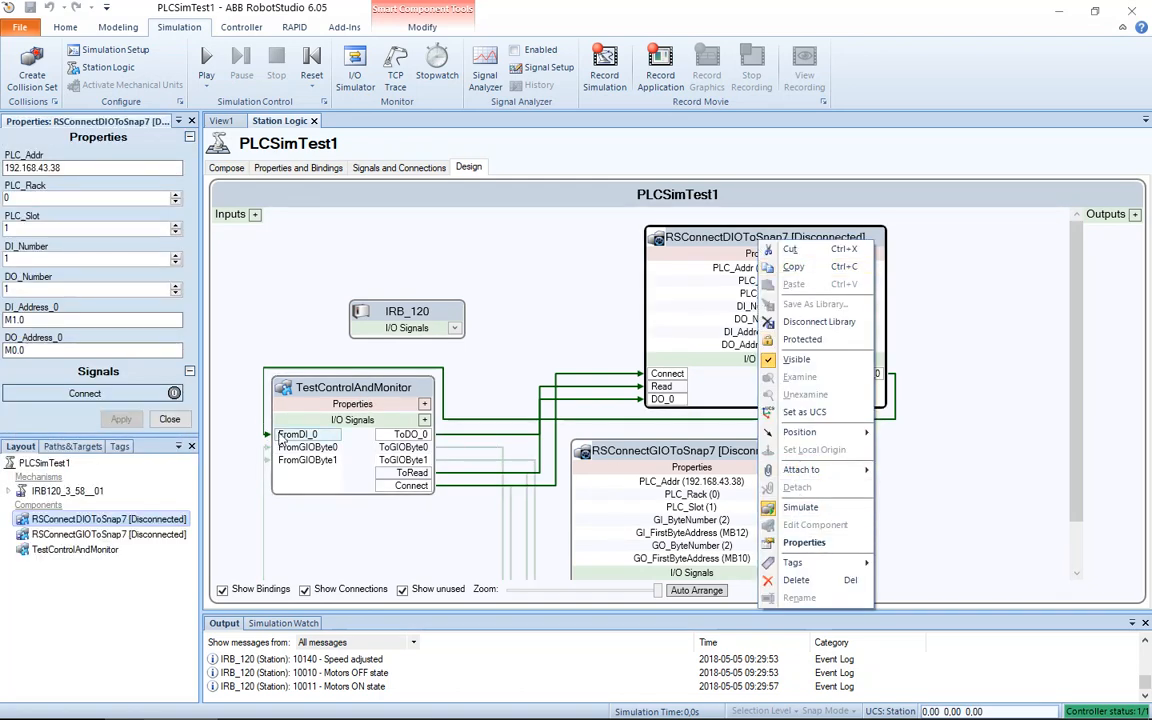
pyautogui.click(56, 419)
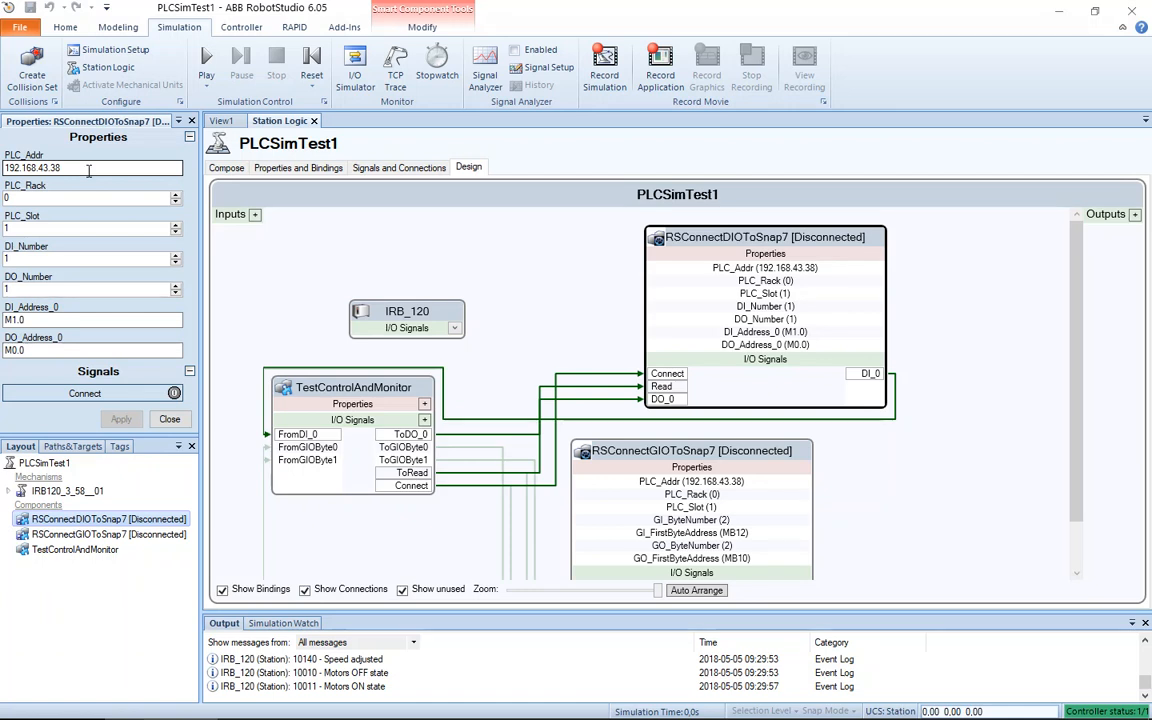
pyautogui.moveTo(64, 201)
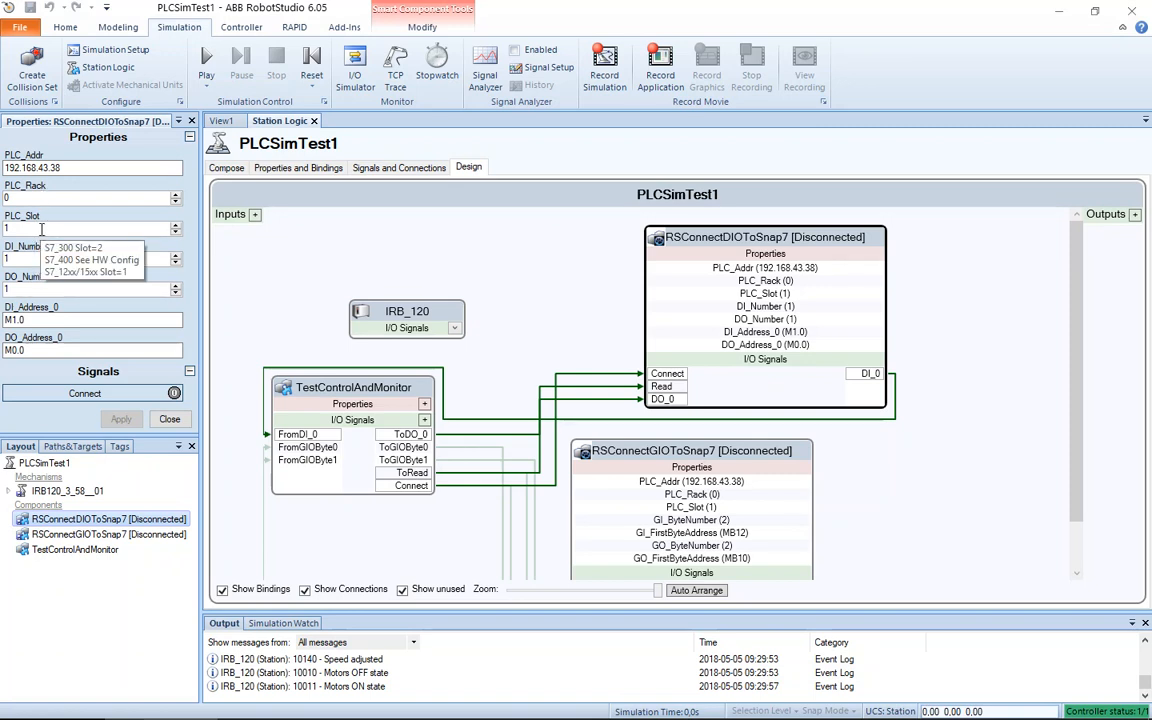
pyautogui.moveTo(39, 230)
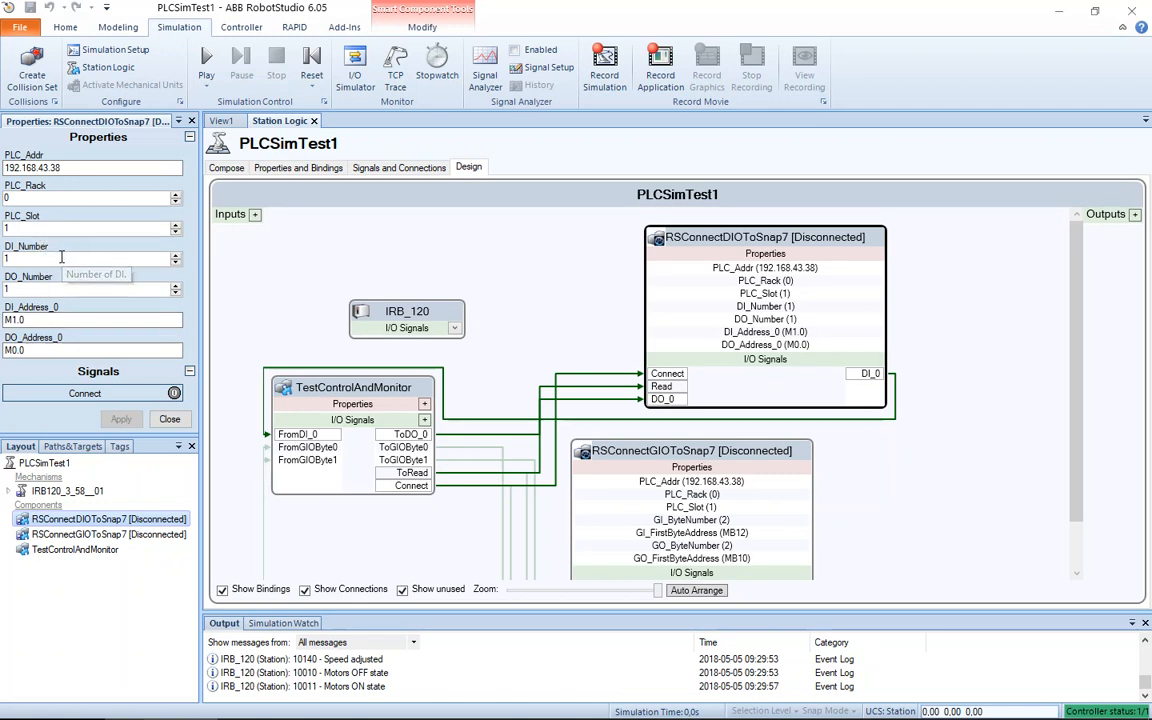
pyautogui.moveTo(61, 257)
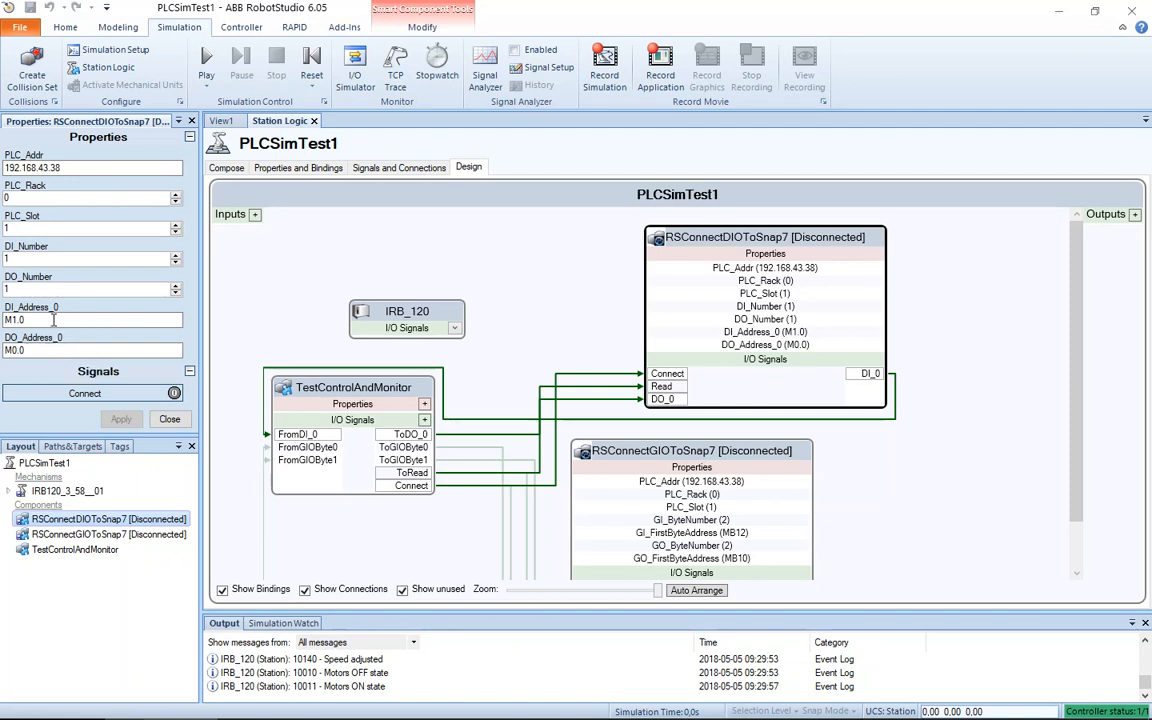
# Step: Switch to TIA Portal to compare the In1 and Out1 tag addresses with the component's settings, and return to RobotStudio
pyautogui.moveTo(661, 712)
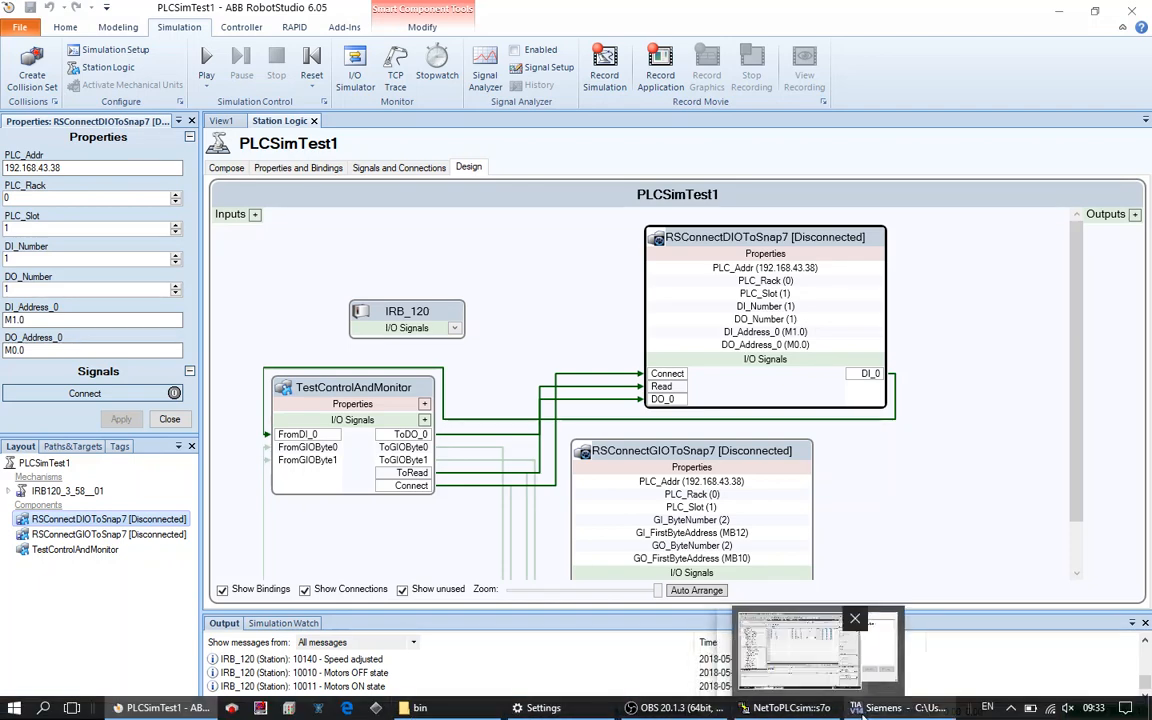
pyautogui.click(895, 708)
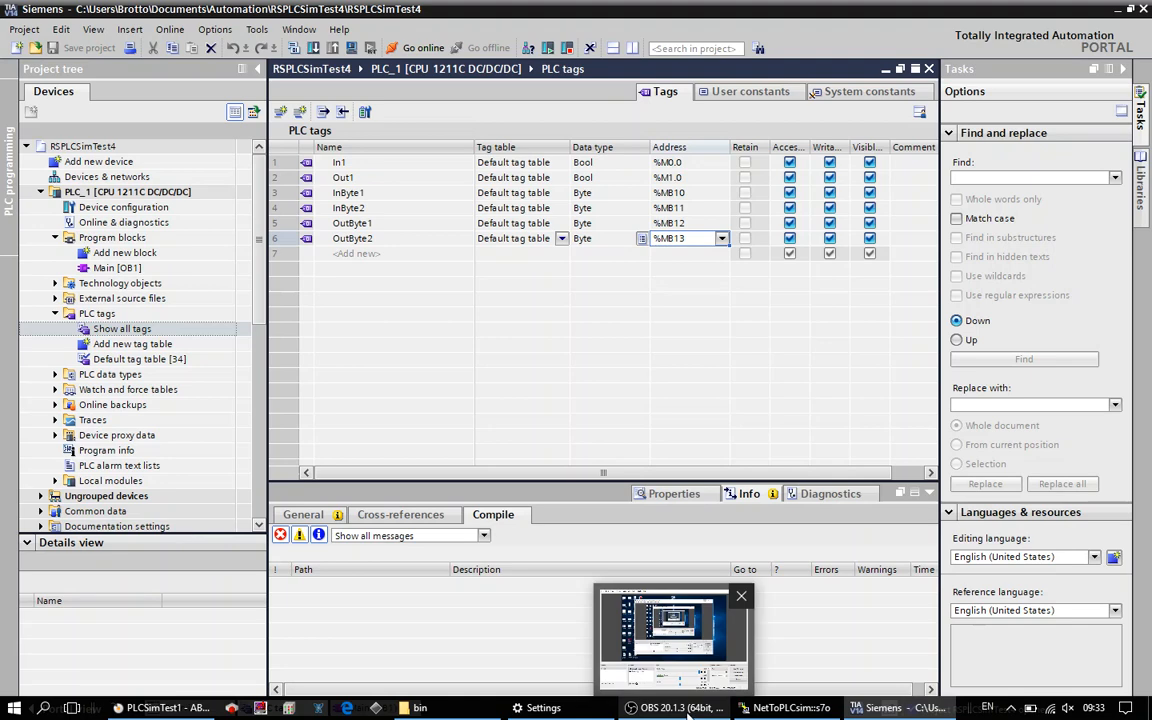
pyautogui.moveTo(407, 712)
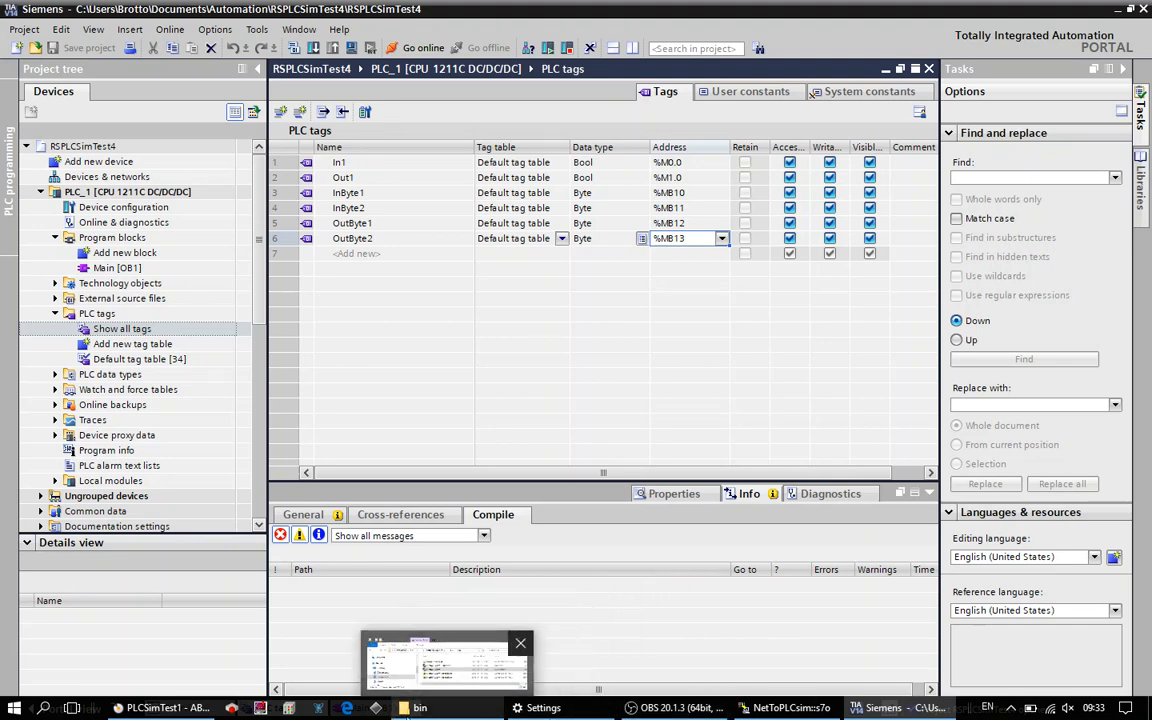
pyautogui.click(160, 708)
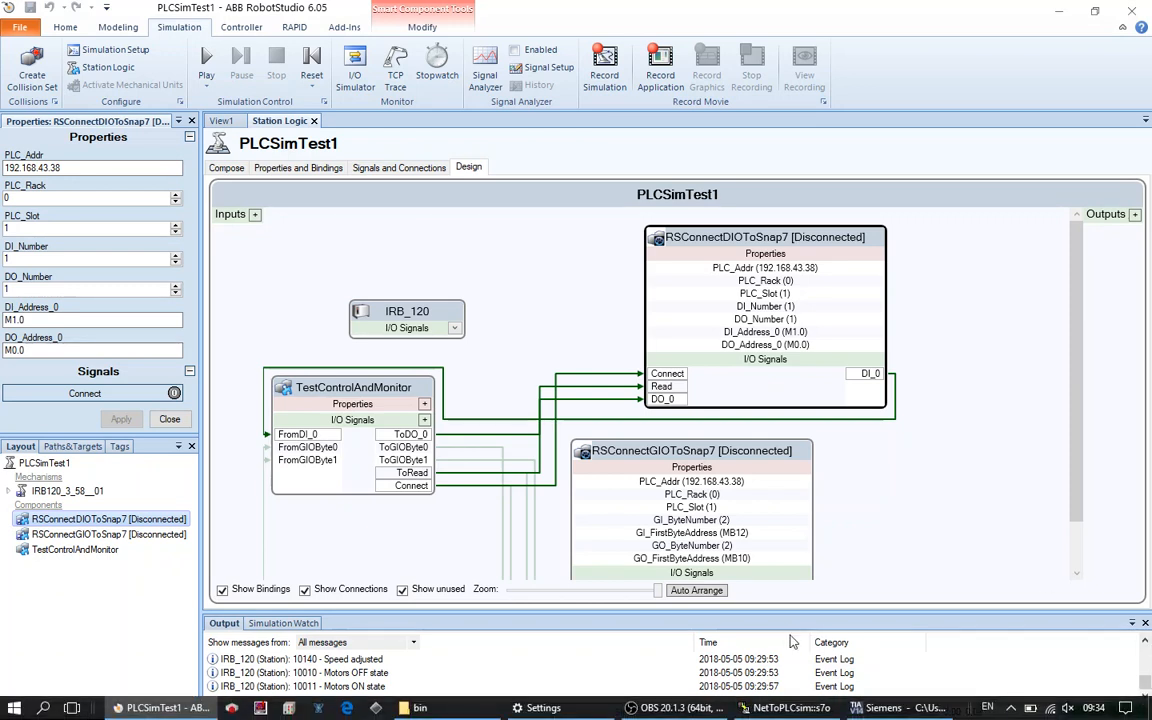
# Step: Disconnect the active VPN connection in Windows Settings and minimize the Settings window
pyautogui.moveTo(543, 708)
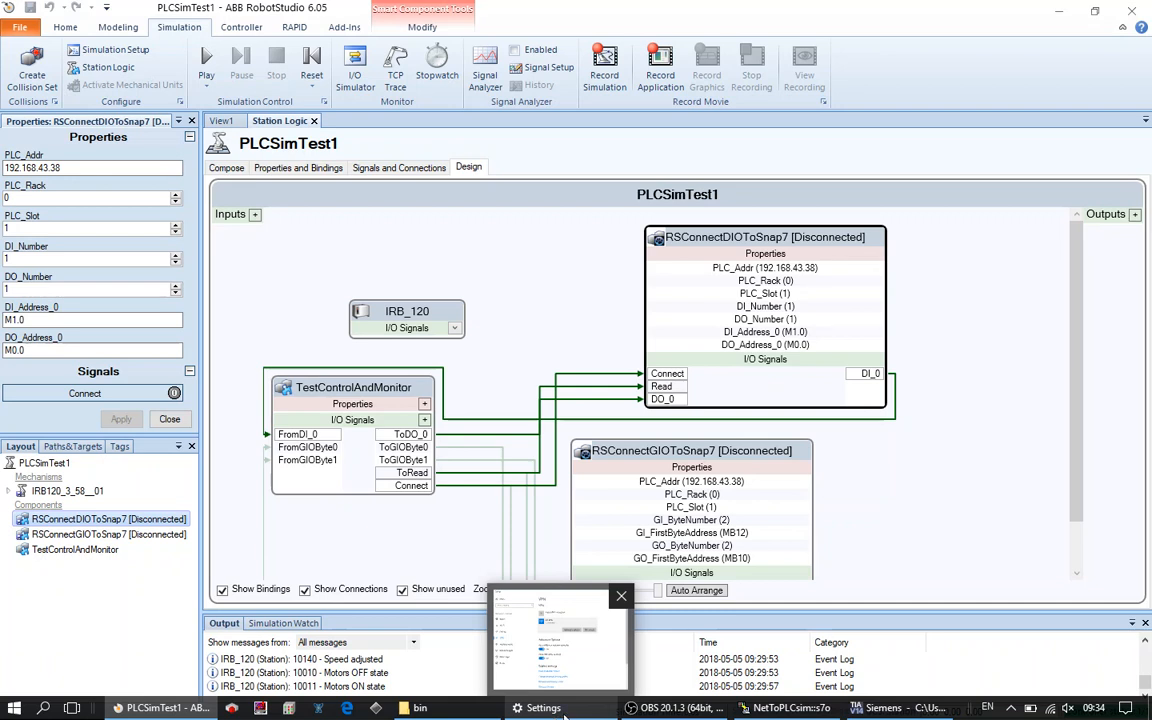
pyautogui.moveTo(787, 708)
pyautogui.click(581, 714)
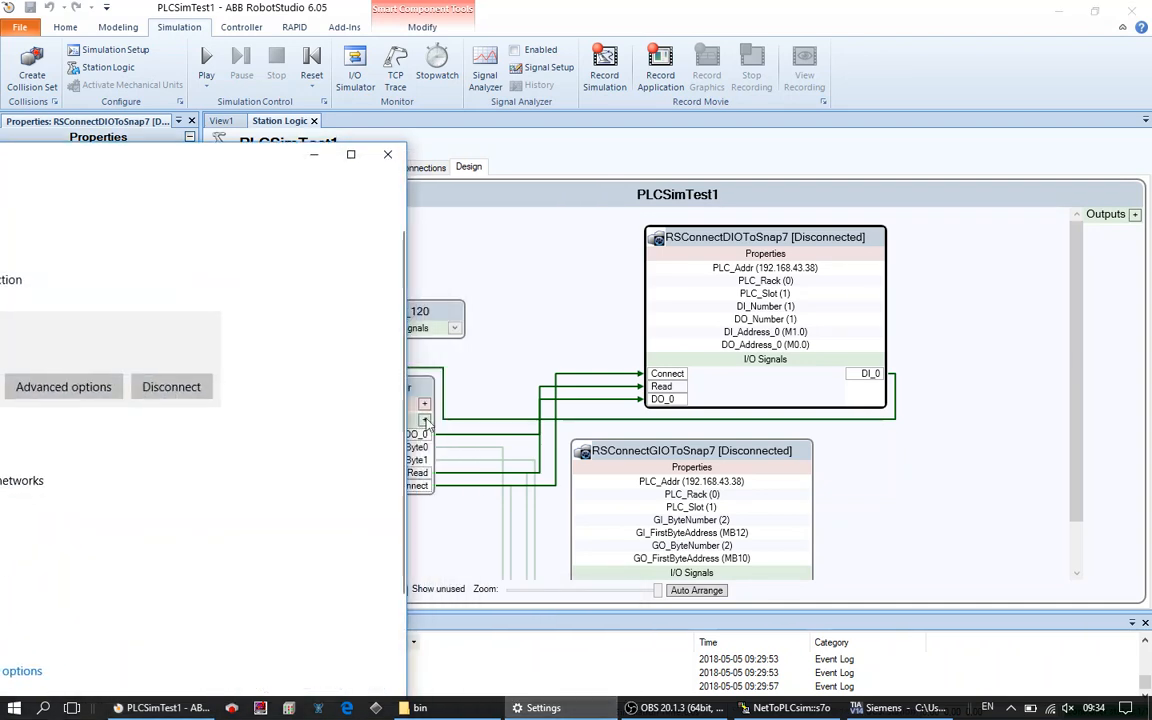
pyautogui.click(176, 387)
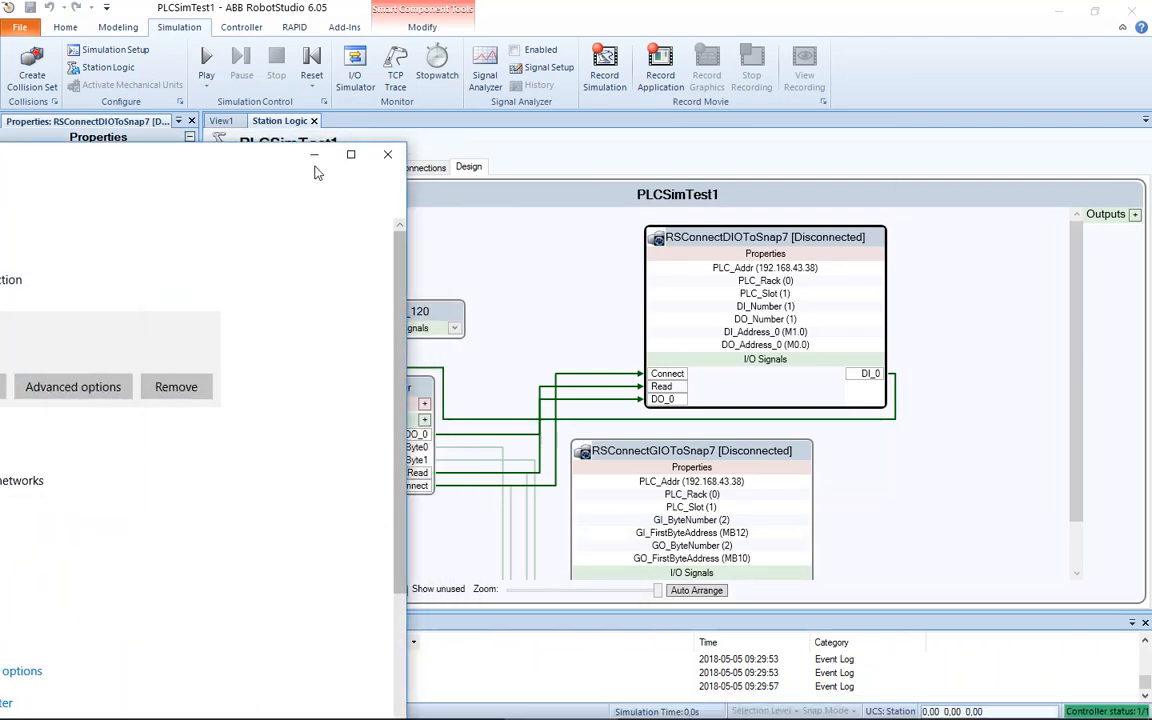
pyautogui.click(283, 138)
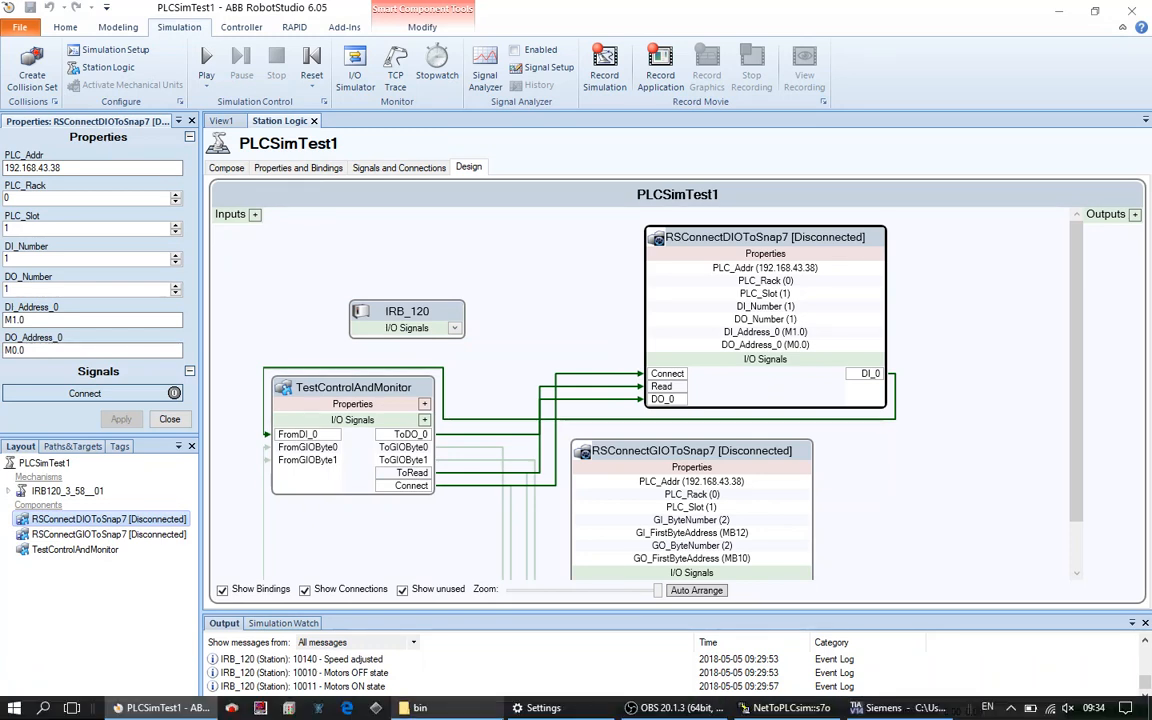
# Step: Switch to NetToPLCsim, begin adding a station, and check the available addresses for its network IP address
pyautogui.moveTo(677, 709)
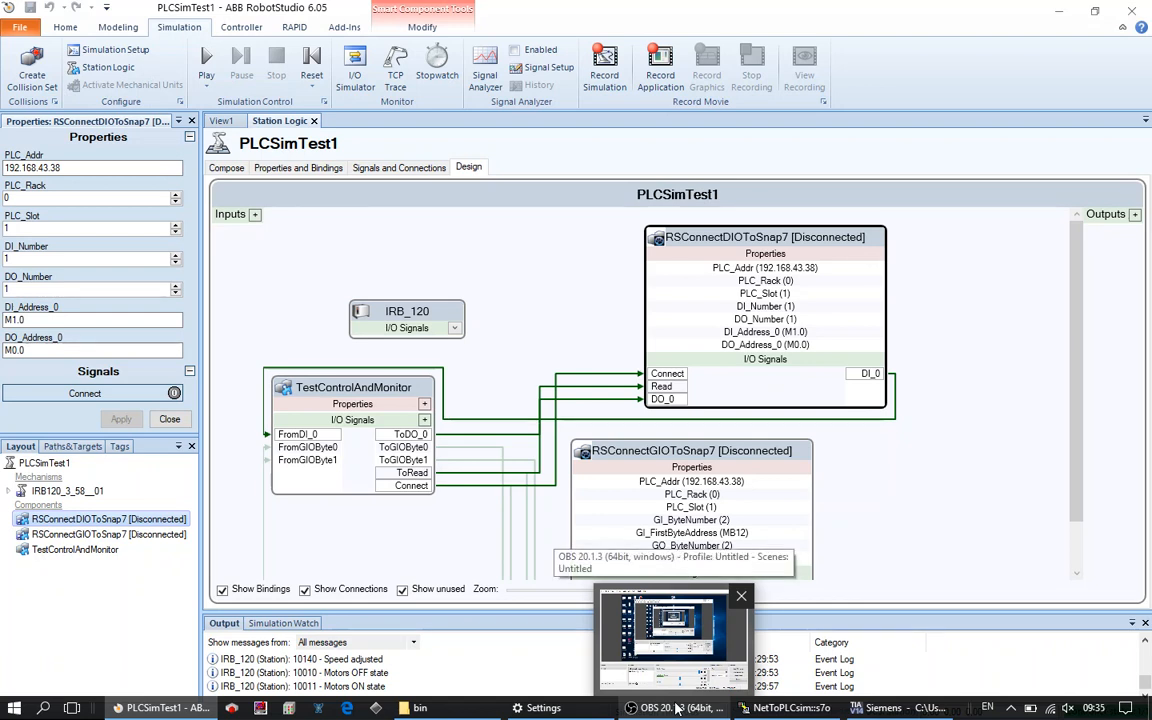
pyautogui.click(760, 708)
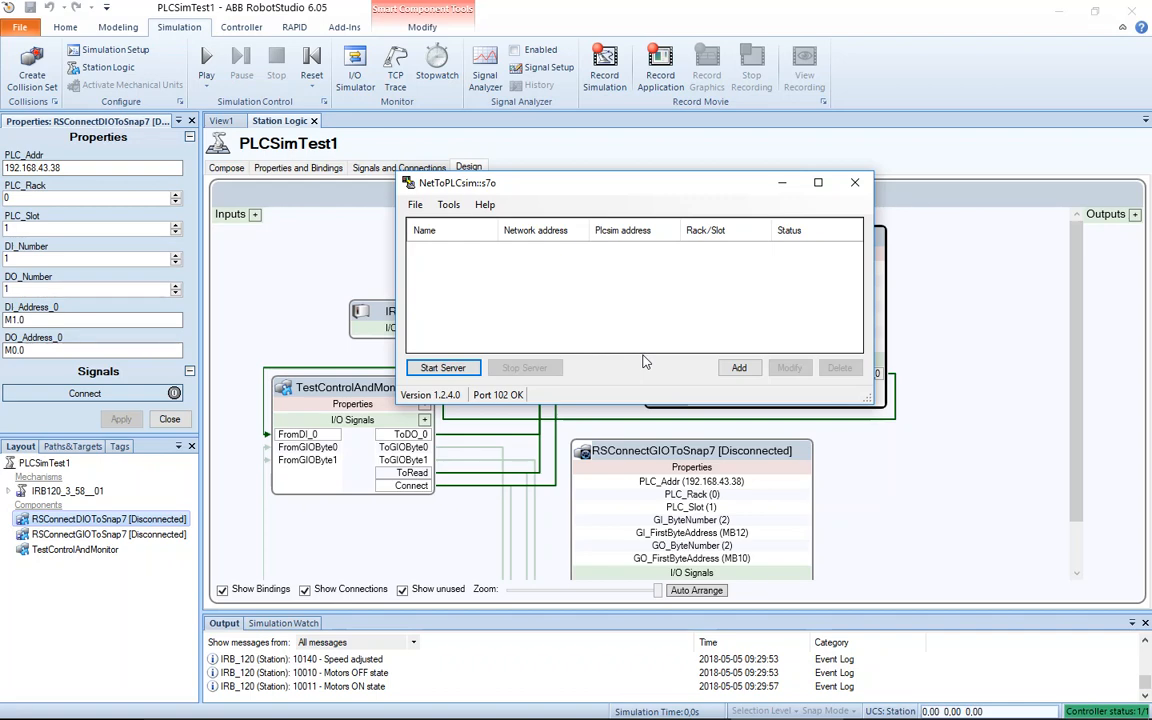
pyautogui.click(739, 368)
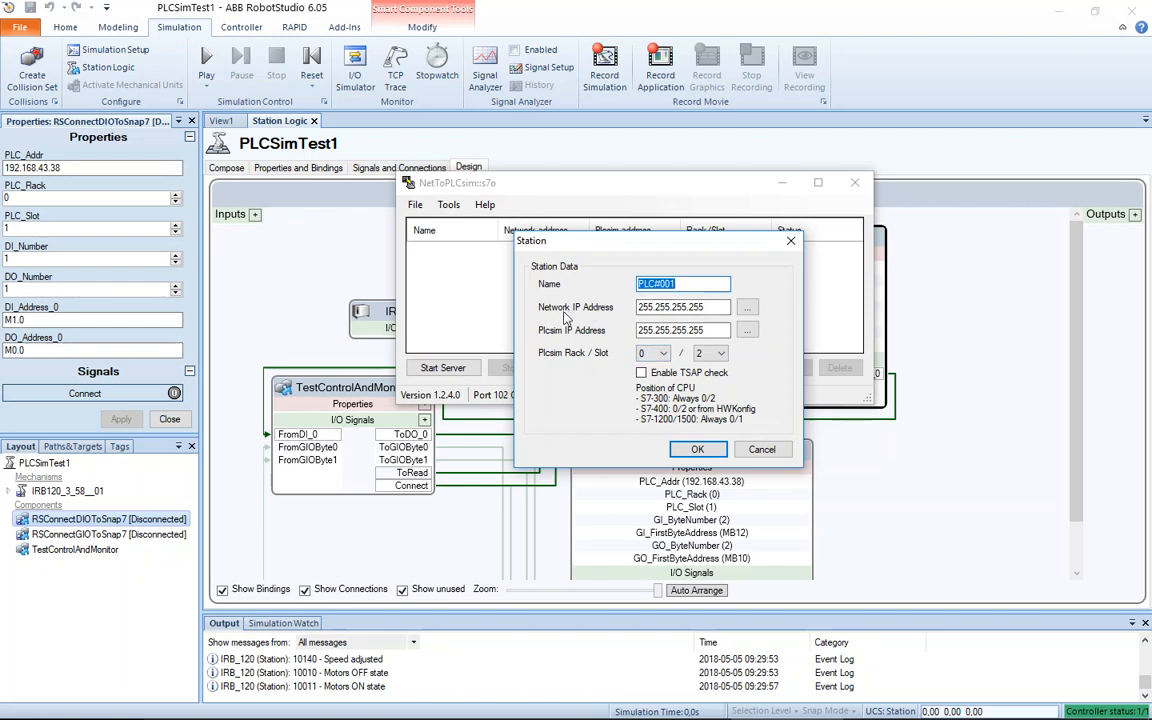
pyautogui.click(748, 309)
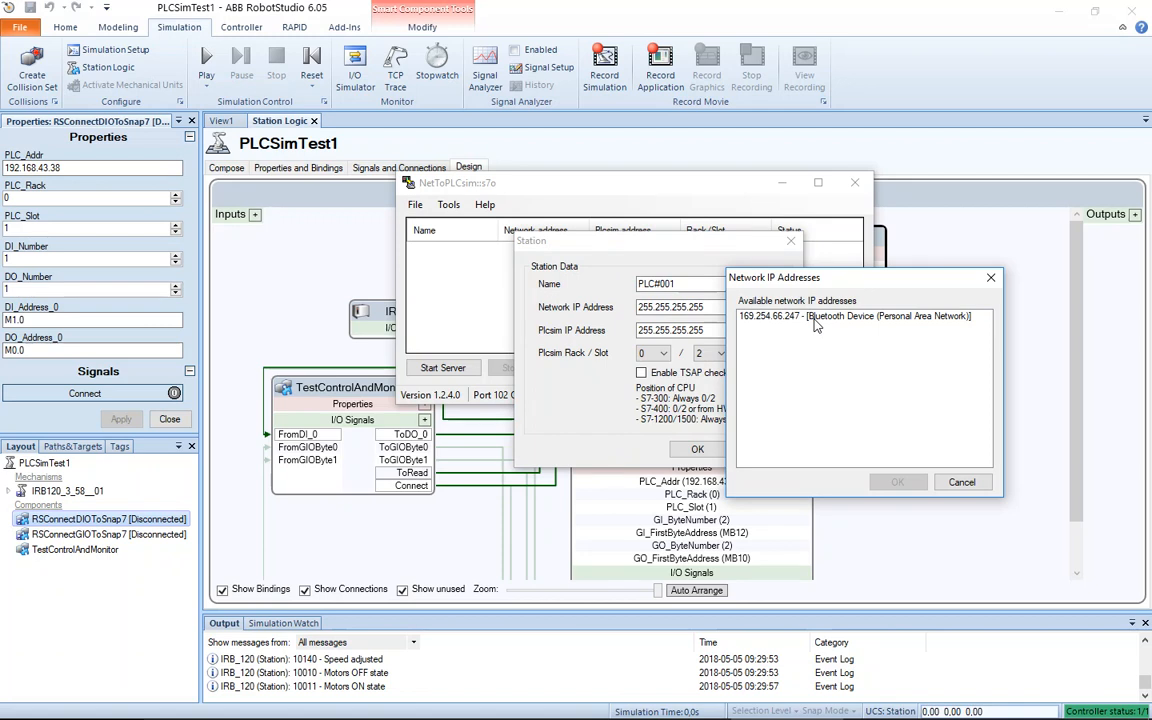
pyautogui.click(962, 483)
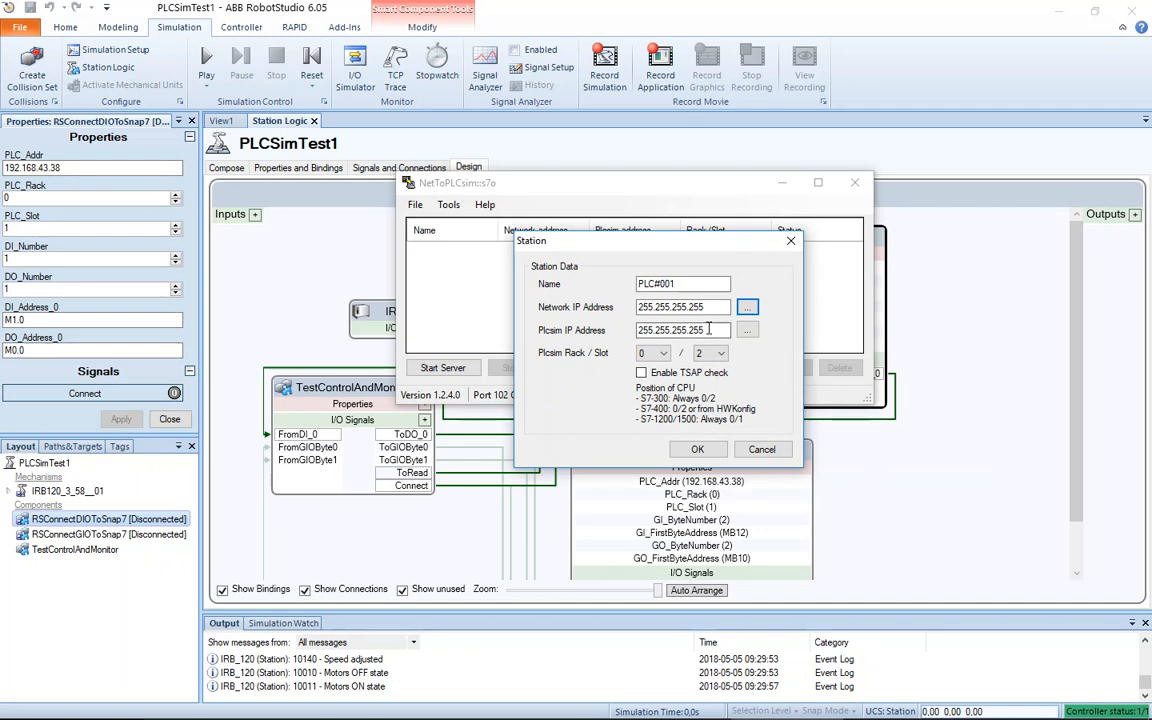
pyautogui.click(645, 307)
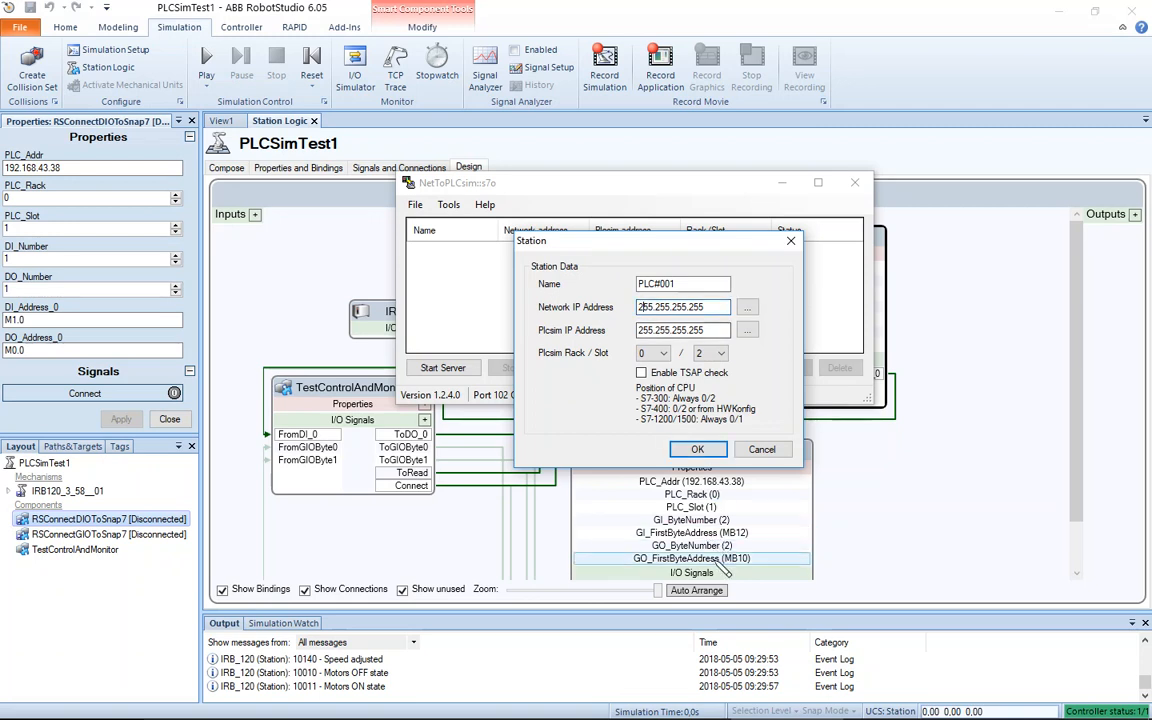
# Step: Switch to TIA Portal and start the simulation of PLC_1, accepting that other online interfaces are disabled
pyautogui.moveTo(708, 708)
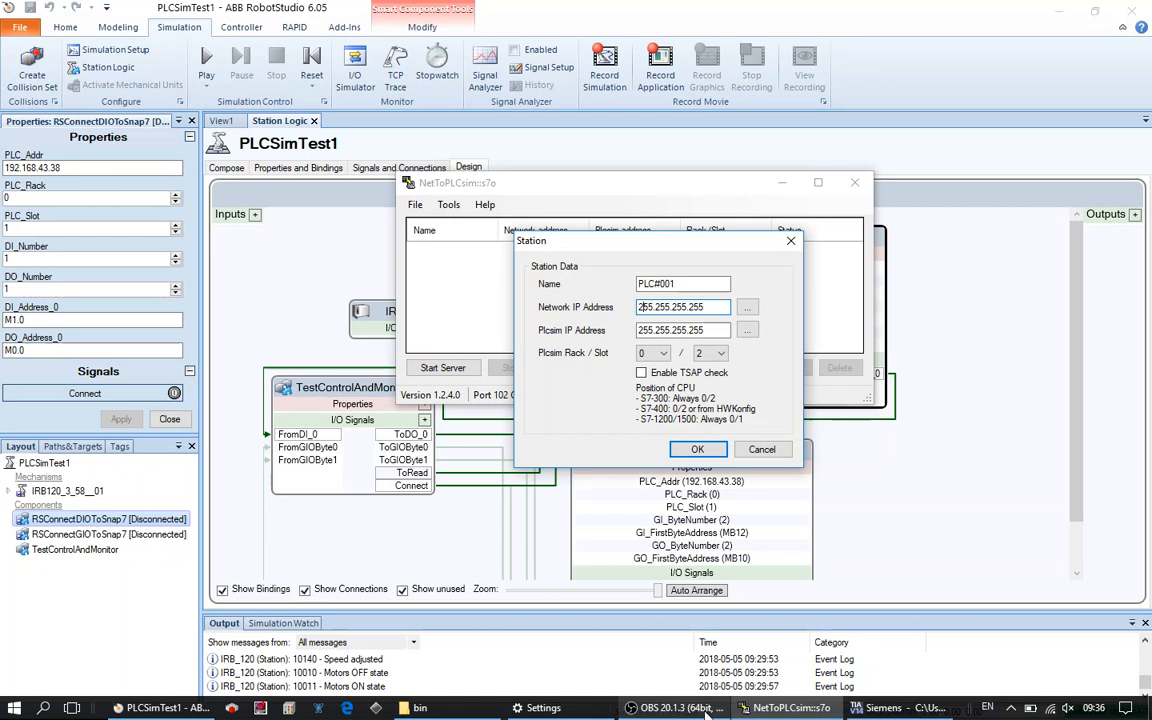
pyautogui.moveTo(771, 712)
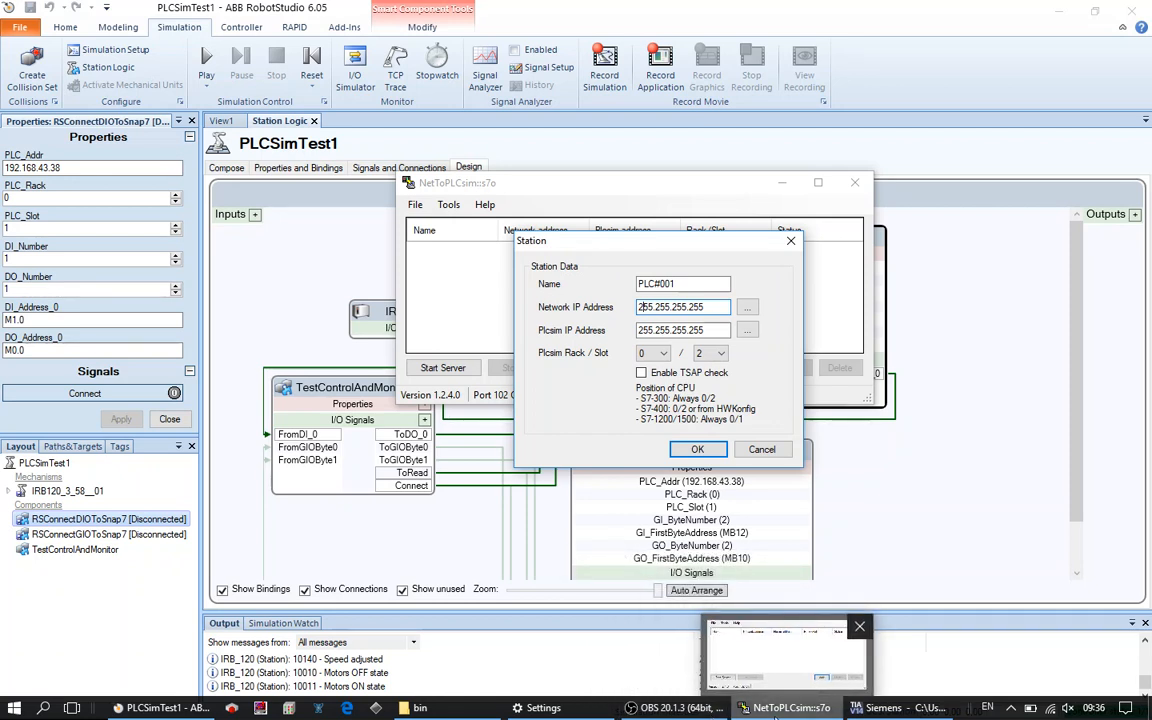
pyautogui.click(886, 710)
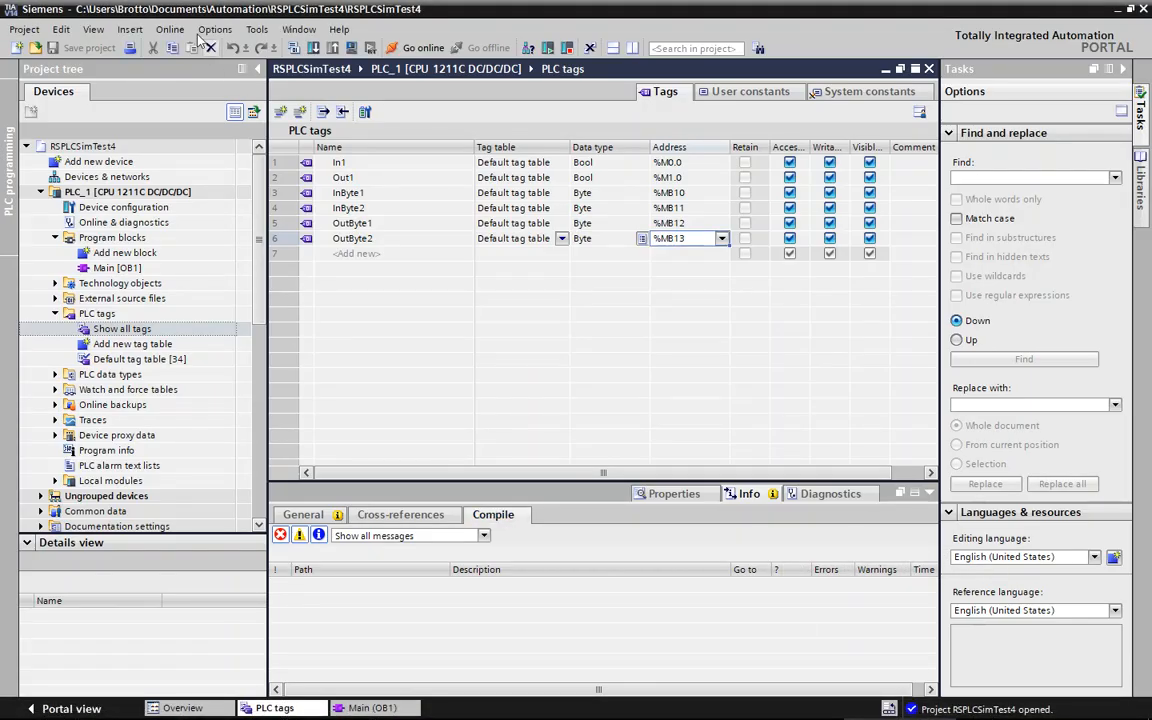
pyautogui.click(180, 32)
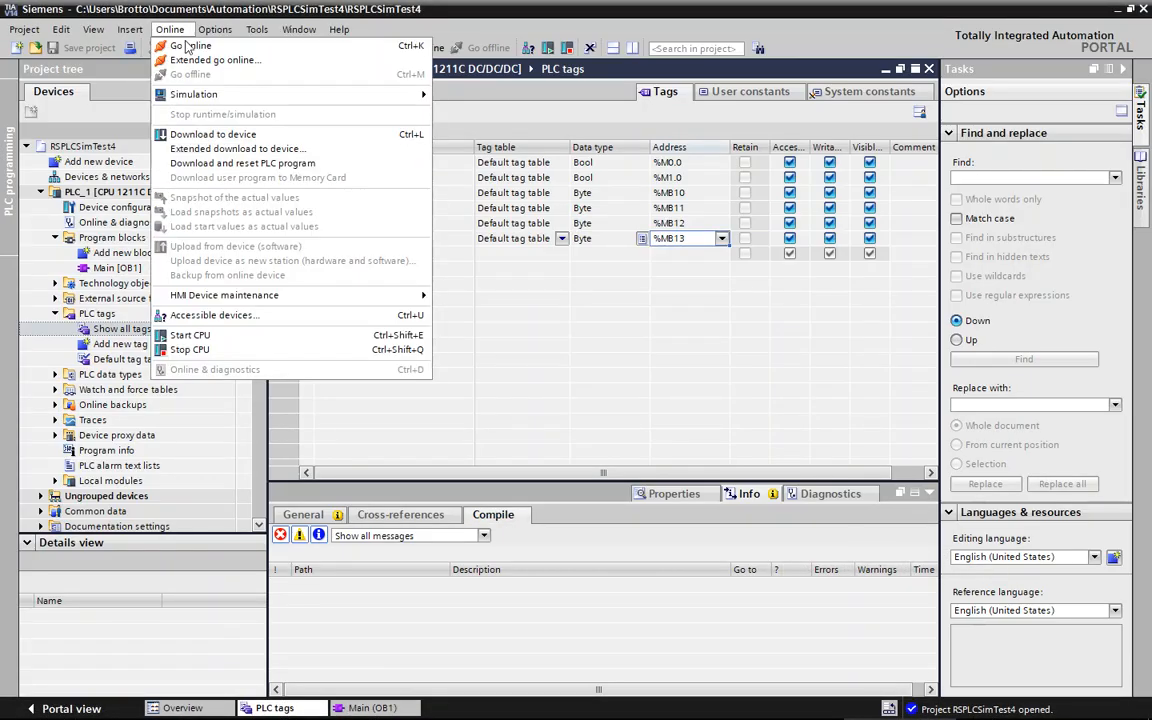
pyautogui.moveTo(405, 95)
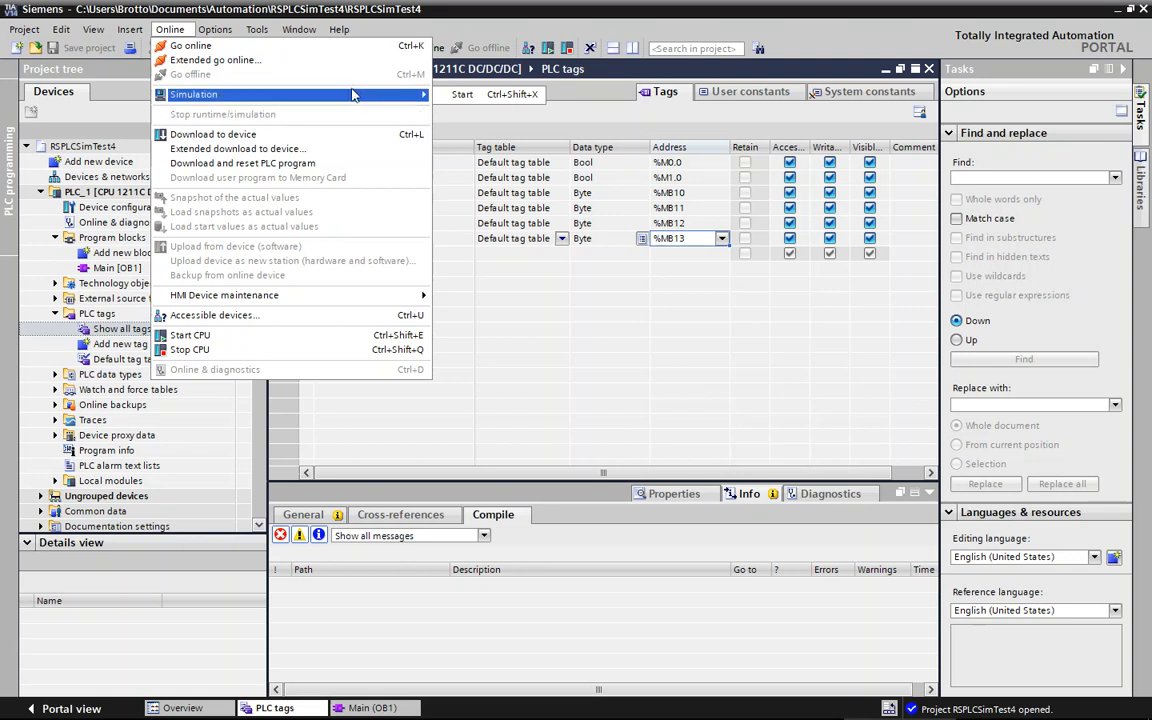
pyautogui.click(484, 95)
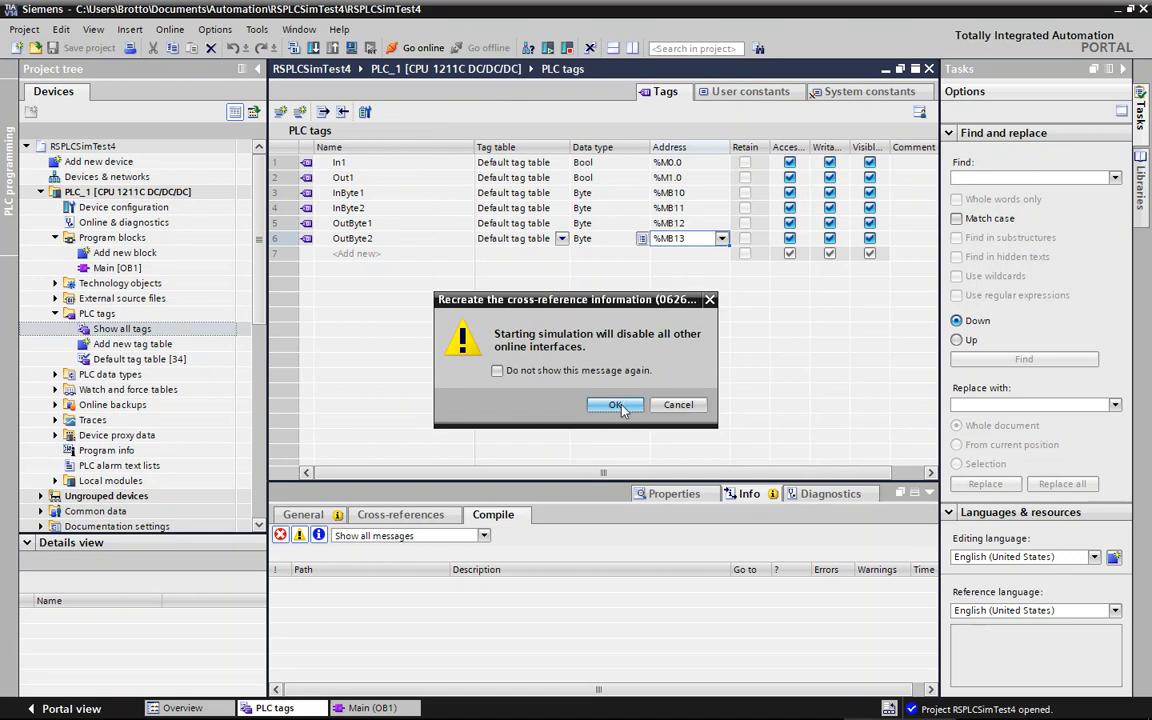
pyautogui.click(616, 405)
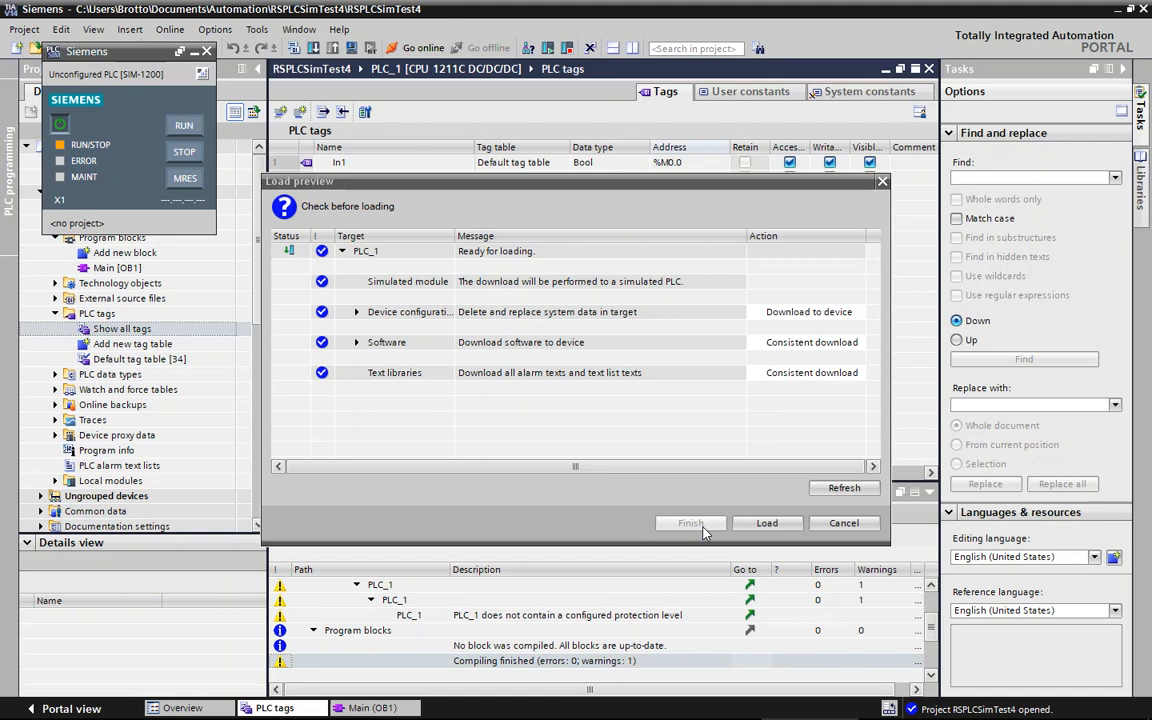
# Step: Load PLC_1 to the simulated PLC and finish with the Start all option enabled for its modules
pyautogui.click(769, 524)
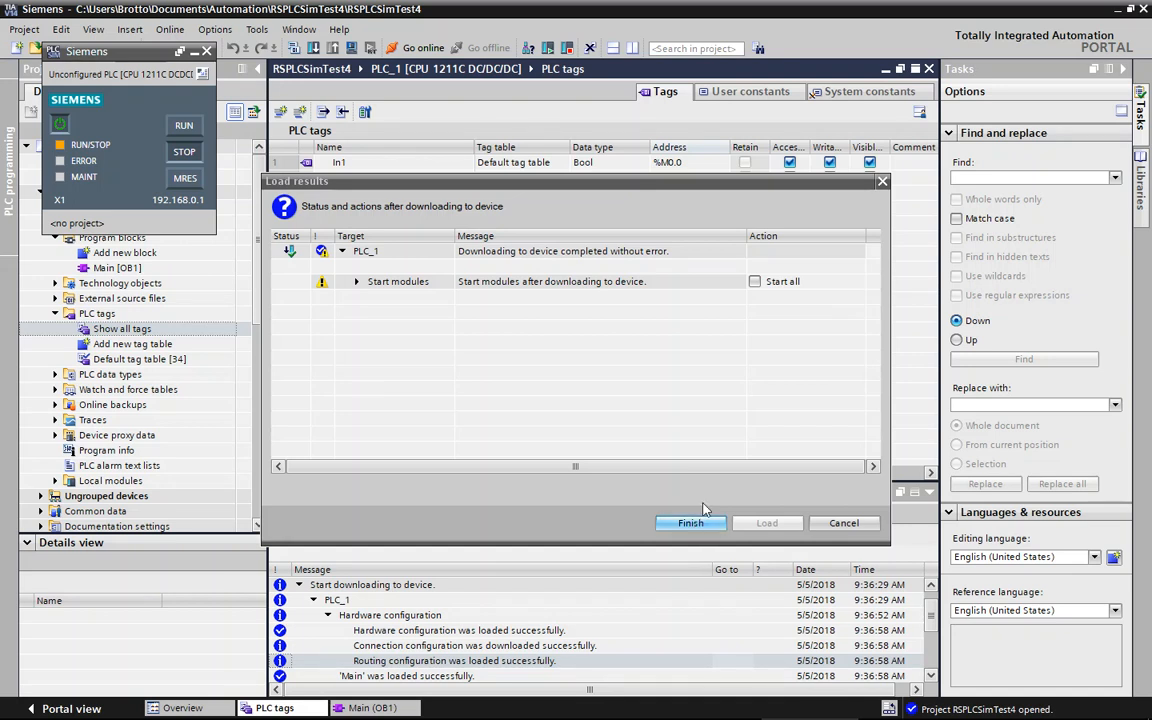
pyautogui.click(755, 281)
pyautogui.click(714, 520)
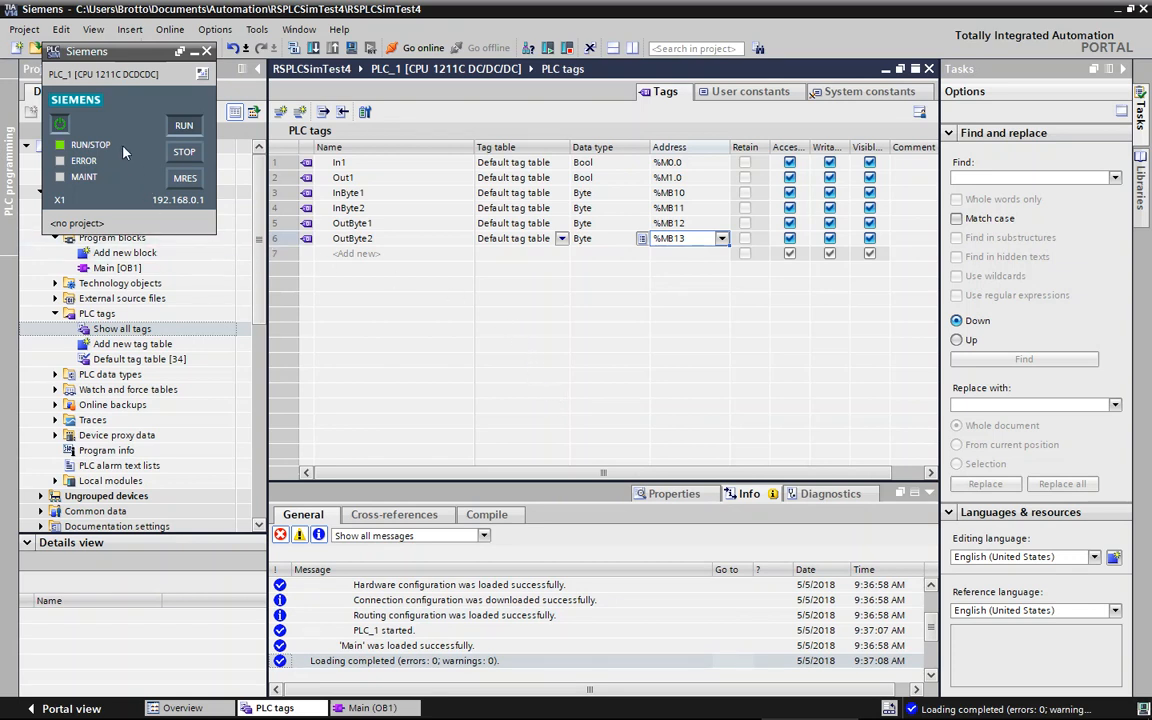
# Step: Minimize the PLCSIM and TIA Portal windows to return to the NetToPLCsim station dialog
pyautogui.moveTo(114, 57); pyautogui.dragTo(139, 249)
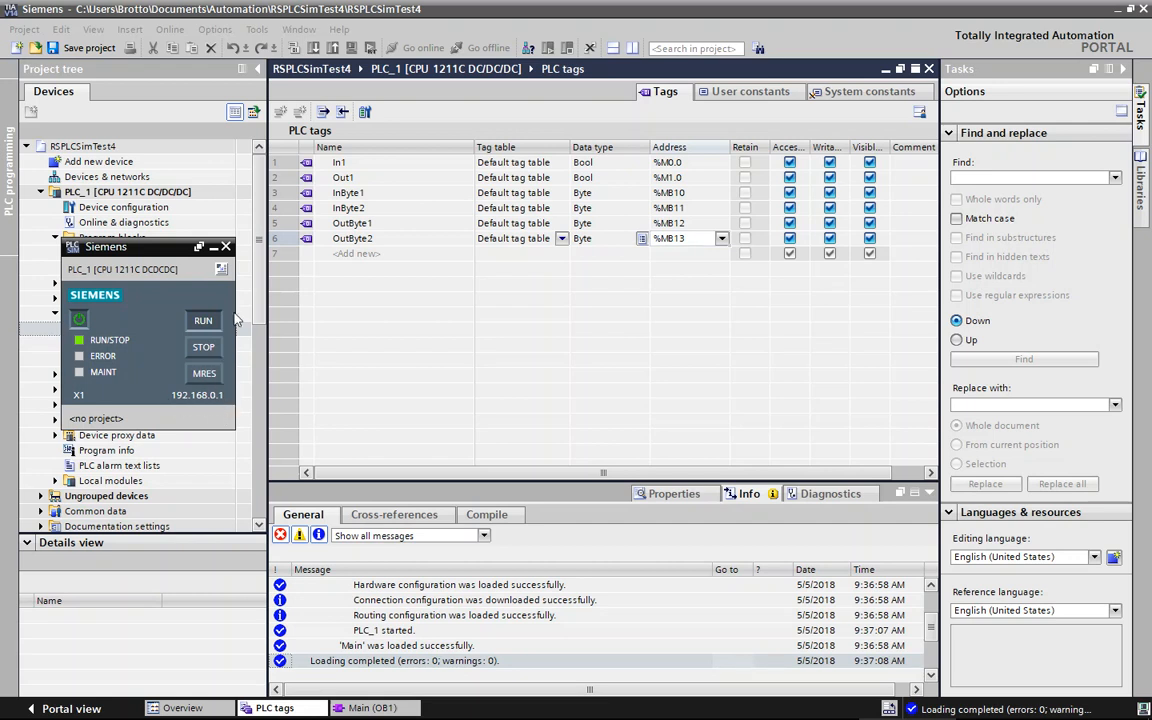
pyautogui.click(215, 248)
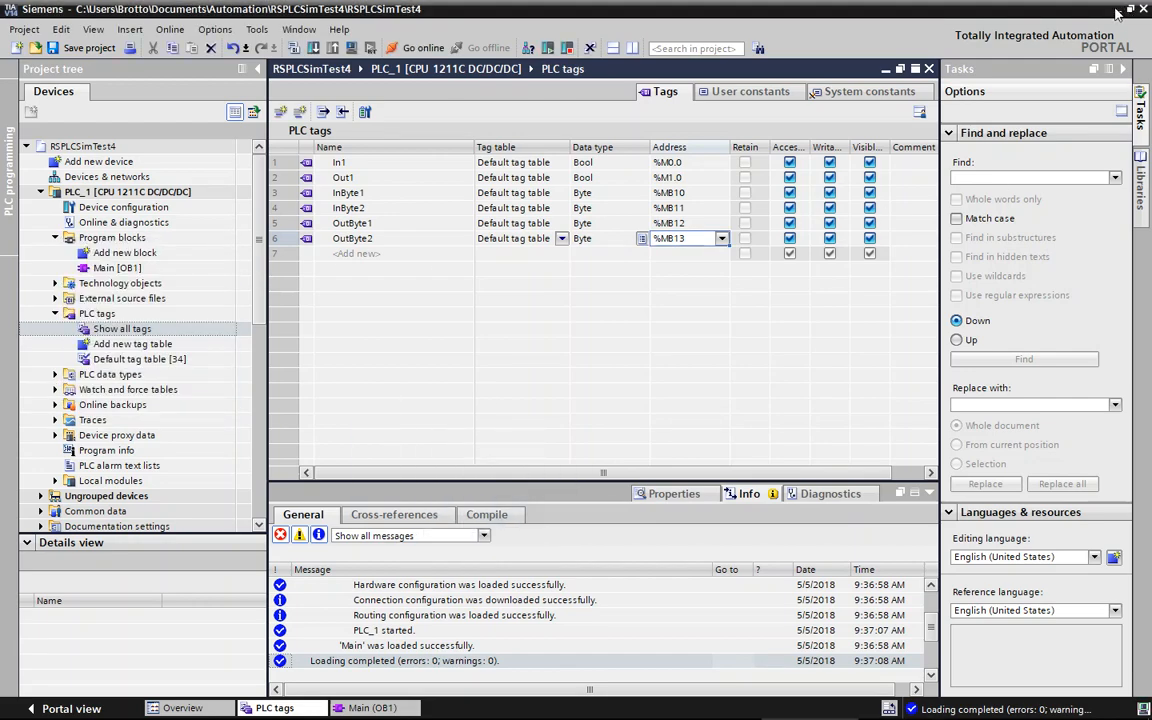
pyautogui.click(1117, 10)
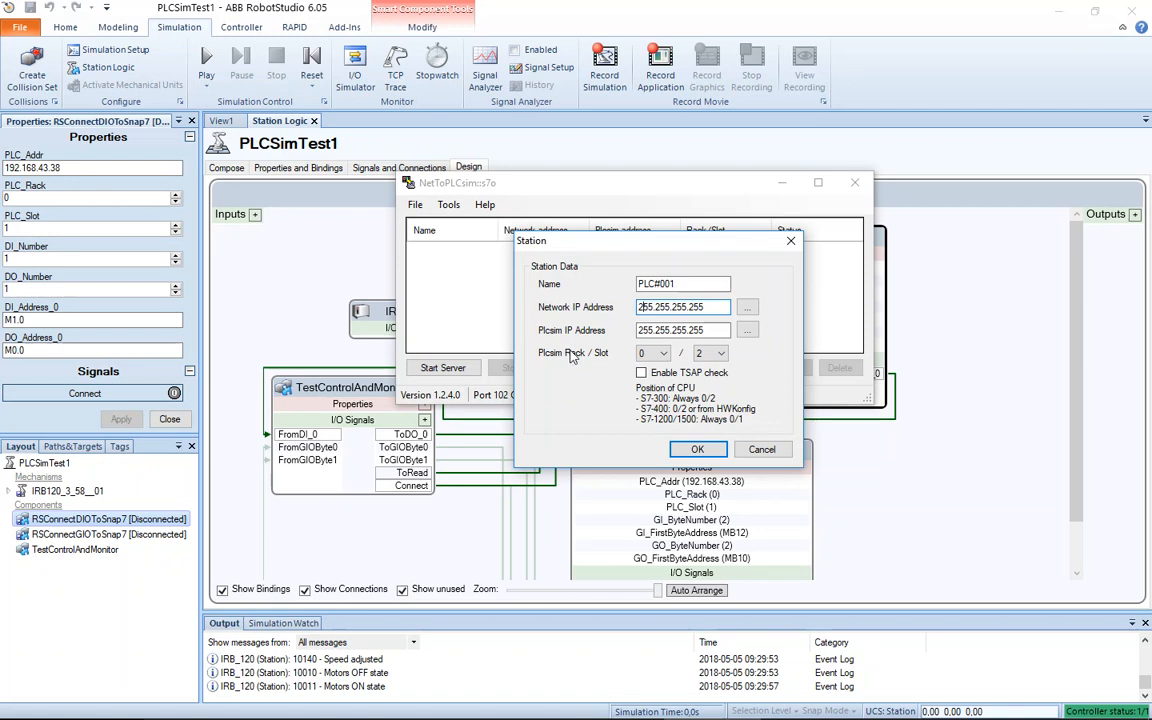
# Step: Recheck the available network IP addresses for the new station and close the list without choosing one
pyautogui.moveTo(497, 716)
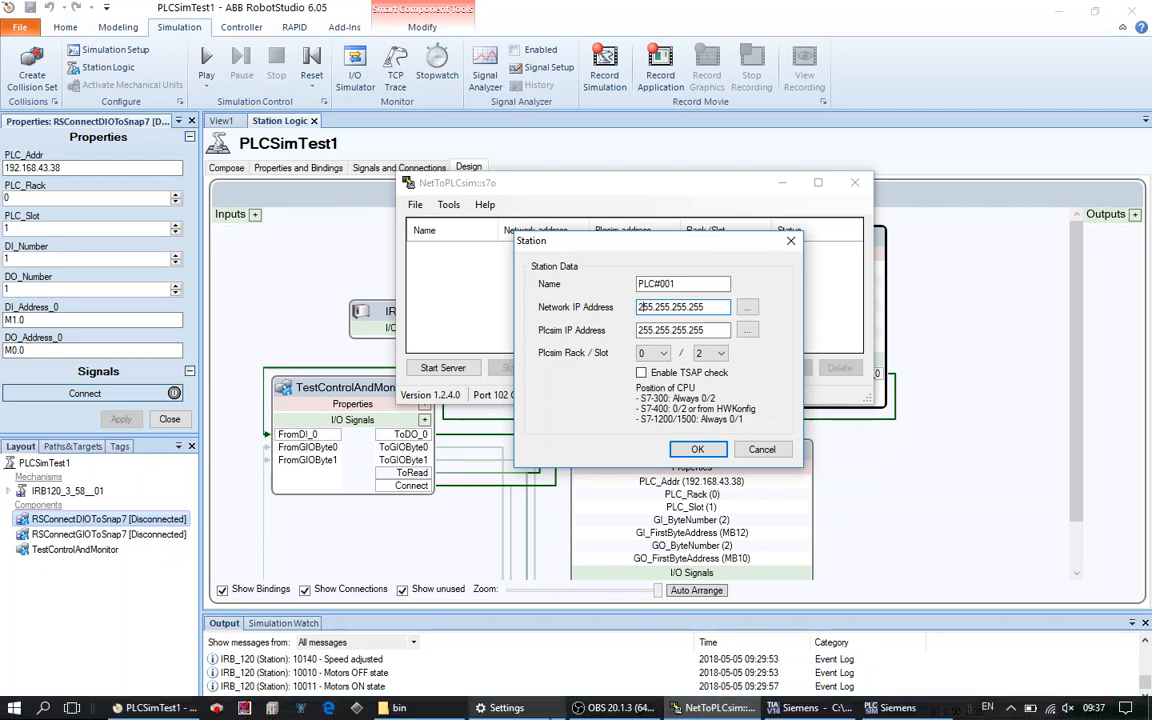
pyautogui.moveTo(597, 709)
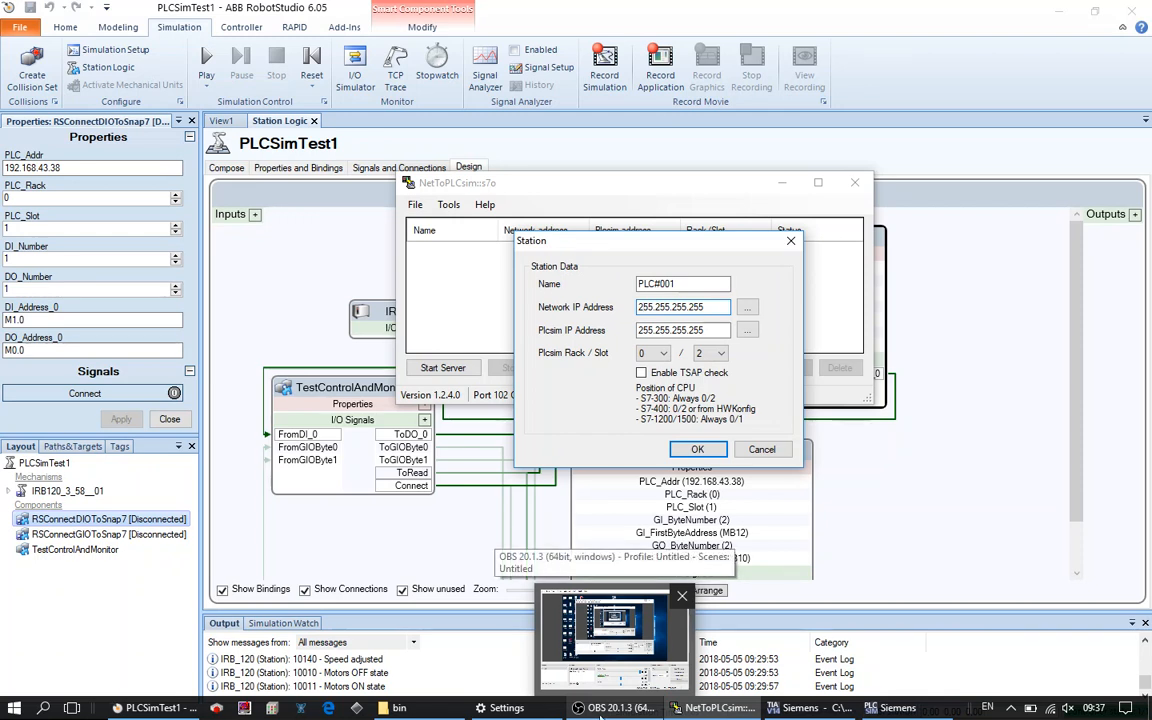
pyautogui.click(748, 308)
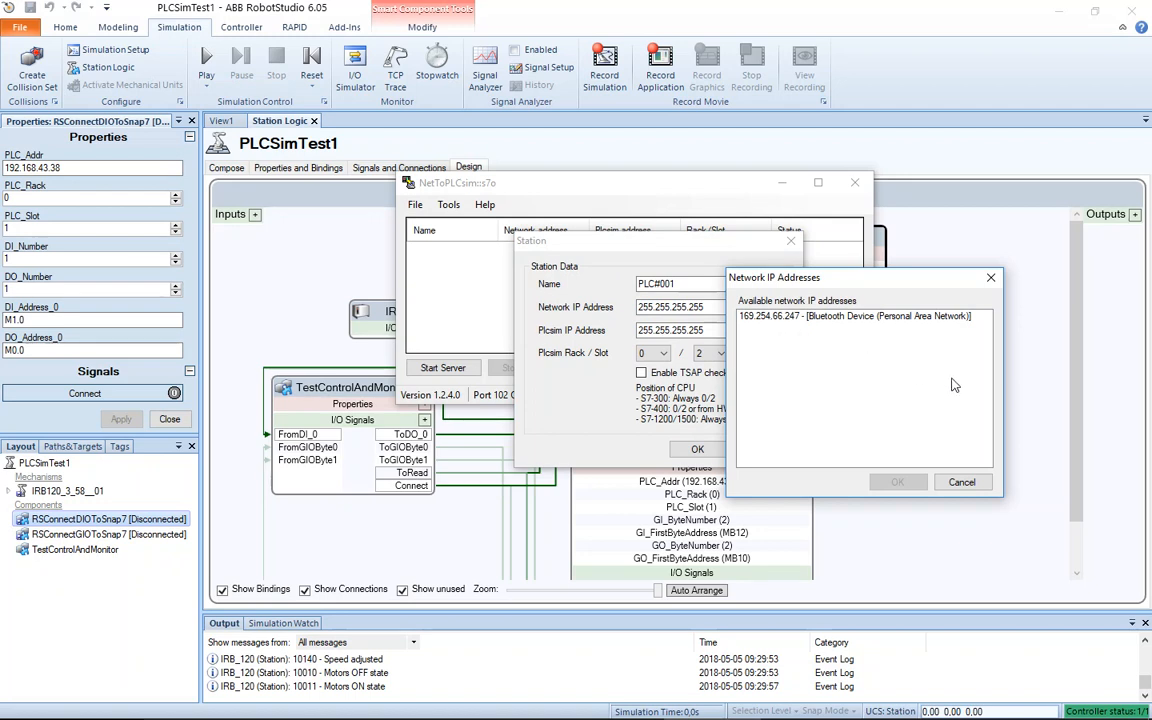
pyautogui.moveTo(829, 285); pyautogui.dragTo(917, 247)
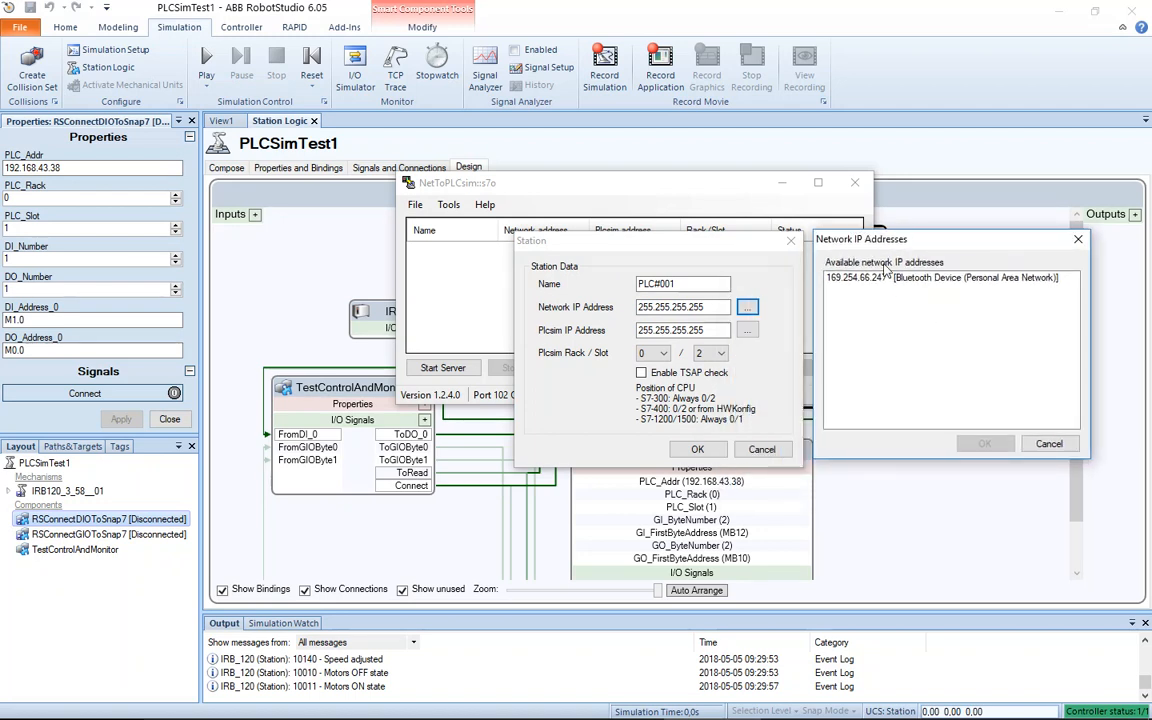
pyautogui.click(1049, 444)
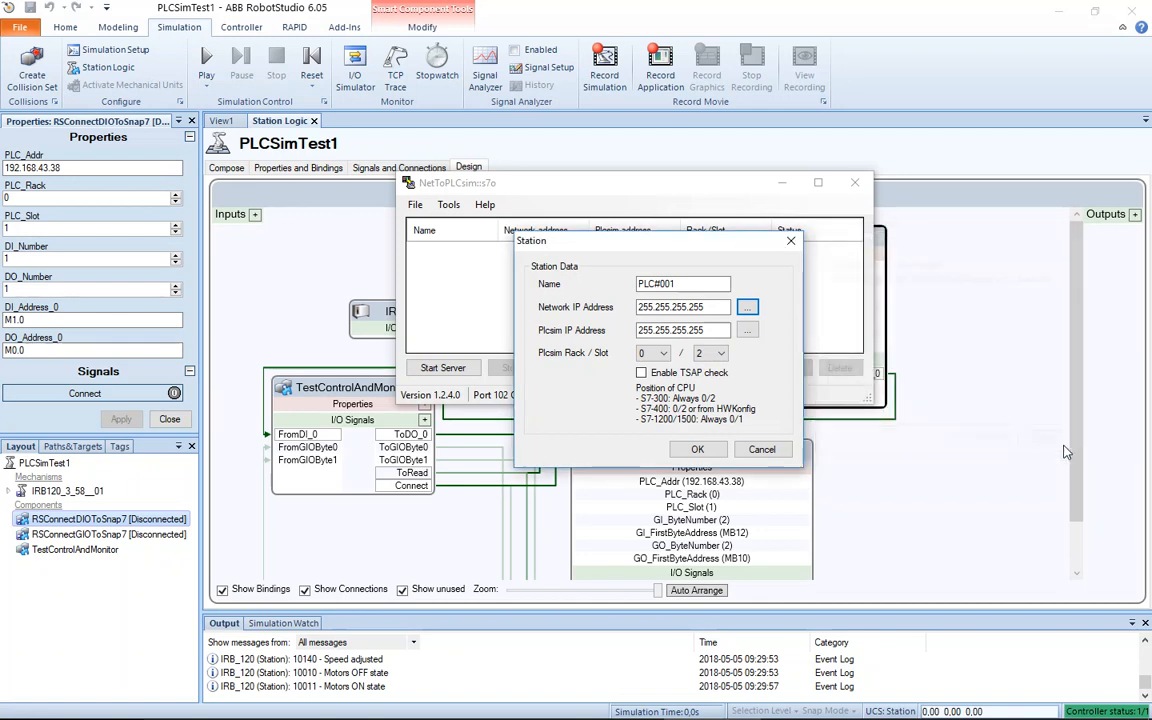
# Step: Open the Windows network settings and show the computer's network adapters
pyautogui.moveTo(1086, 716)
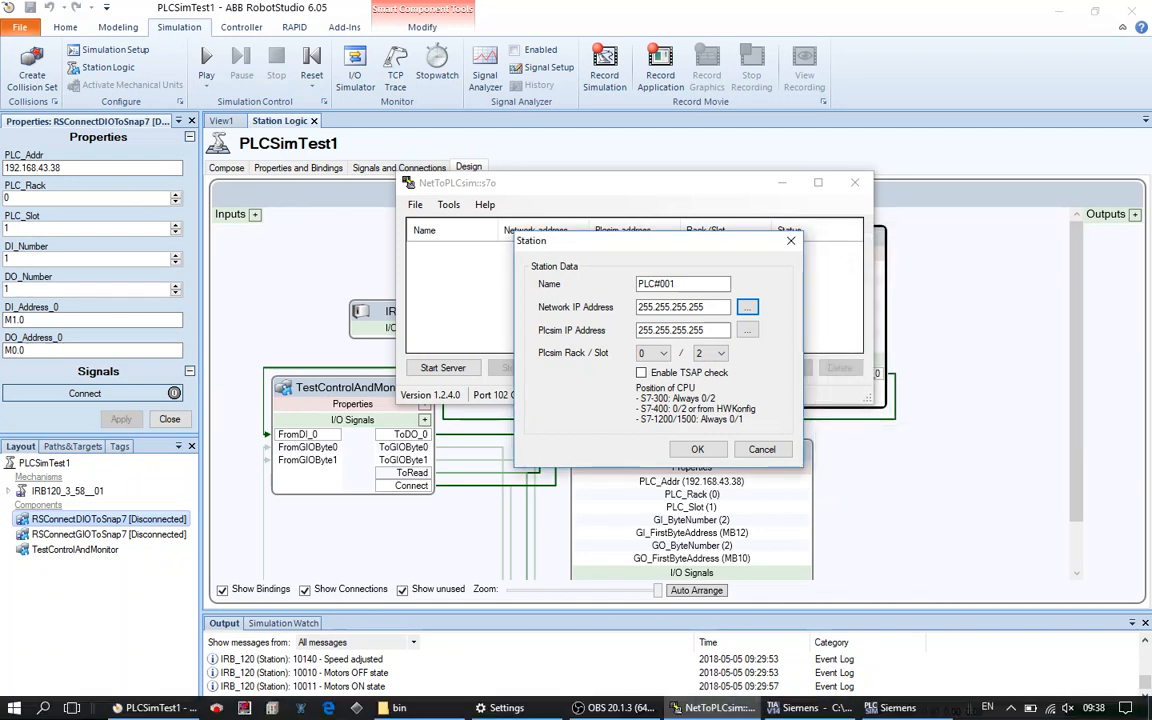
pyautogui.click(1052, 708)
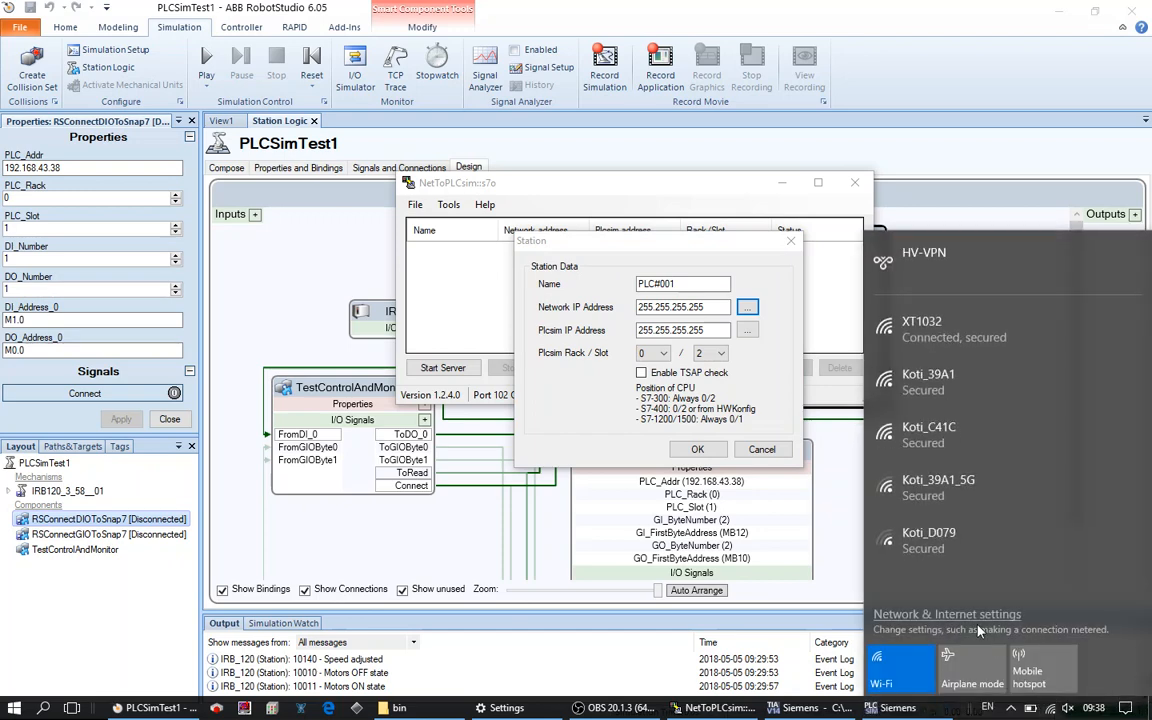
pyautogui.click(920, 616)
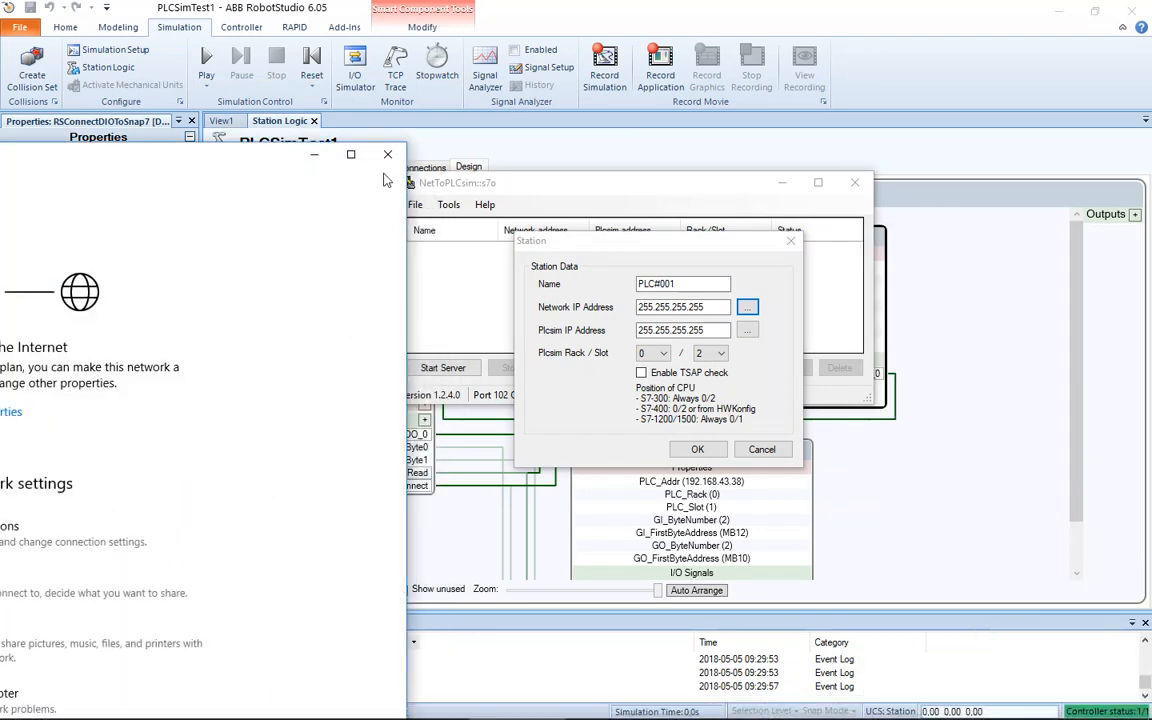
pyautogui.moveTo(200, 172); pyautogui.dragTo(869, 64)
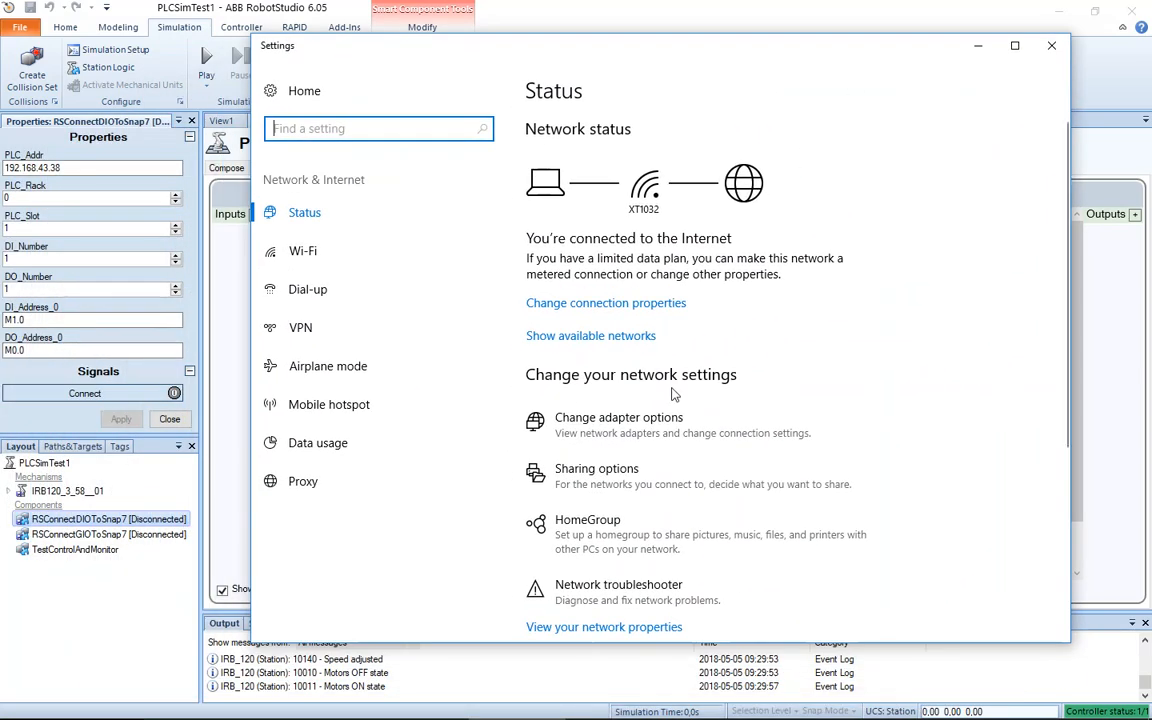
pyautogui.click(640, 425)
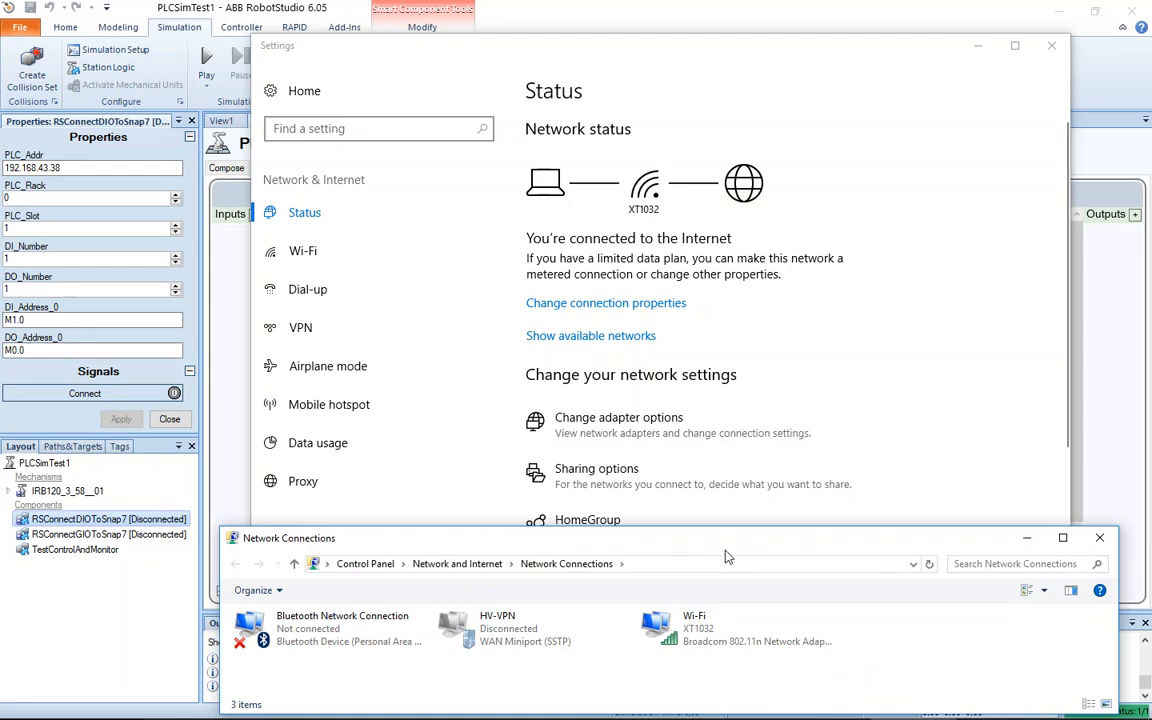
pyautogui.moveTo(667, 606); pyautogui.dragTo(667, 216)
# Step: Check the Wi-Fi adapter's IPv4 address in its connection details and close the status, details and Network Connections windows
pyautogui.rightClick(718, 316)
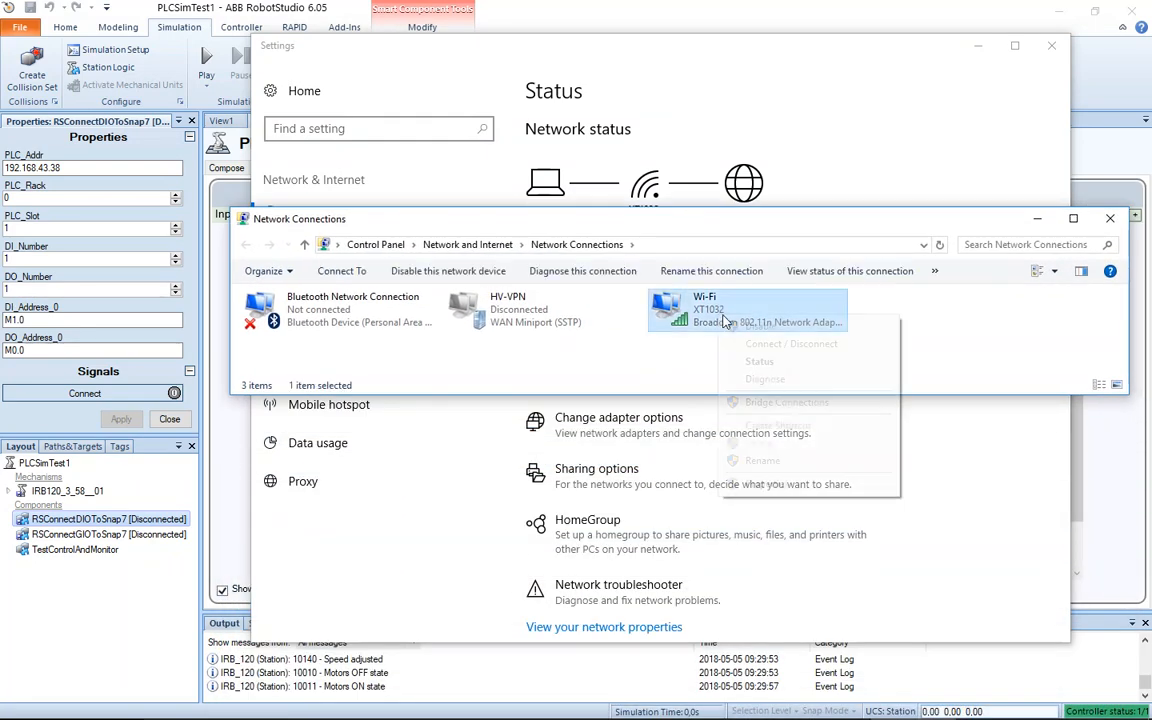
pyautogui.click(762, 361)
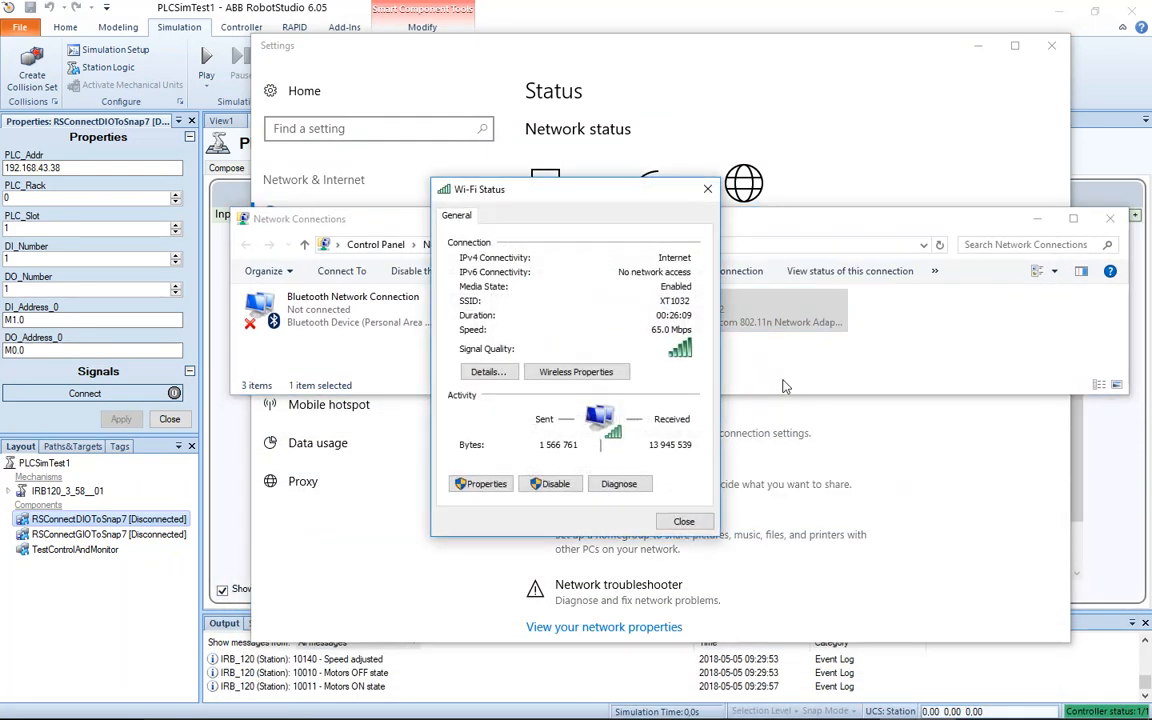
pyautogui.click(487, 372)
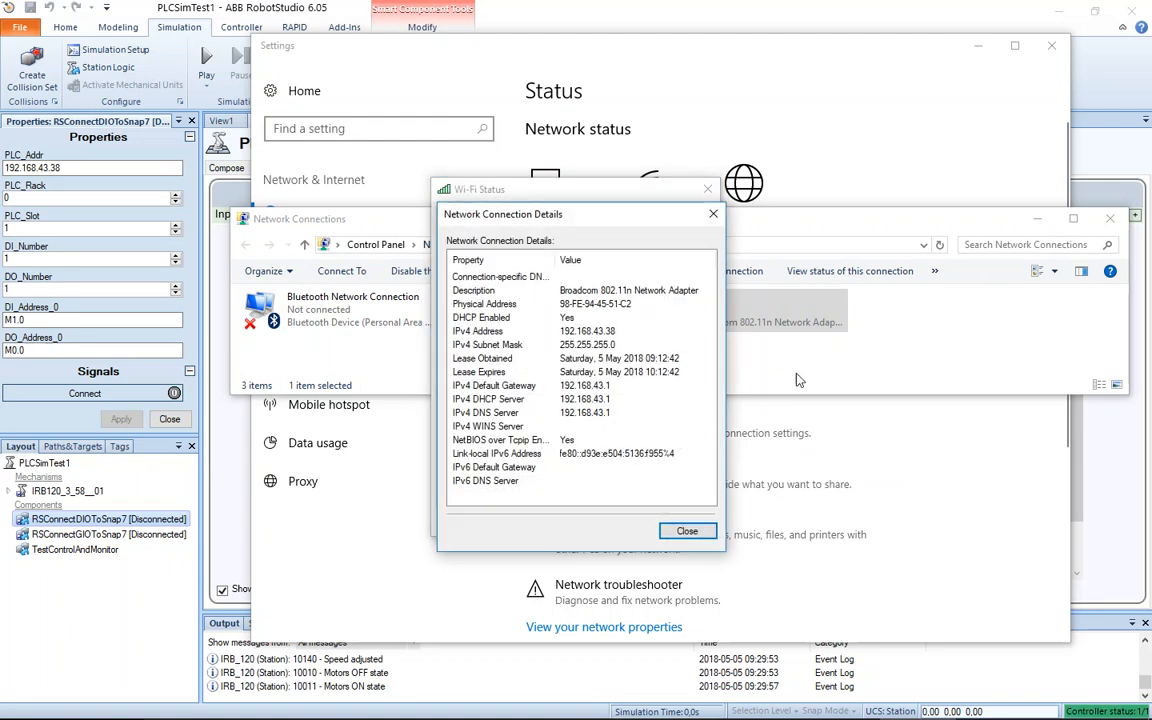
pyautogui.click(616, 333)
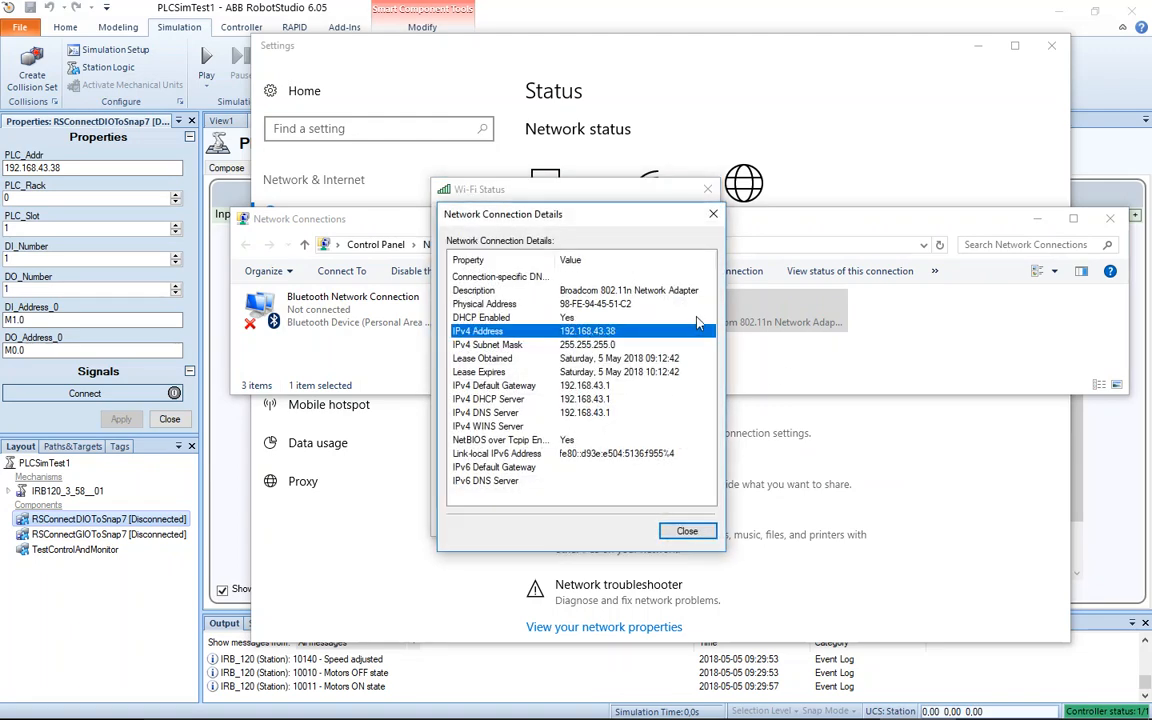
pyautogui.moveTo(637, 224); pyautogui.dragTo(933, 198)
pyautogui.click(1009, 188)
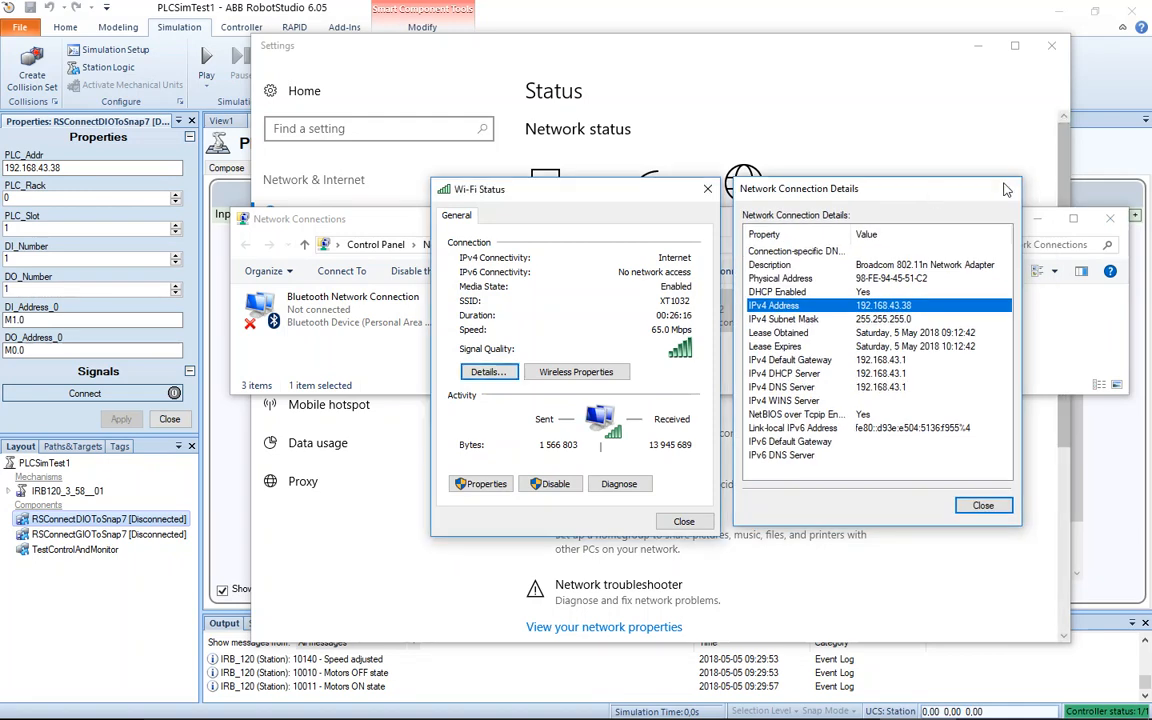
pyautogui.click(707, 189)
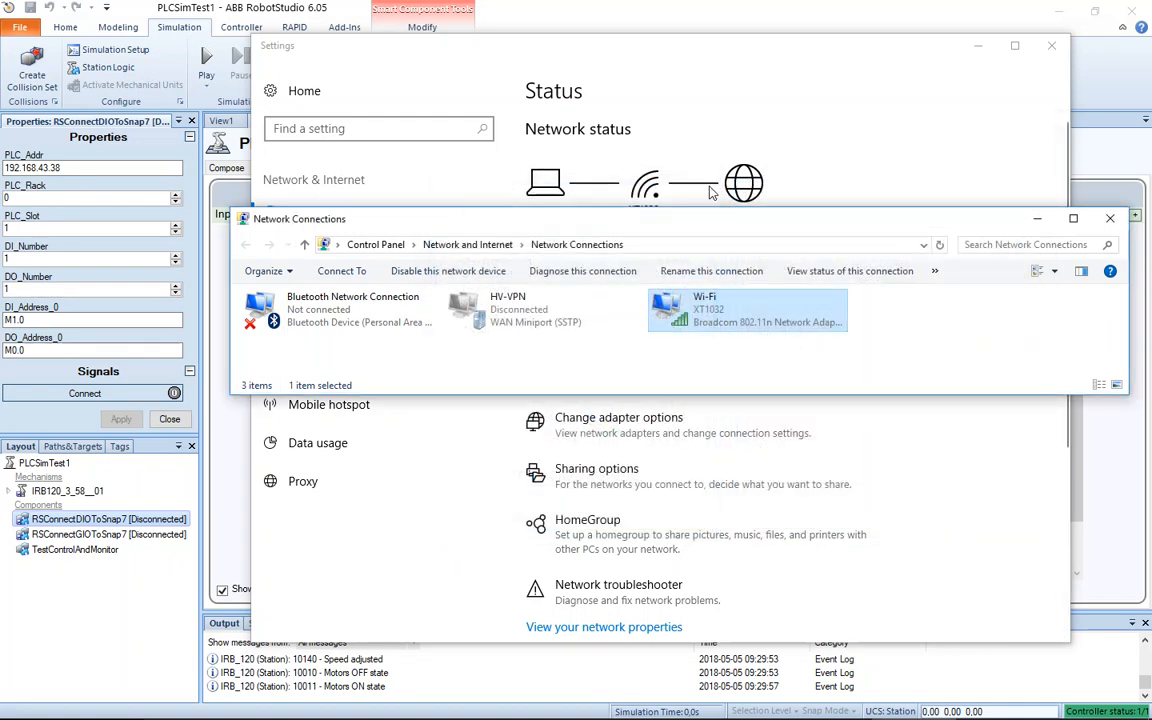
pyautogui.click(1110, 219)
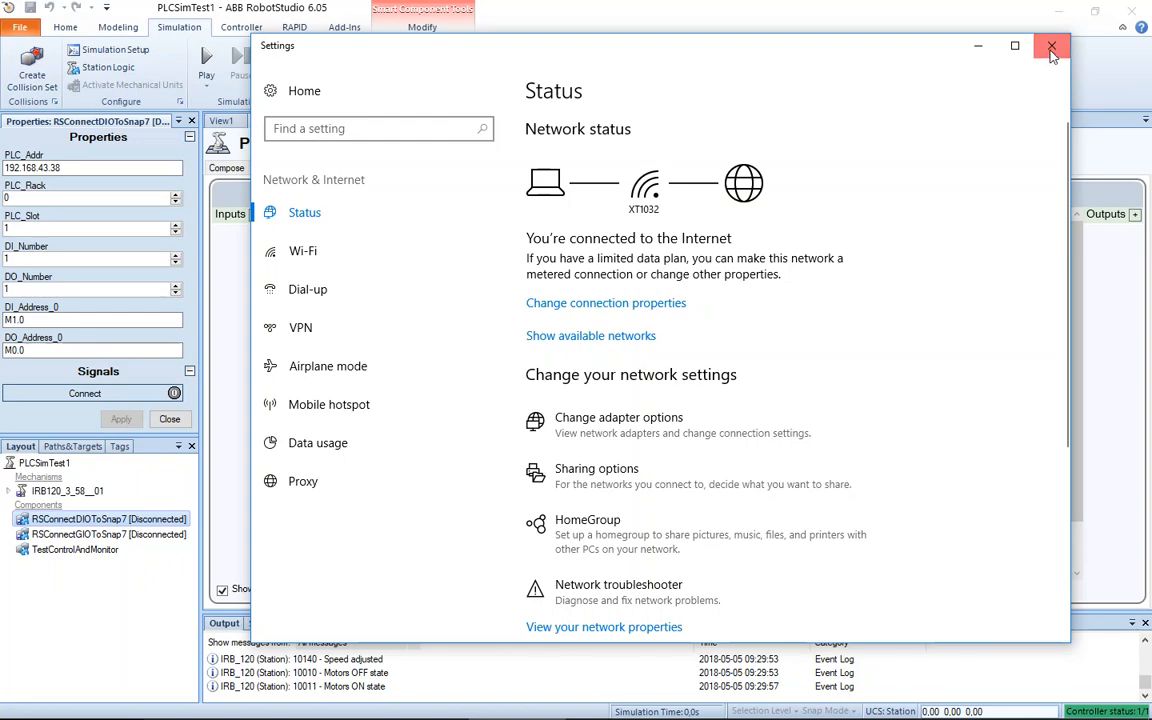
# Step: Close the Windows Settings window and set the new station's Network IP Address to 192.168.43.38
pyautogui.click(1051, 48)
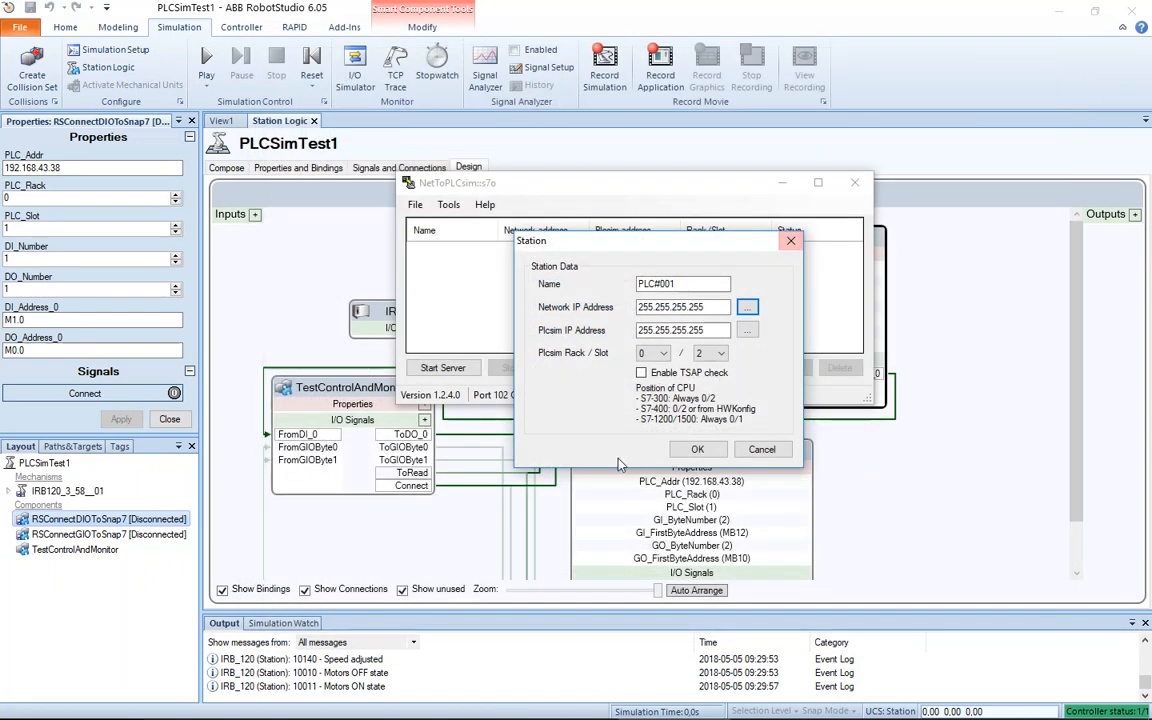
pyautogui.doubleClick(652, 307)
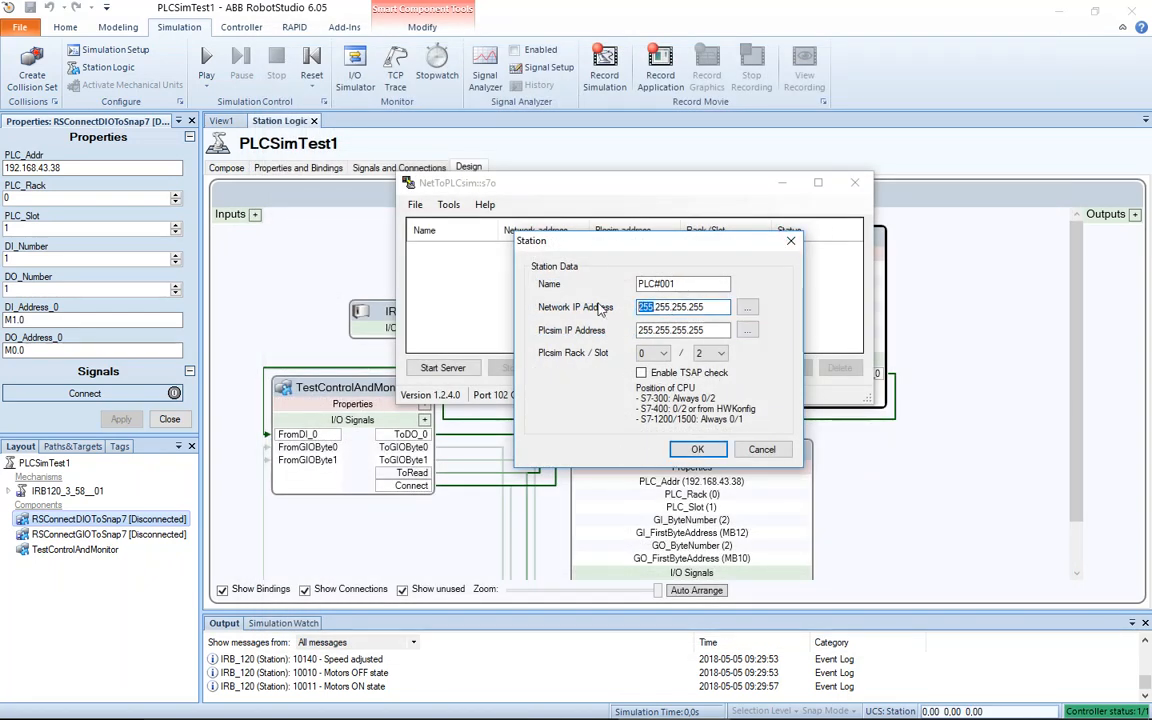
pyautogui.write('192')
pyautogui.doubleClick(665, 307)
pyautogui.write('168')
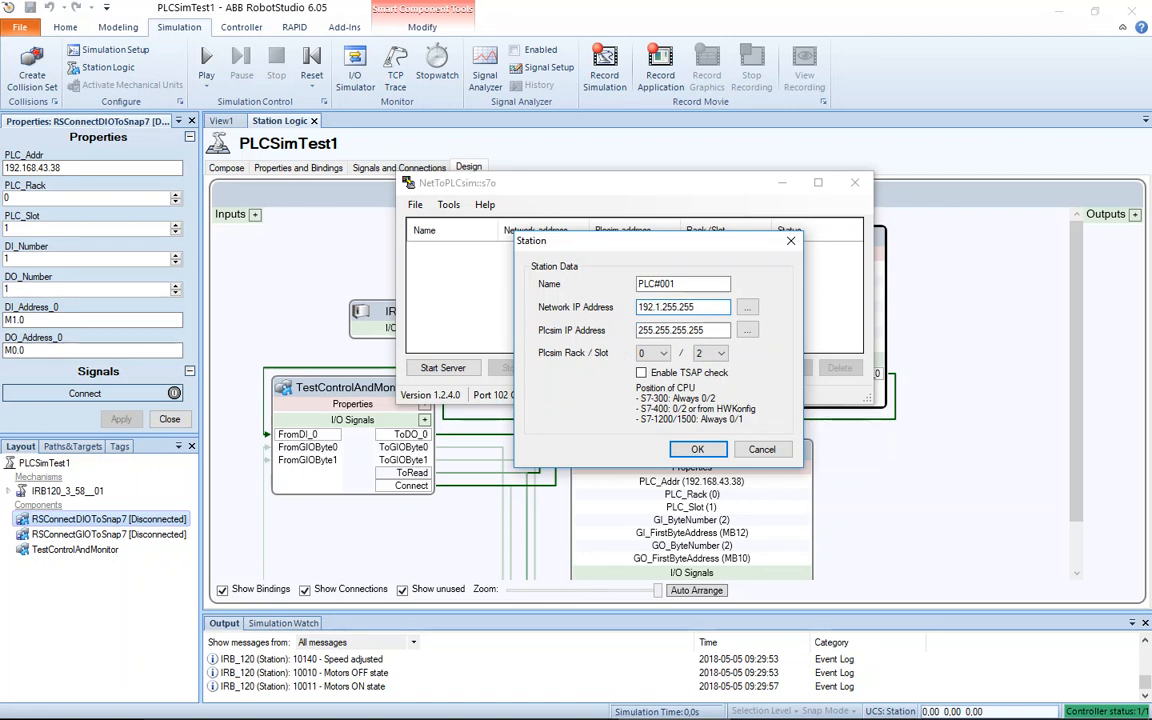
pyautogui.click(687, 307)
pyautogui.press('BackSpace')
pyautogui.press('BackSpace')
pyautogui.press('BackSpace')
pyautogui.click(723, 332)
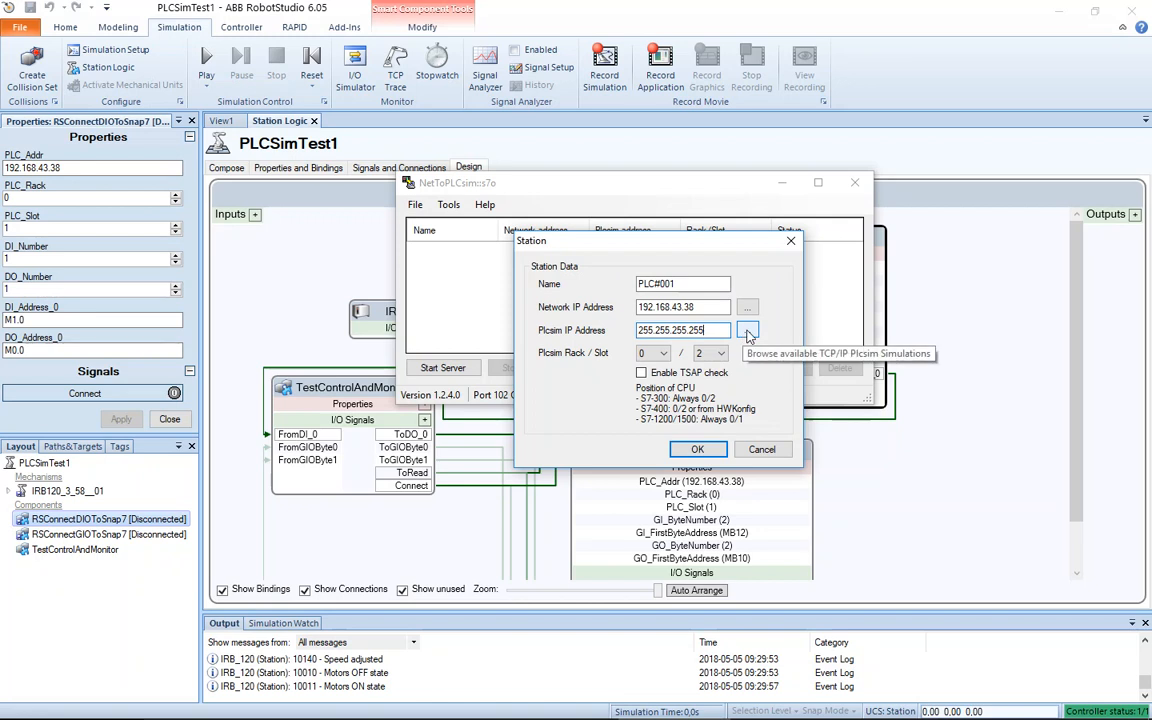
pyautogui.click(749, 337)
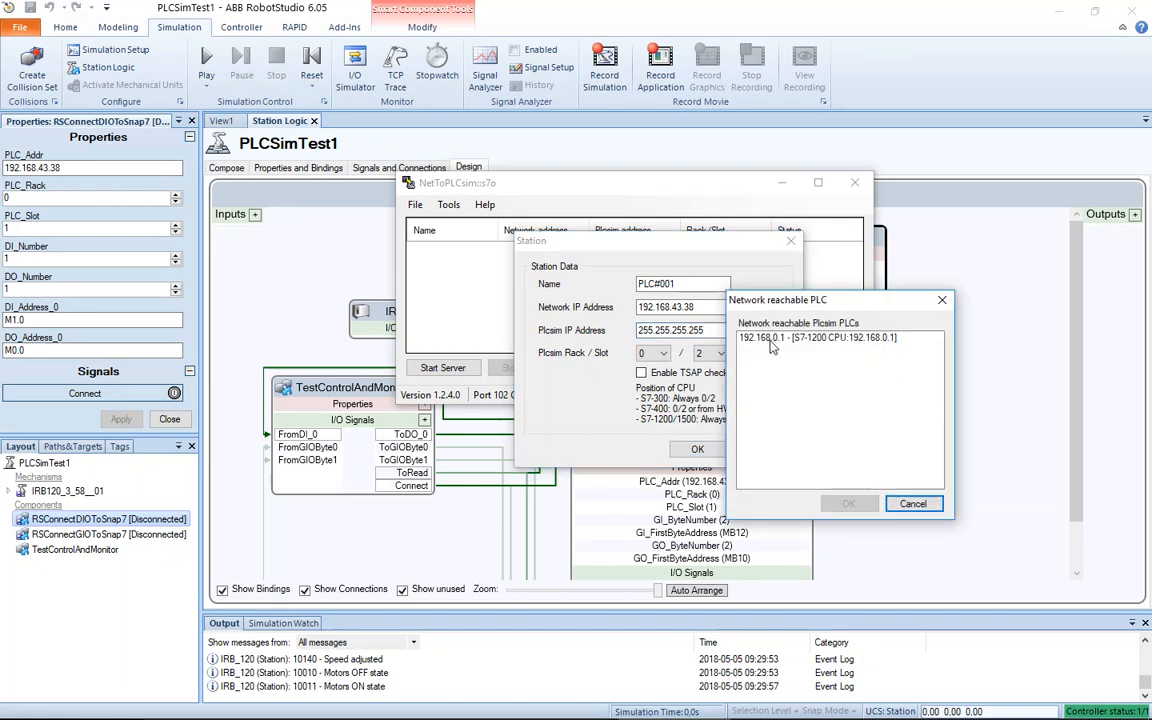
pyautogui.click(765, 338)
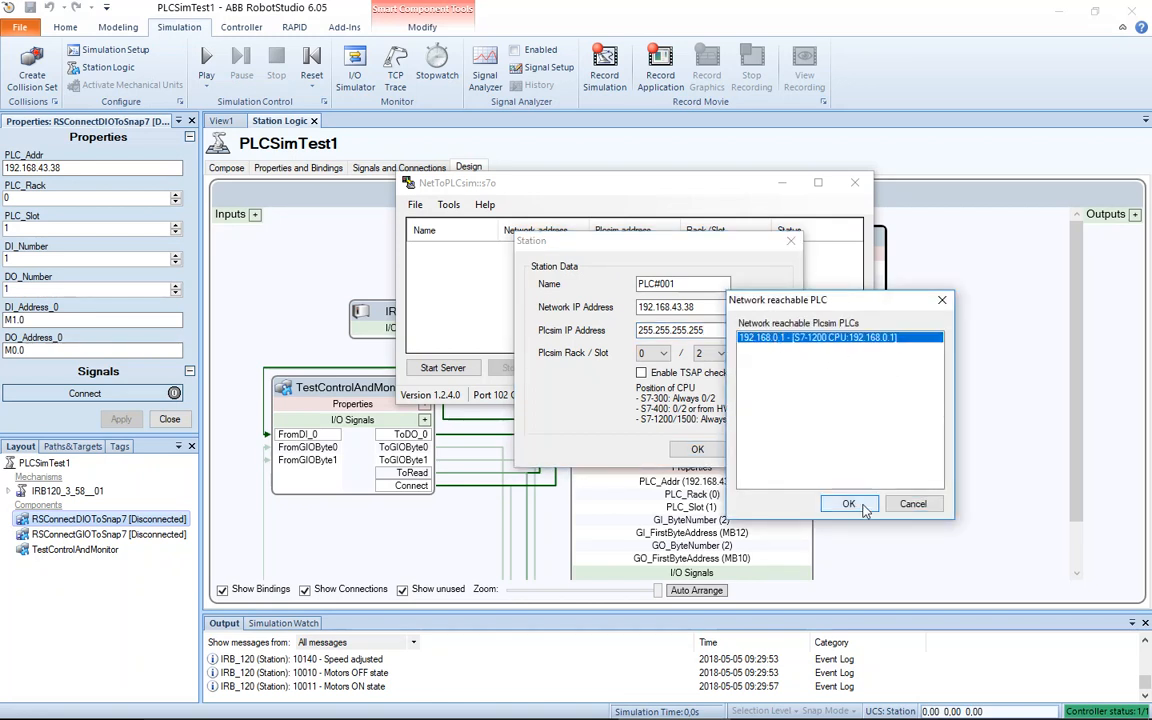
pyautogui.moveTo(780, 298); pyautogui.dragTo(838, 276)
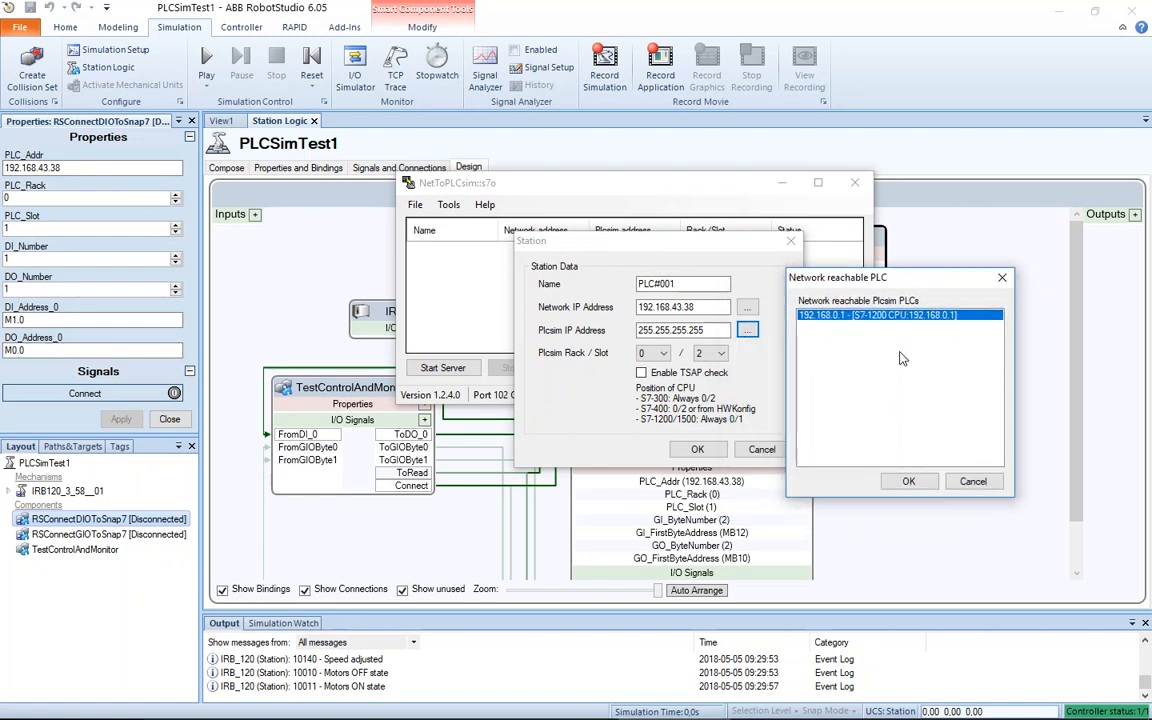
pyautogui.click(973, 481)
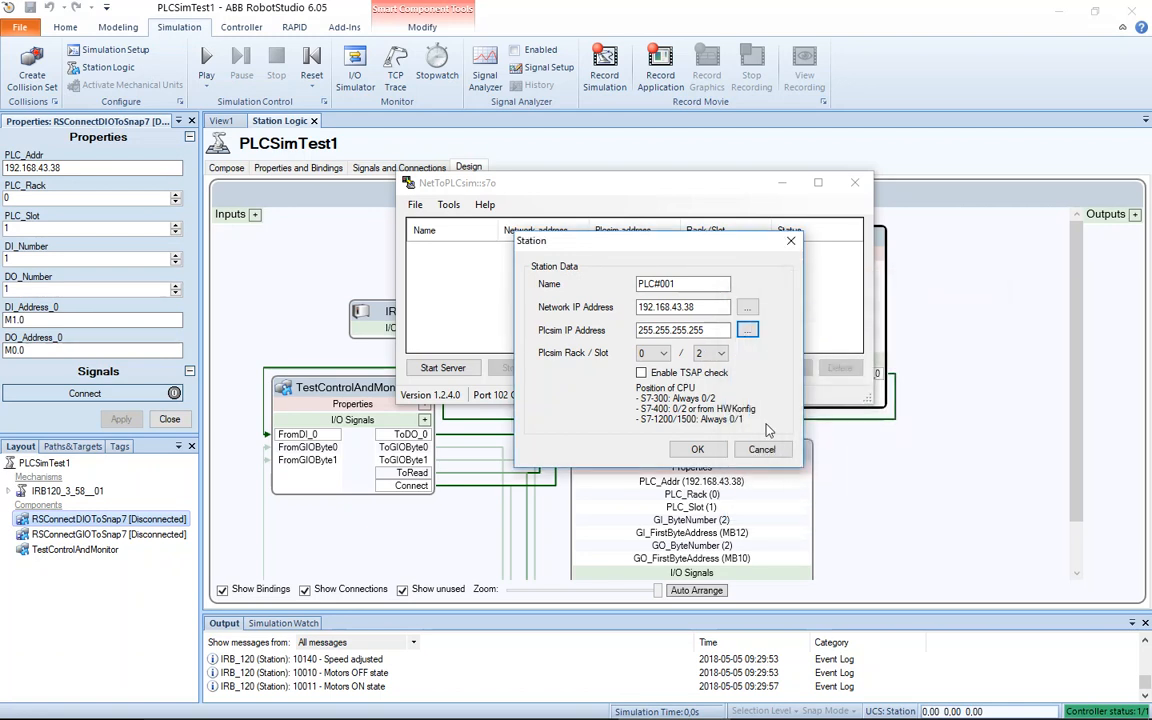
# Step: Set station PLC#001 to Plcsim slot 1, choose the reachable S7-1200 at 192.168.0.1 as its Plcsim IP address, and save the station
pyautogui.click(711, 353)
pyautogui.click(708, 379)
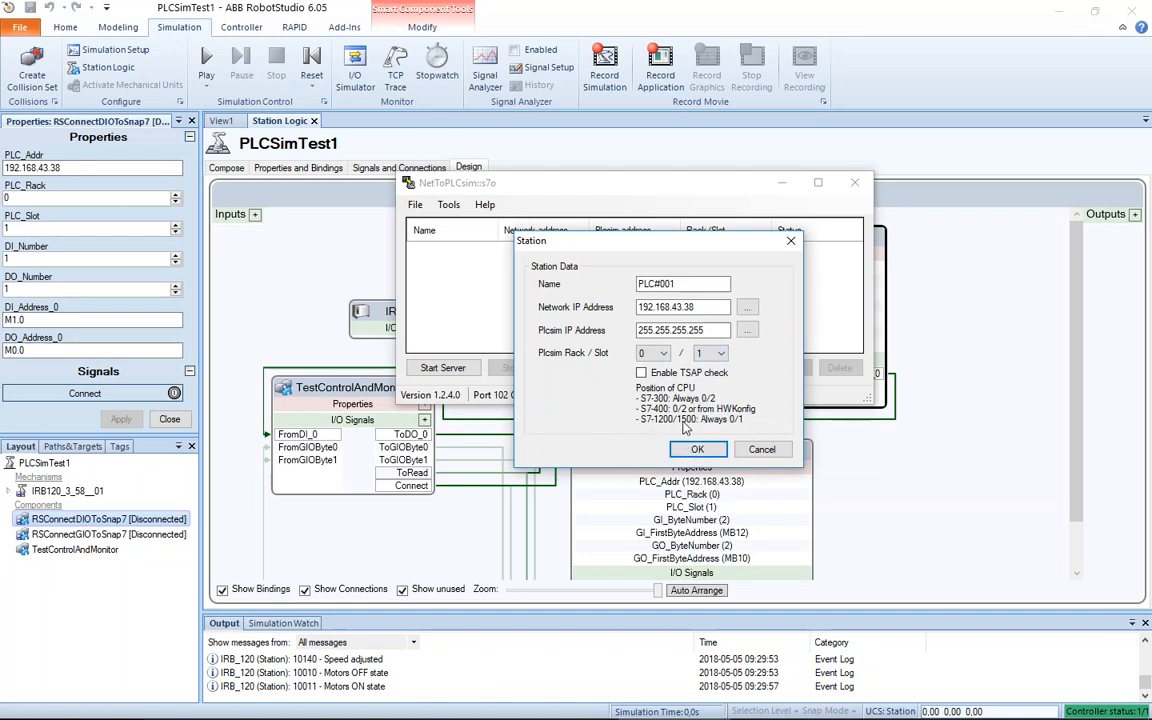
pyautogui.click(747, 330)
pyautogui.click(760, 337)
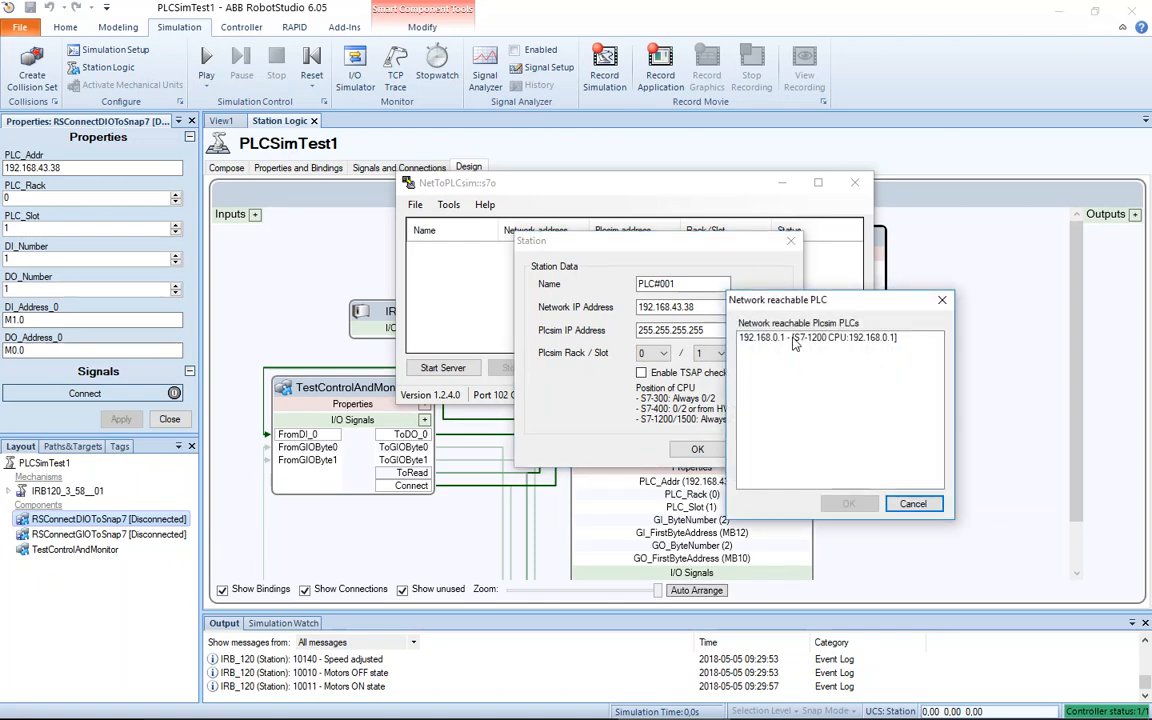
pyautogui.click(849, 505)
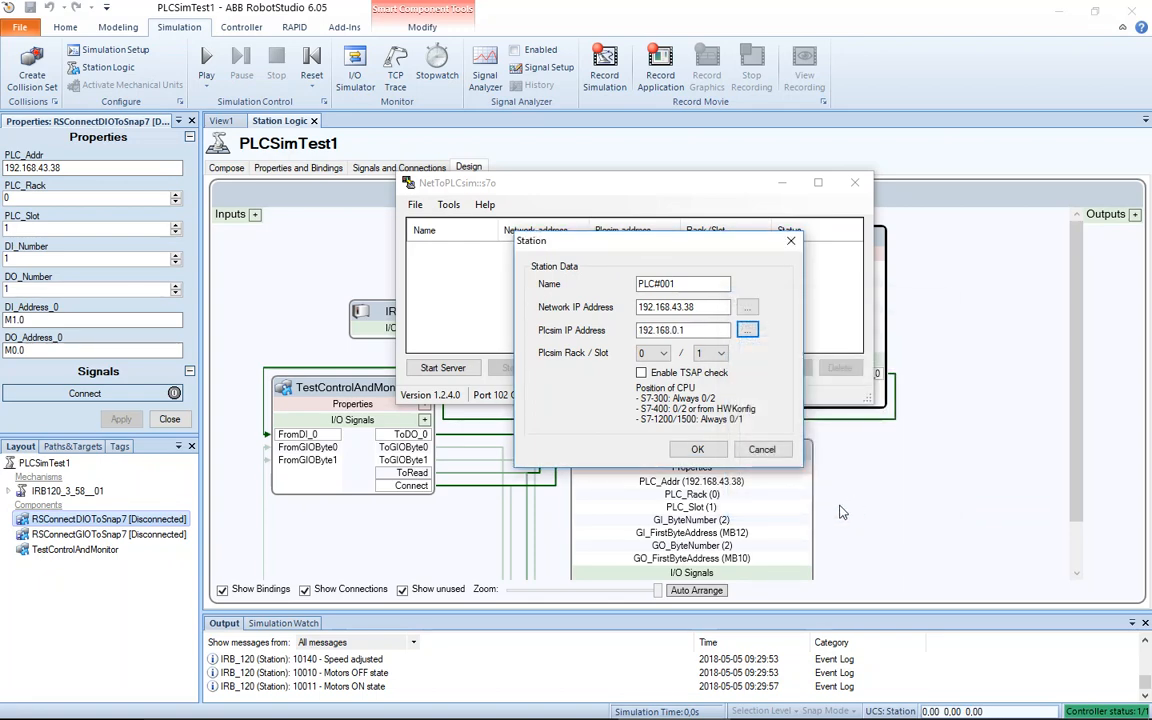
pyautogui.click(697, 449)
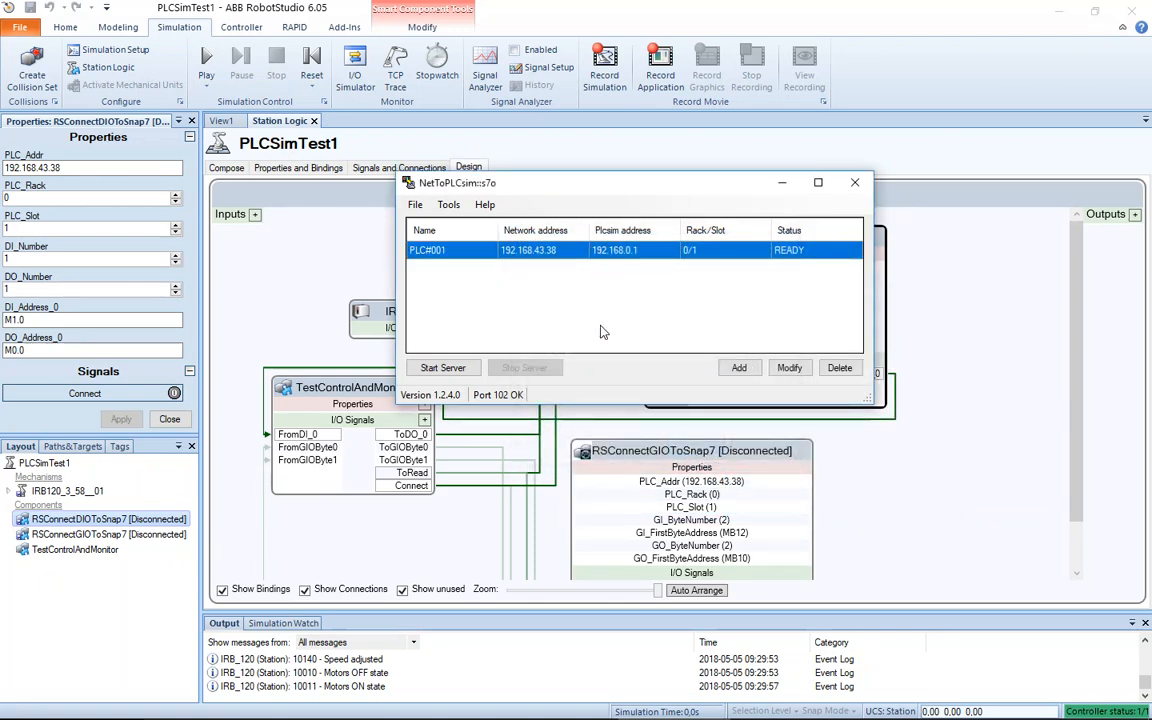
# Step: Start the NetToPLCsim server, check the monitoring of station PLC#001, and return to RobotStudio
pyautogui.click(447, 368)
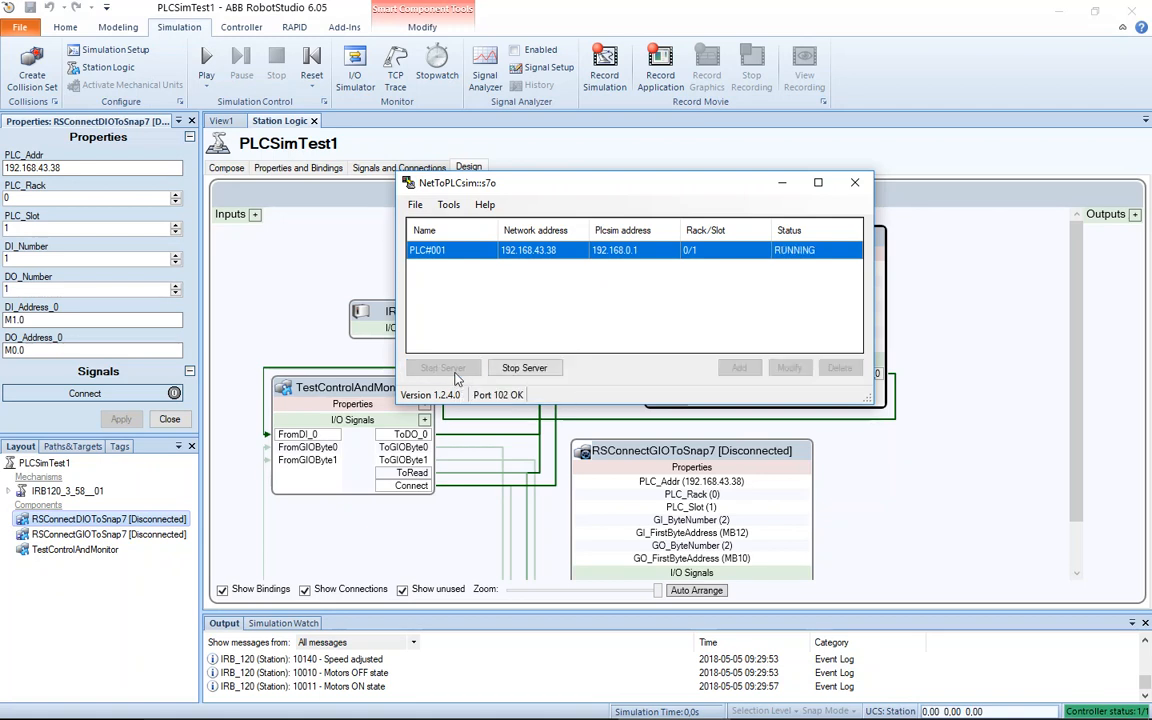
pyautogui.rightClick(648, 258)
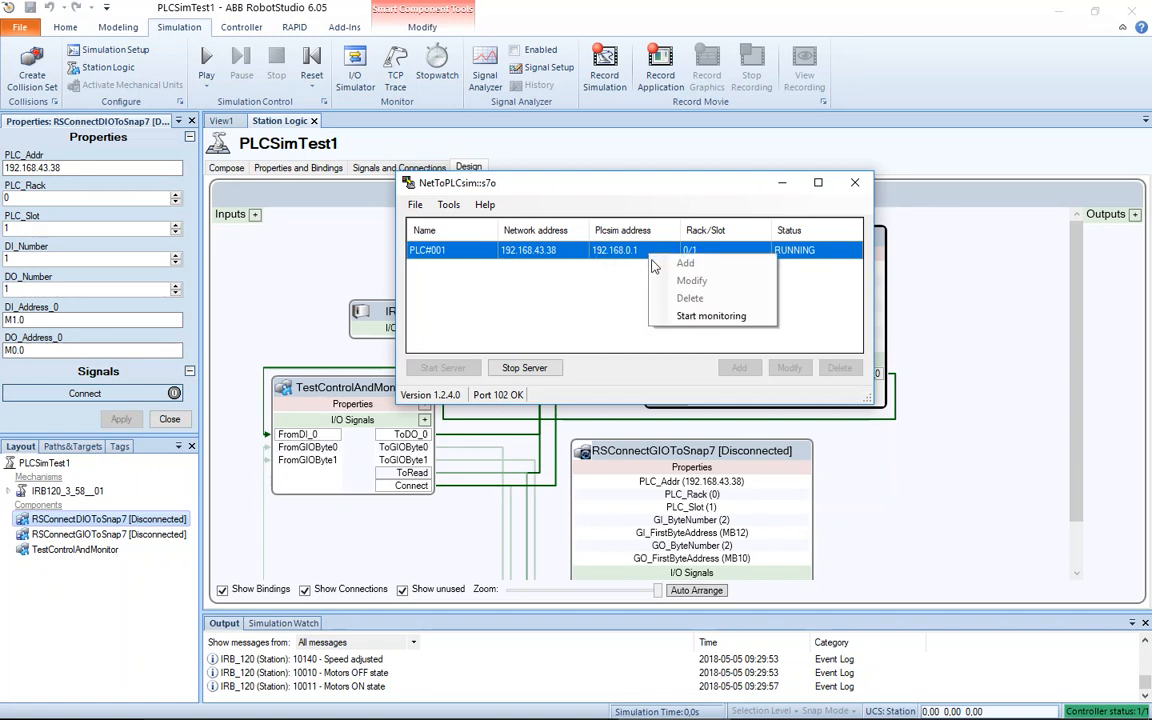
pyautogui.click(680, 321)
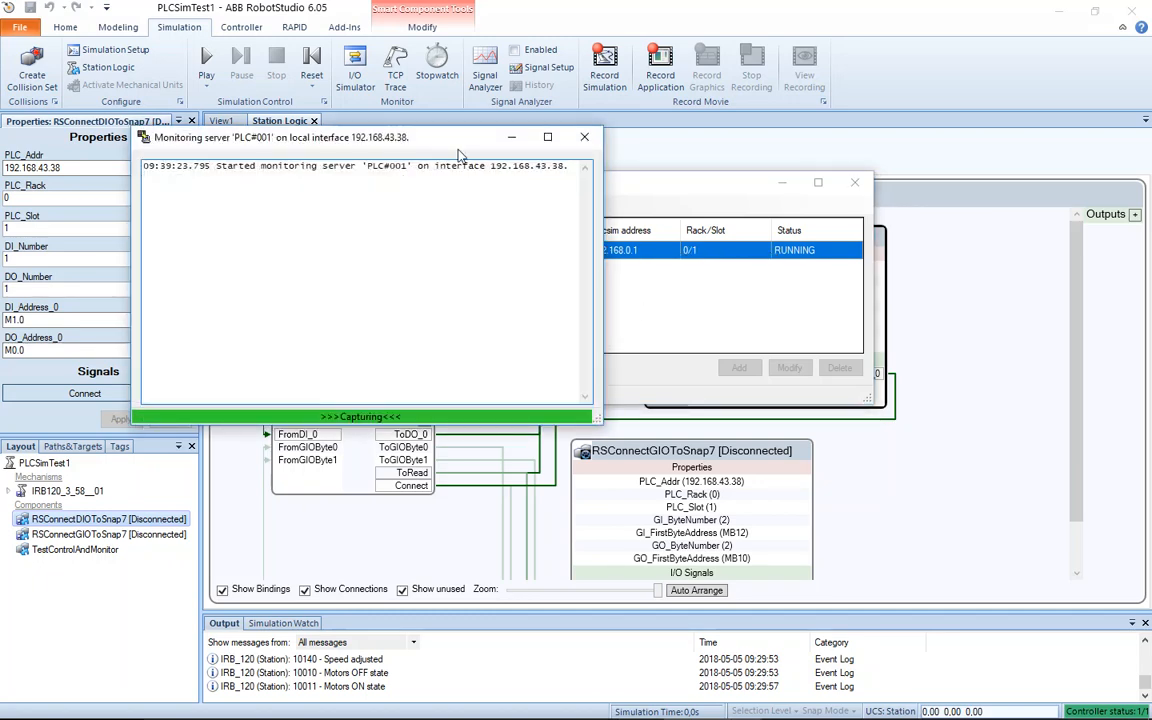
pyautogui.moveTo(413, 140); pyautogui.dragTo(442, 288)
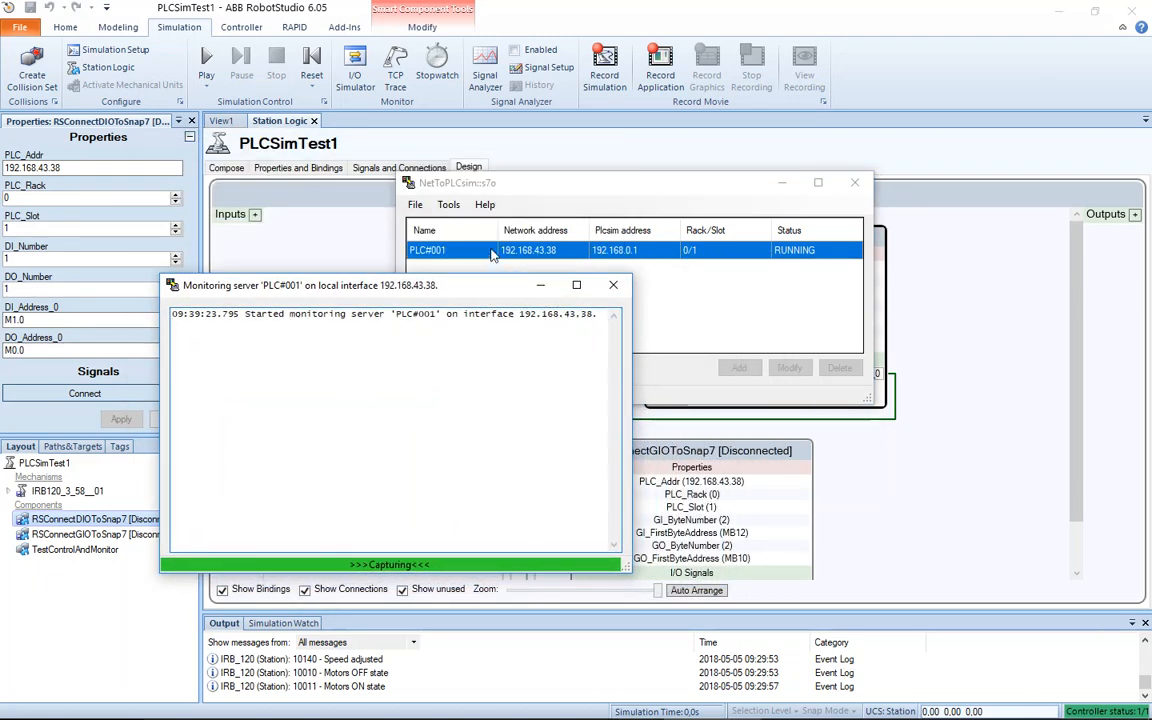
pyautogui.click(615, 285)
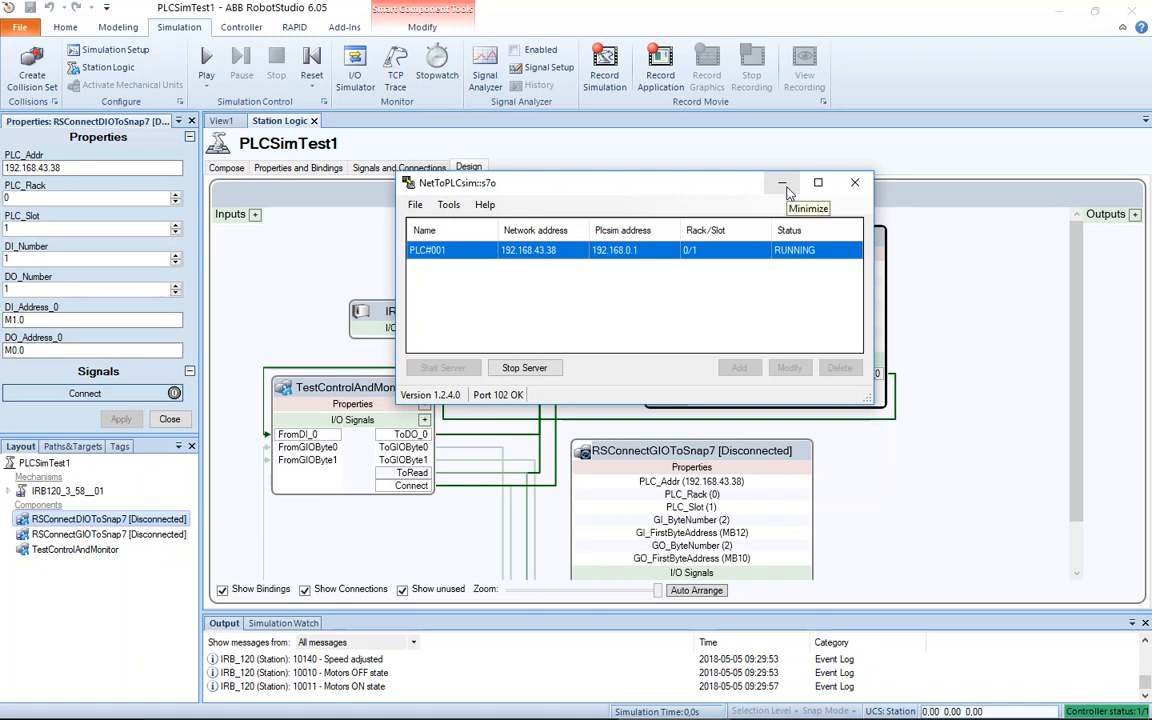
pyautogui.click(784, 185)
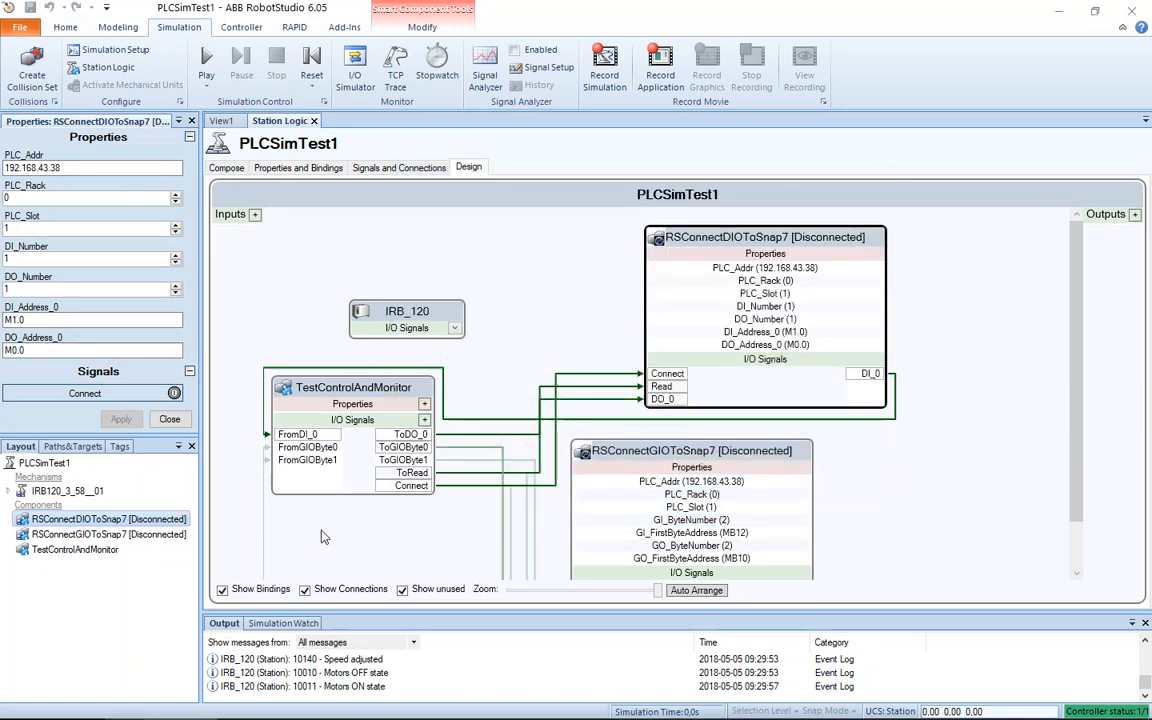
# Step: Switch on the Connect and ToDO_0 signals of the TestControlAndMonitor component
pyautogui.moveTo(812, 709)
pyautogui.click(325, 387)
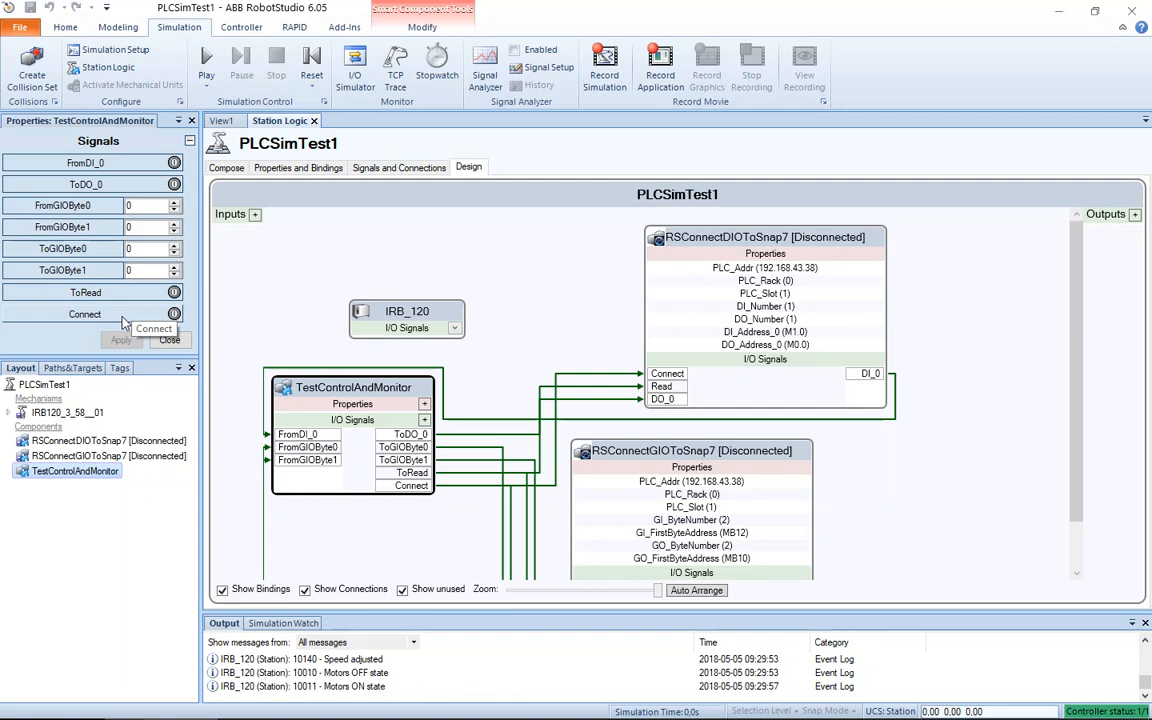
pyautogui.scroll(-1, 925, 482)
pyautogui.scroll(1, 1080, 543)
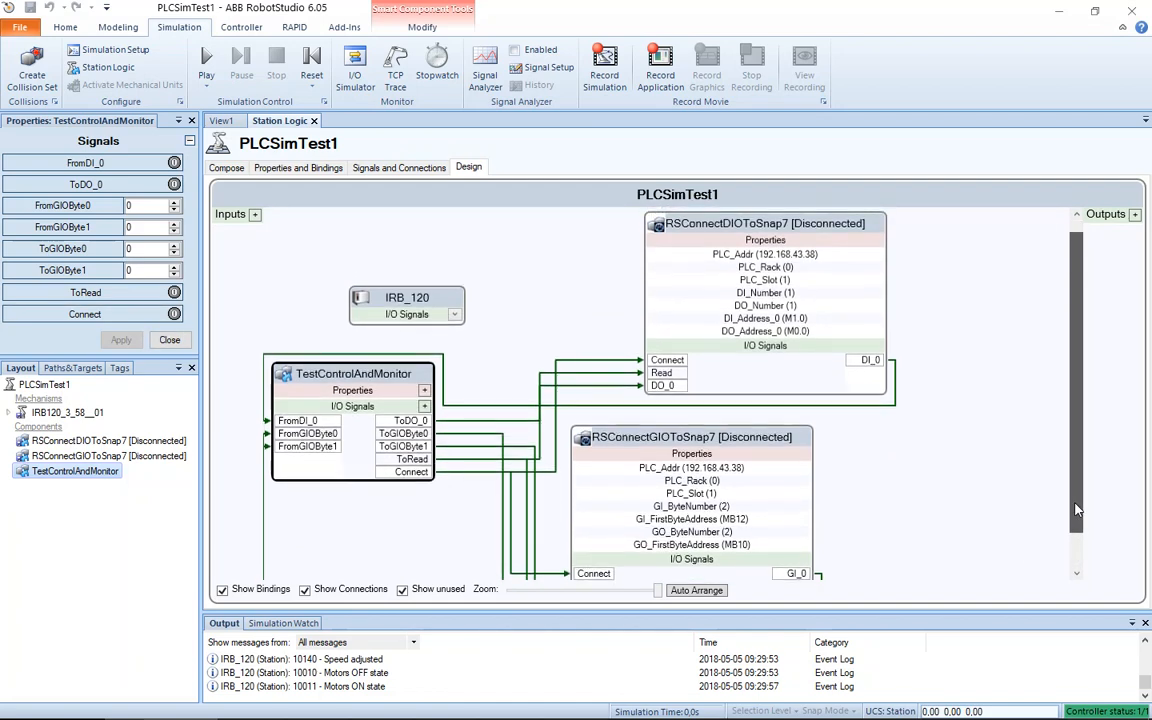
pyautogui.click(83, 318)
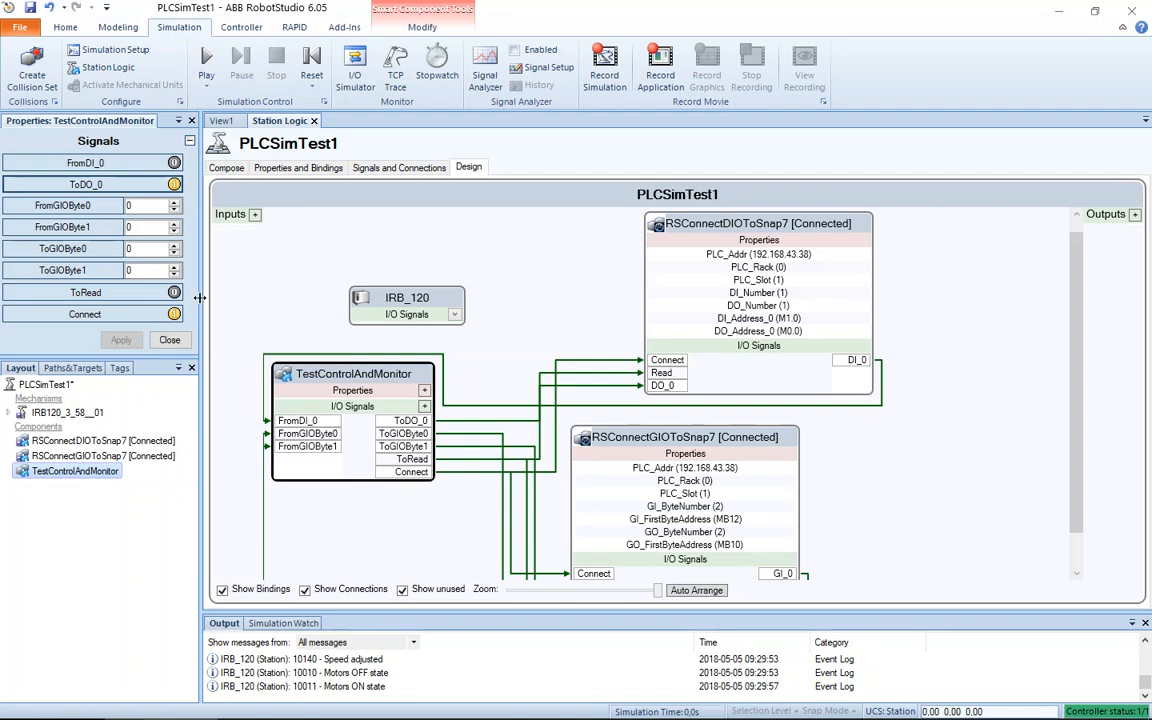
# Step: Set the TestControlAndMonitor signals ToGIOByte0 to 2 and ToGIOByte1 to 3
pyautogui.click(175, 245)
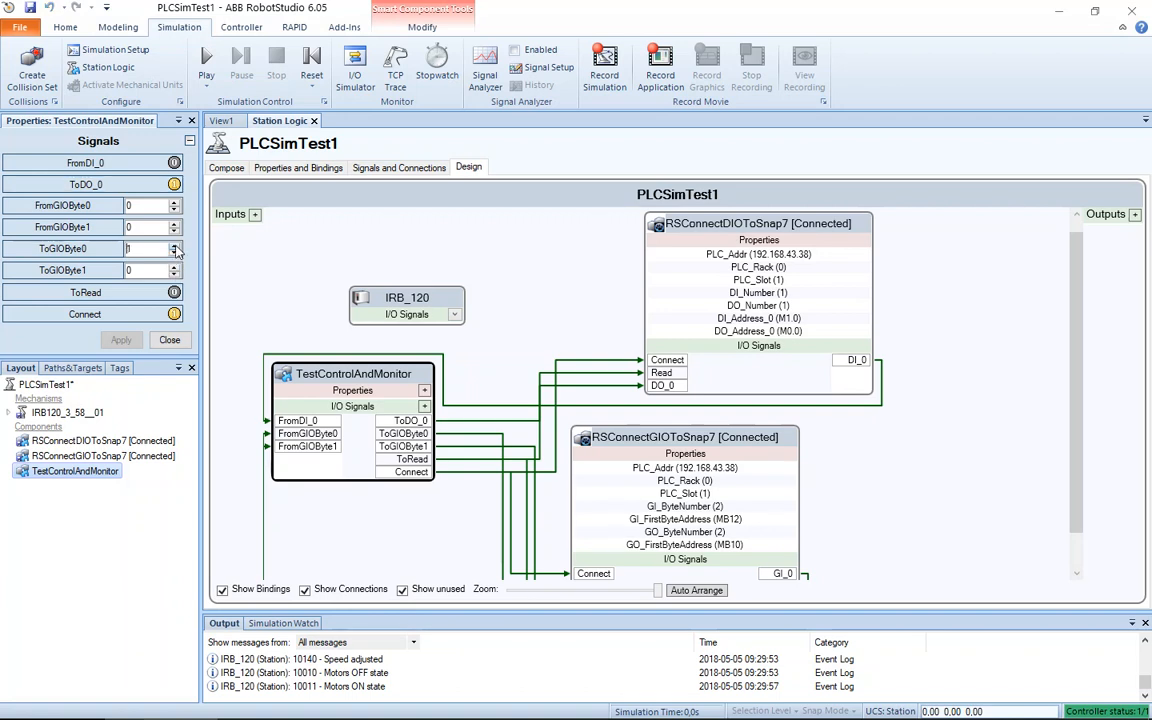
pyautogui.click(175, 245)
pyautogui.click(98, 525)
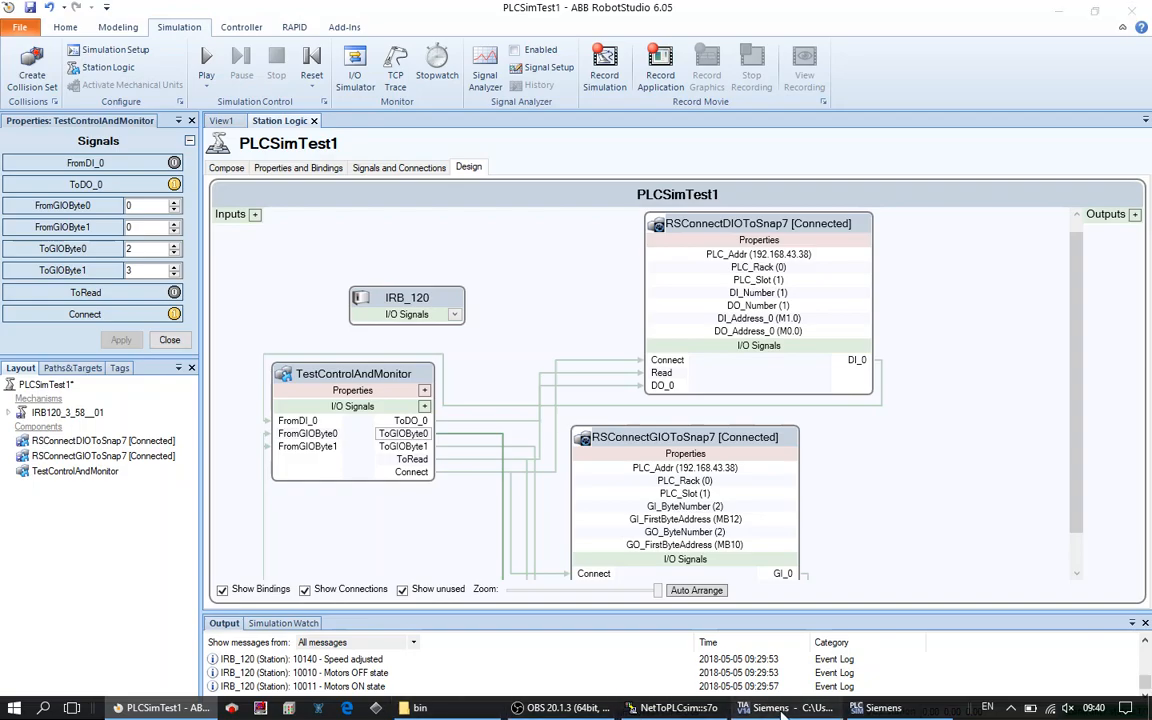
# Step: Switch to TIA Portal and monitor Main [OB1] online, expanding the OutByte2 line to check the tag values received from RobotStudio
pyautogui.click(785, 708)
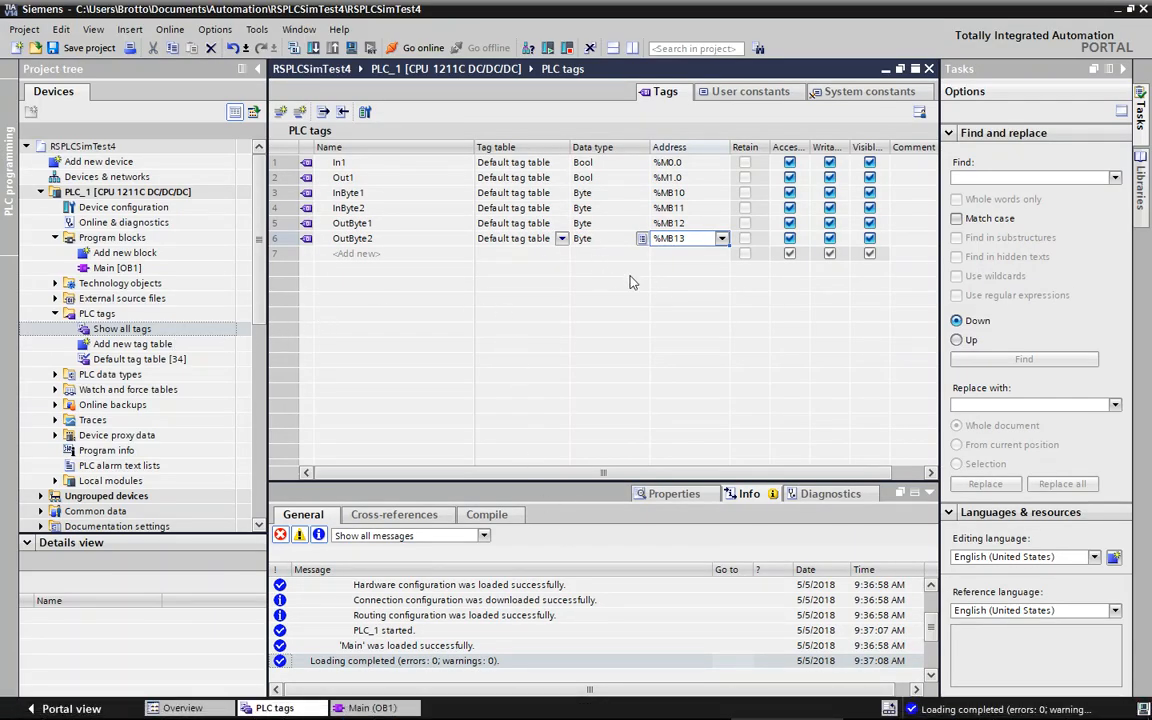
pyautogui.click(118, 268)
pyautogui.doubleClick(118, 268)
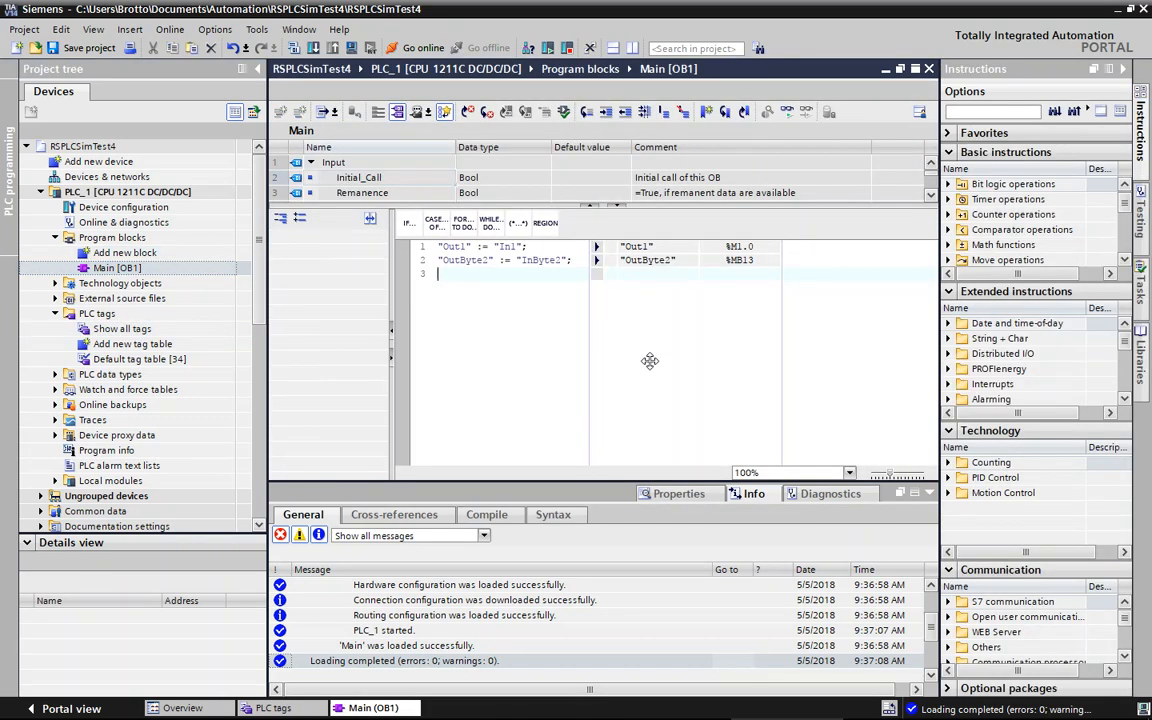
pyautogui.click(788, 113)
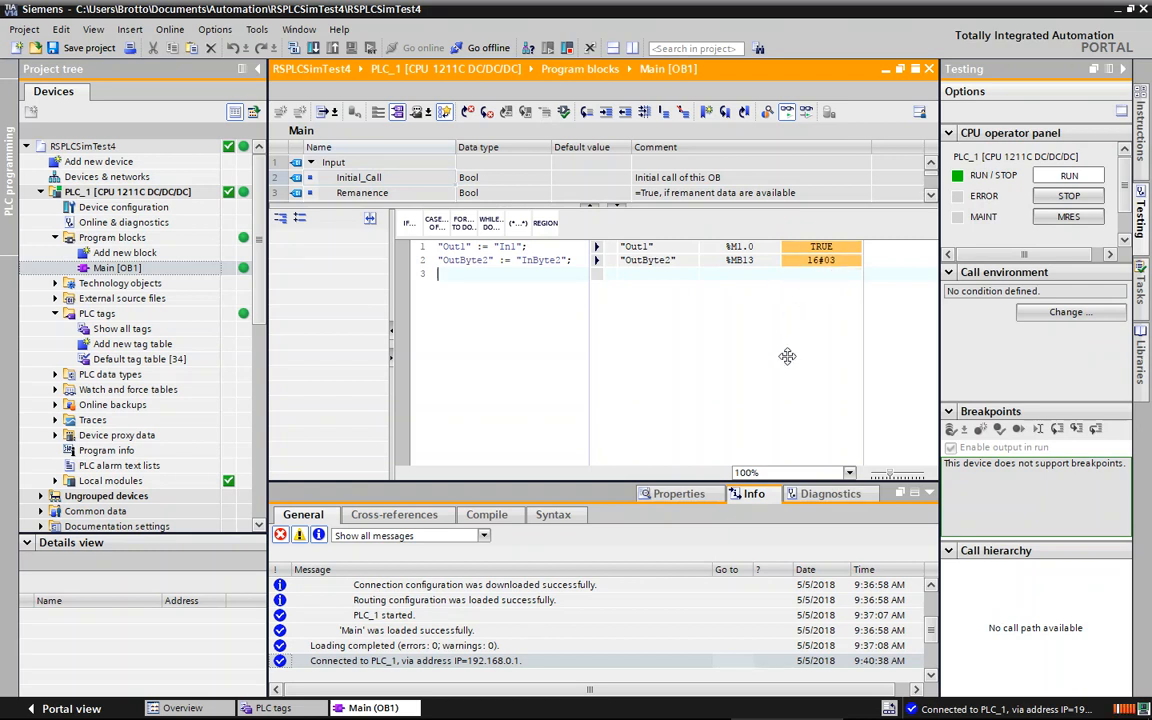
pyautogui.click(596, 260)
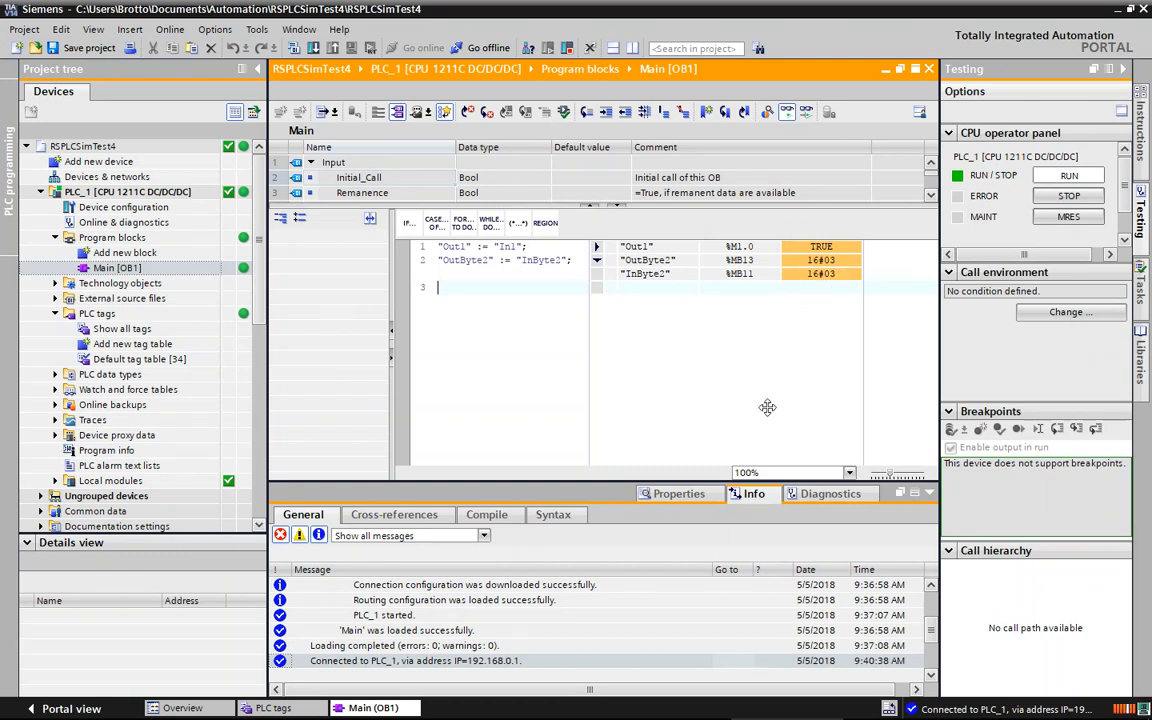
# Step: Switch back to RobotStudio and pulse the ToRead signal on and off to read the PLC outputs
pyautogui.moveTo(503, 716)
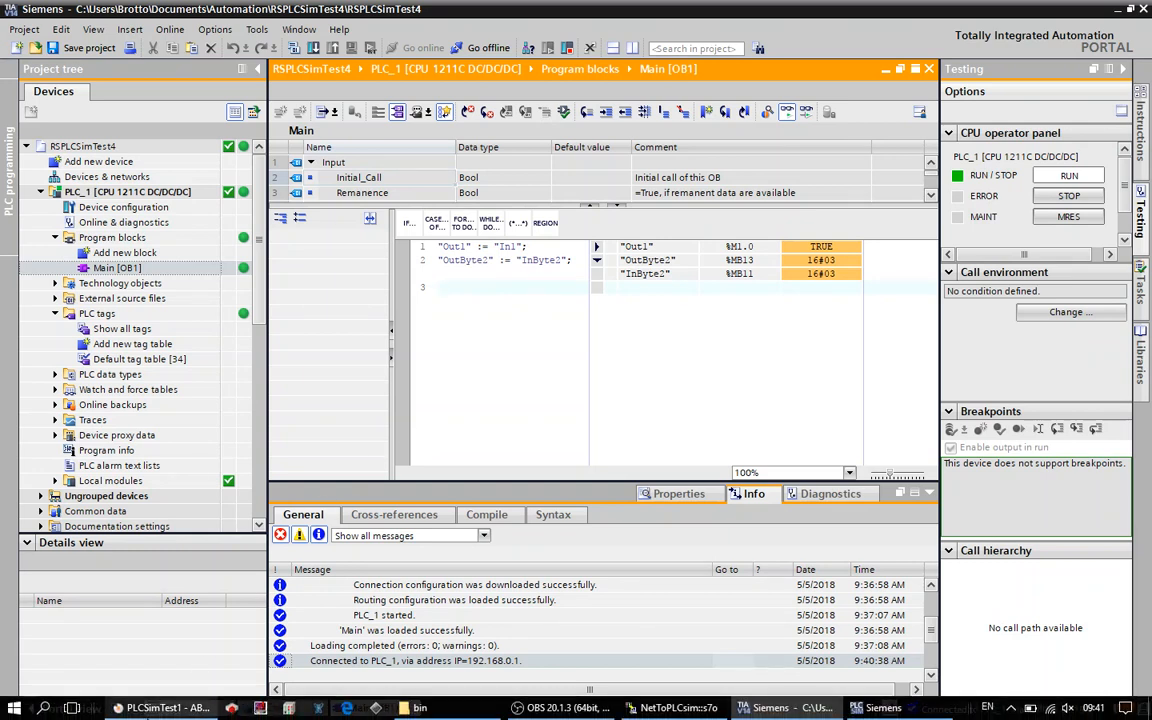
pyautogui.click(152, 708)
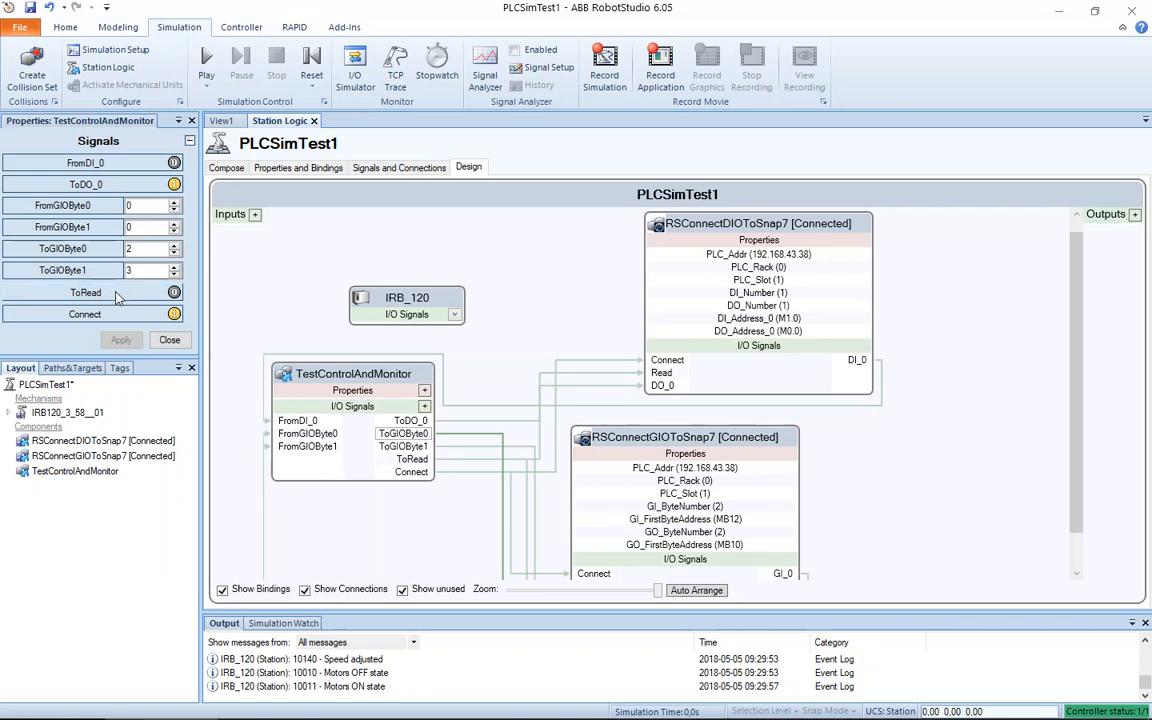
pyautogui.click(145, 293)
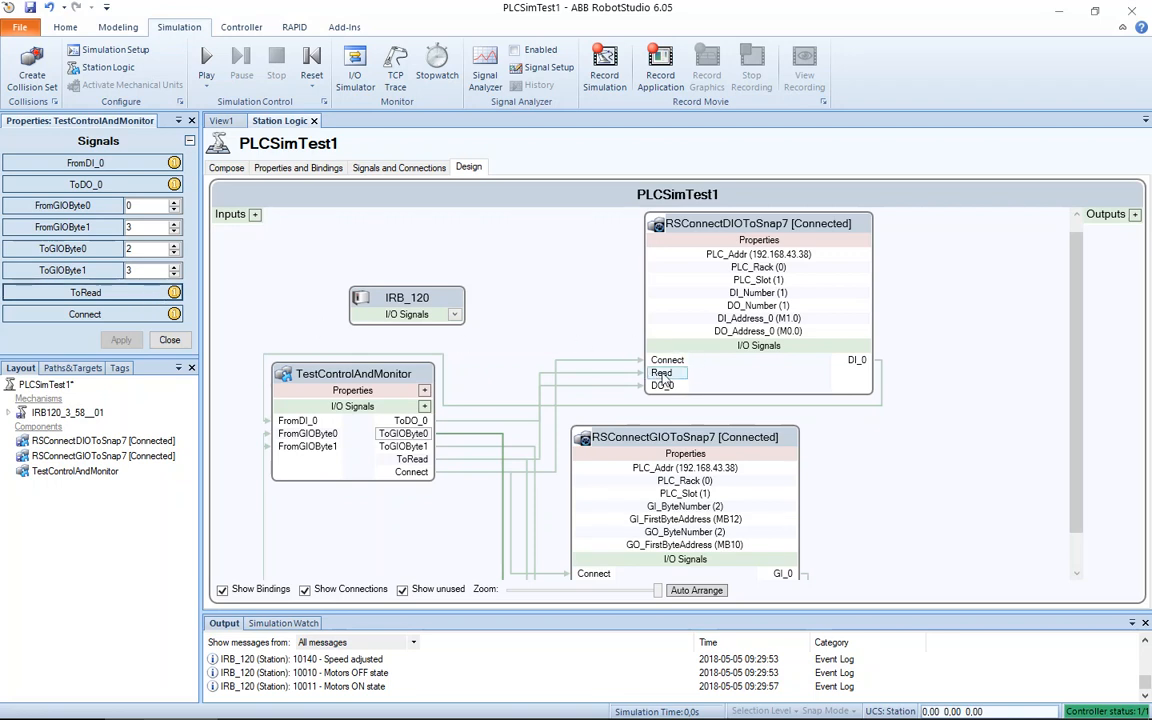
pyautogui.click(128, 290)
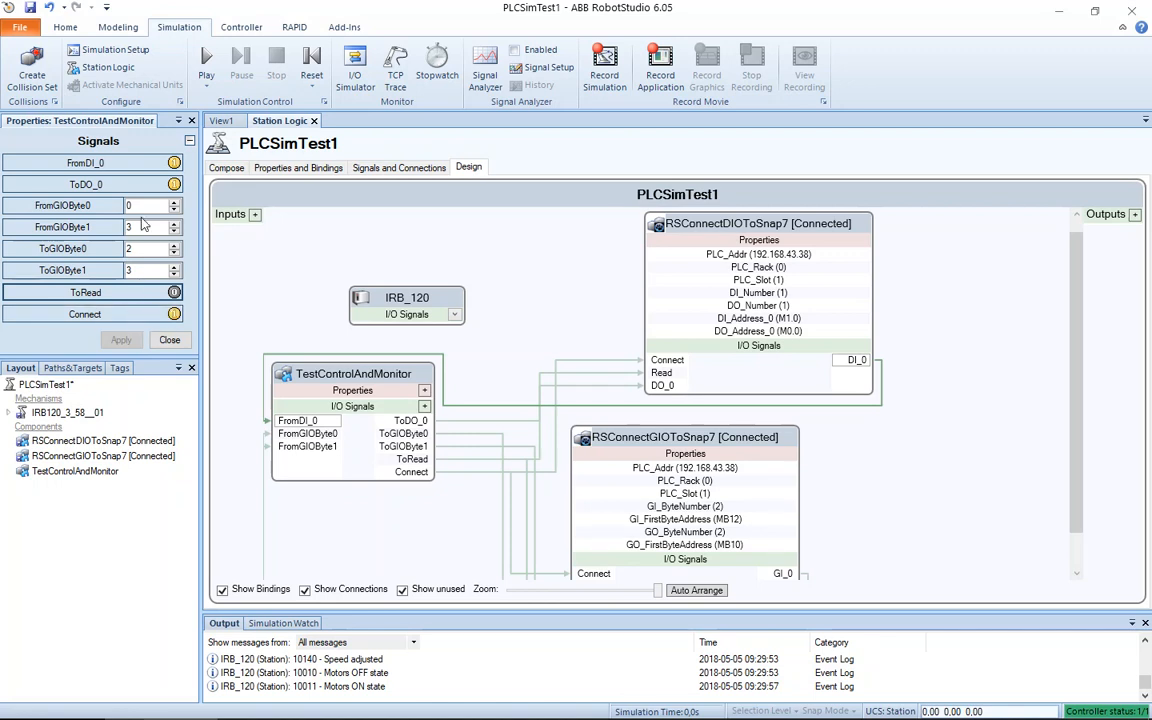
# Step: Switch off ToDO_0, set ToGIOByte0 and ToGIOByte1 to 0, and pulse ToRead to read the PLC outputs again
pyautogui.click(145, 184)
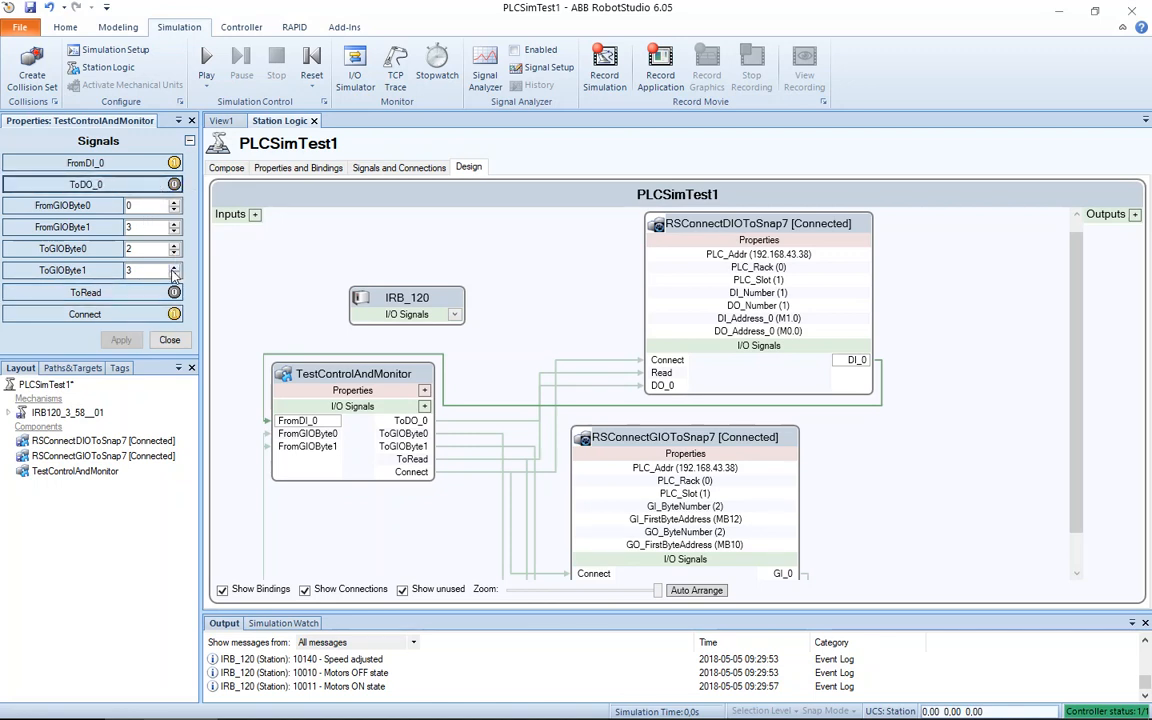
pyautogui.click(173, 275)
pyautogui.click(173, 275)
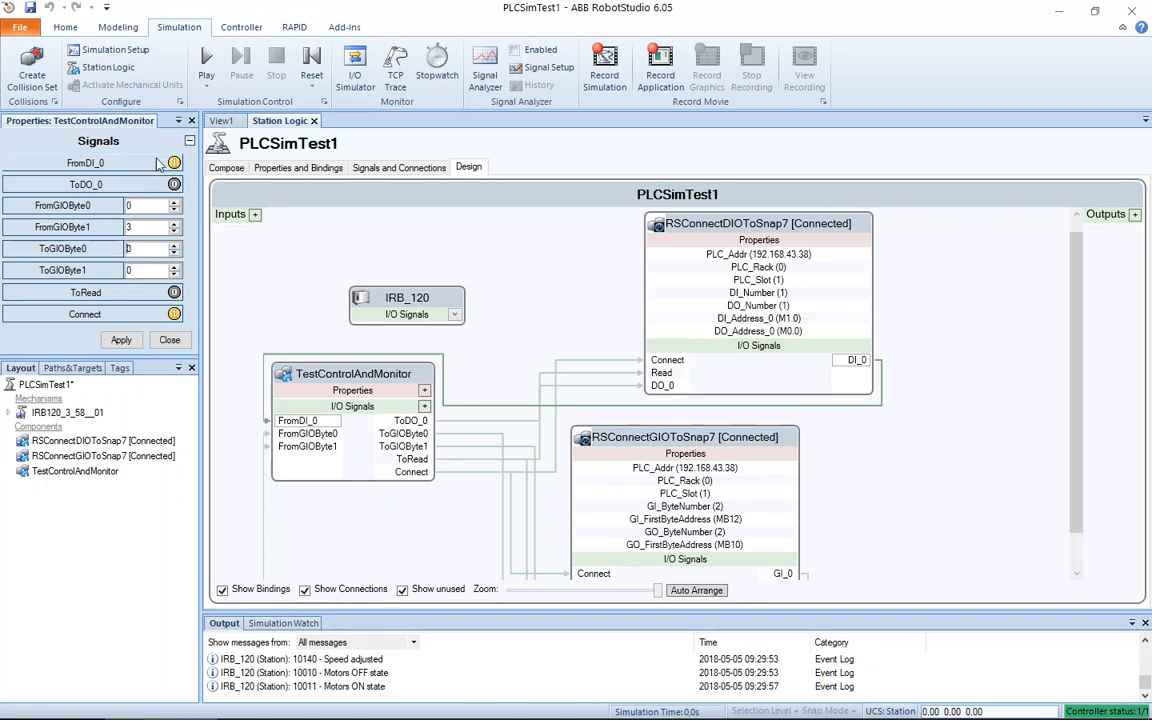
pyautogui.click(117, 295)
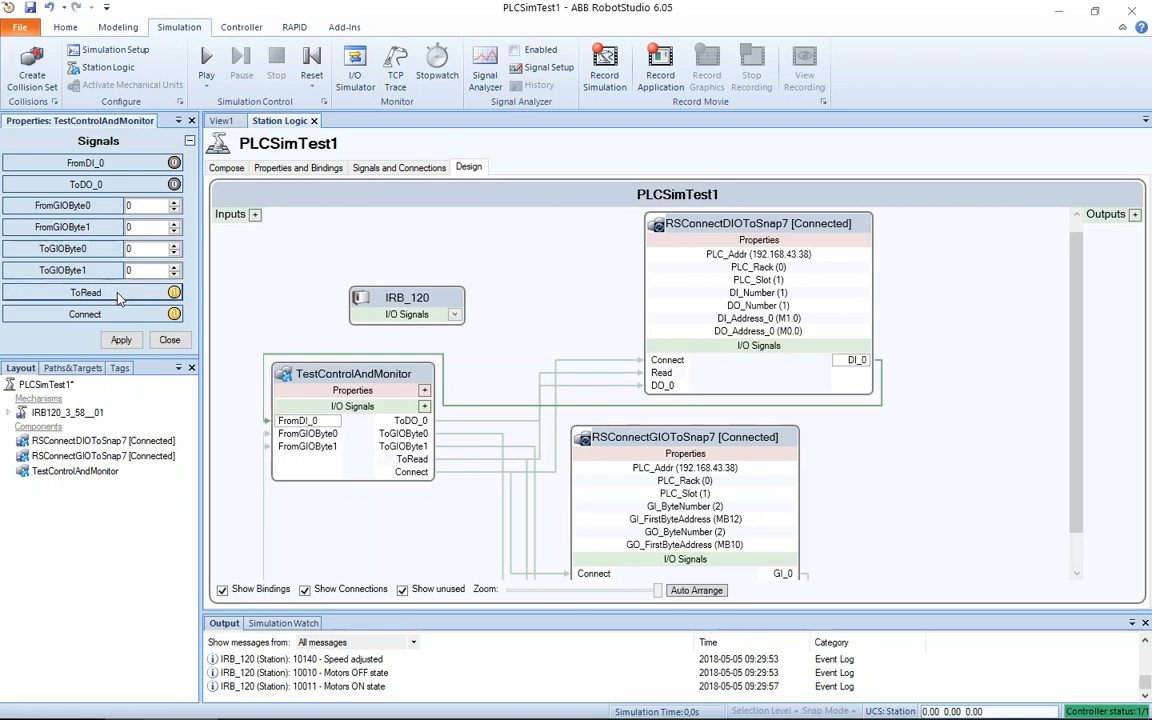
pyautogui.click(115, 295)
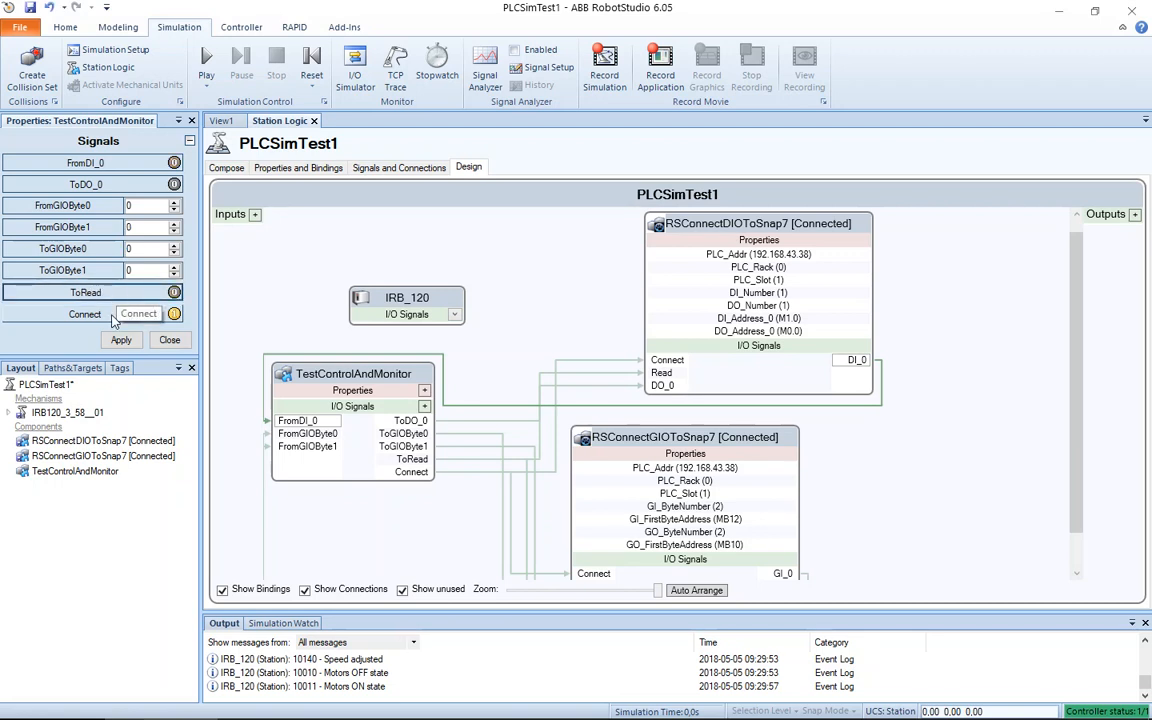
# Step: Switch off the TestControlAndMonitor Connect signal and open the RSConnectGIOToSnap7 properties to check the GI_FirstByteAddress setting
pyautogui.click(113, 316)
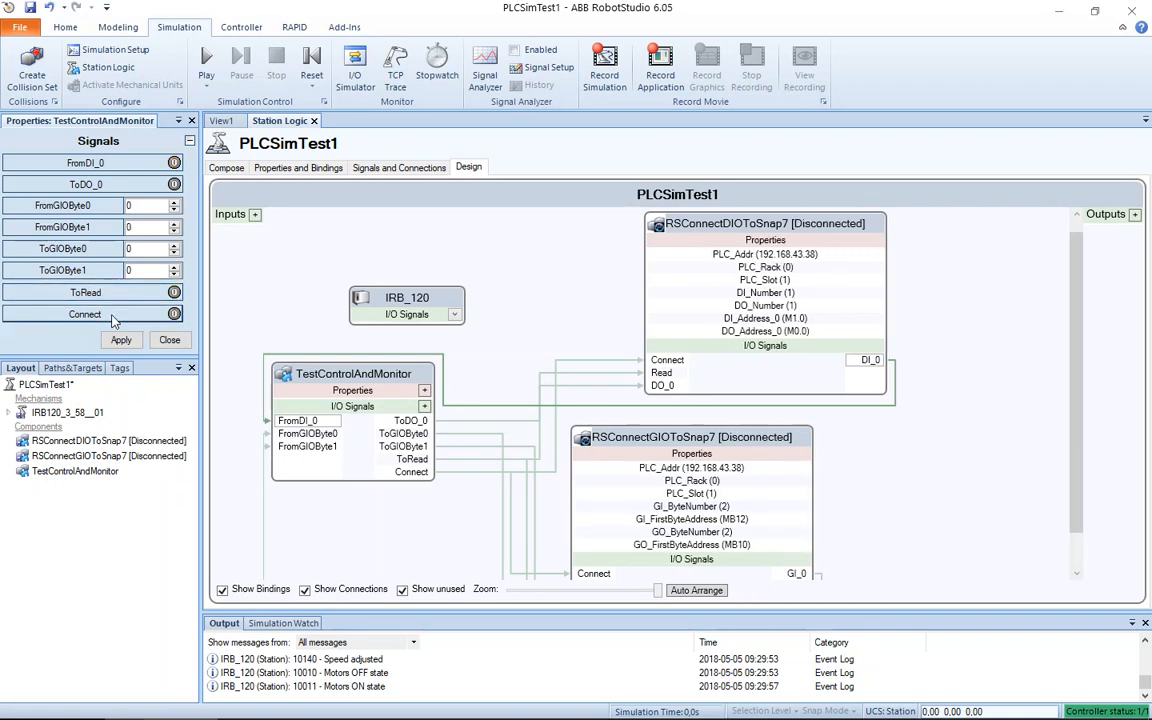
pyautogui.rightClick(694, 436)
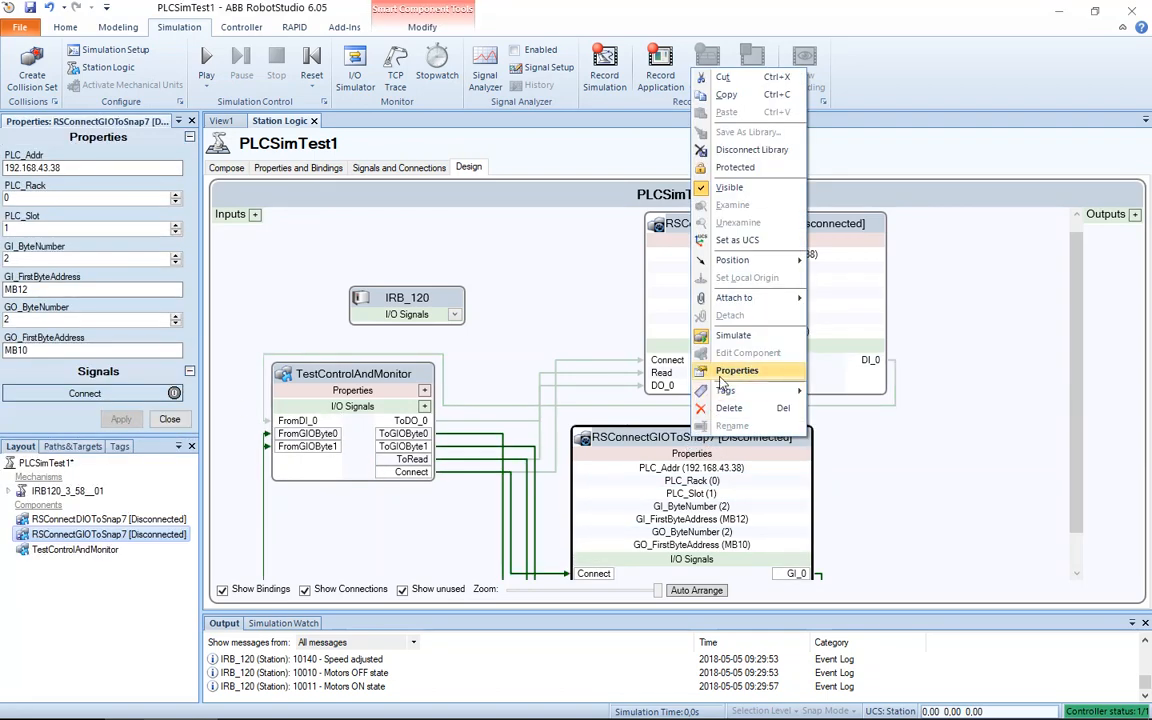
pyautogui.click(722, 378)
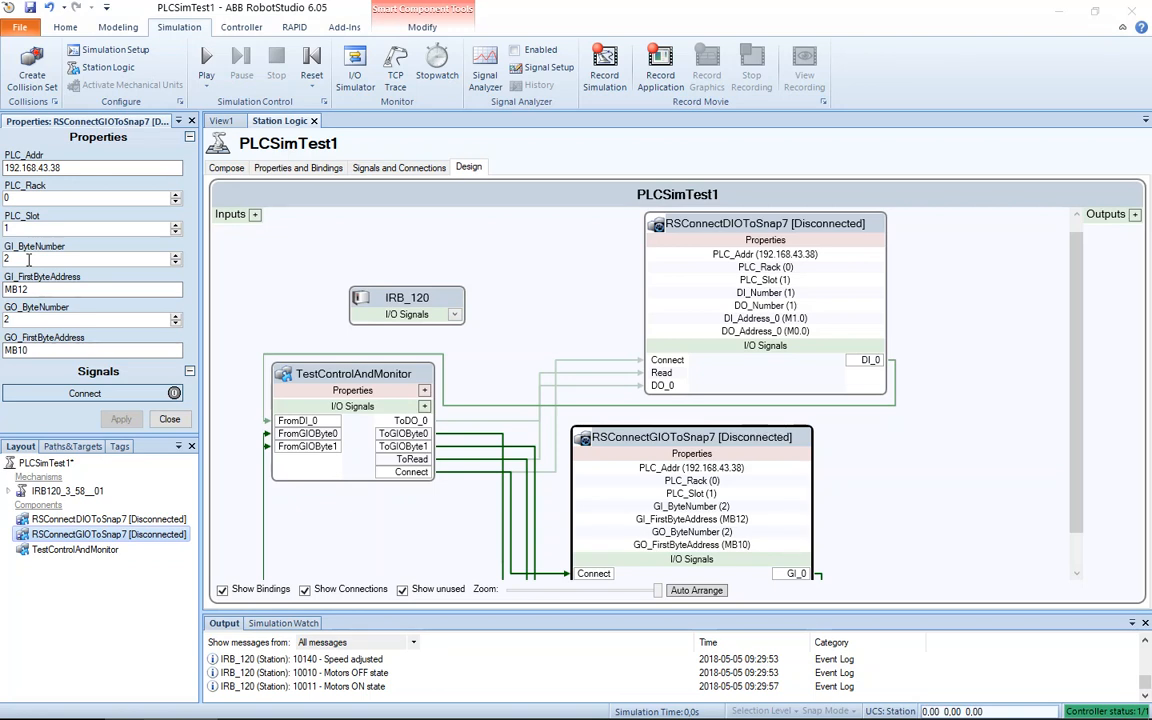
pyautogui.moveTo(1075, 404); pyautogui.dragTo(1065, 473)
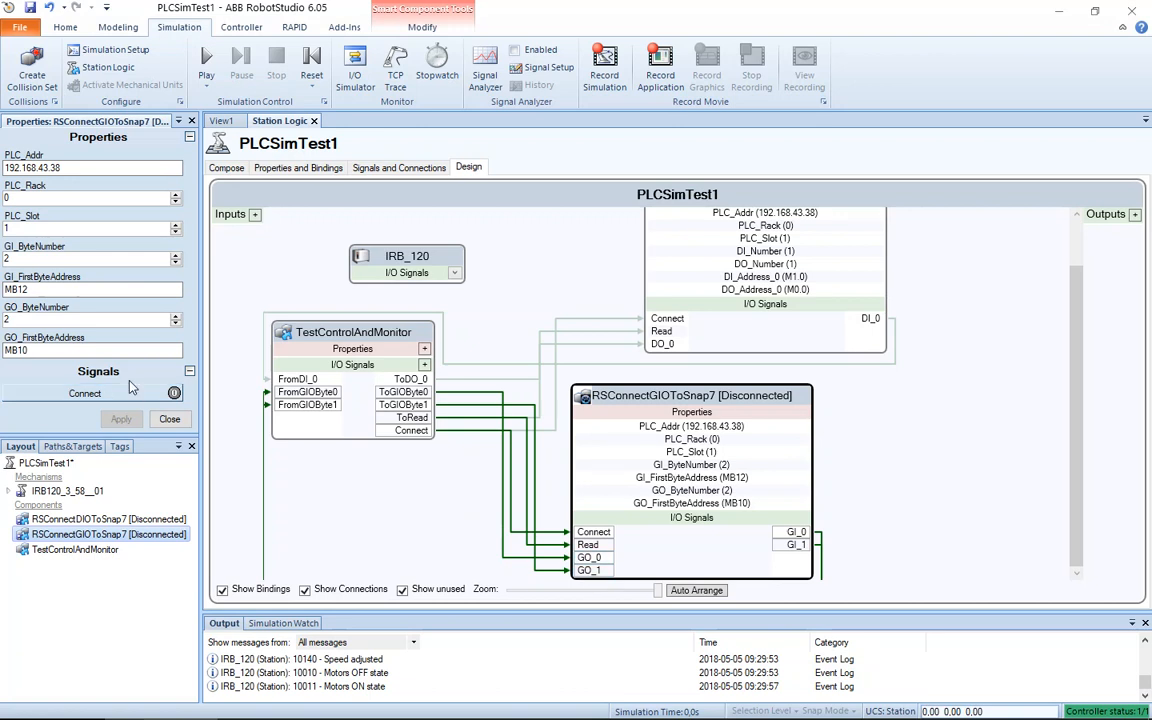
pyautogui.click(69, 288)
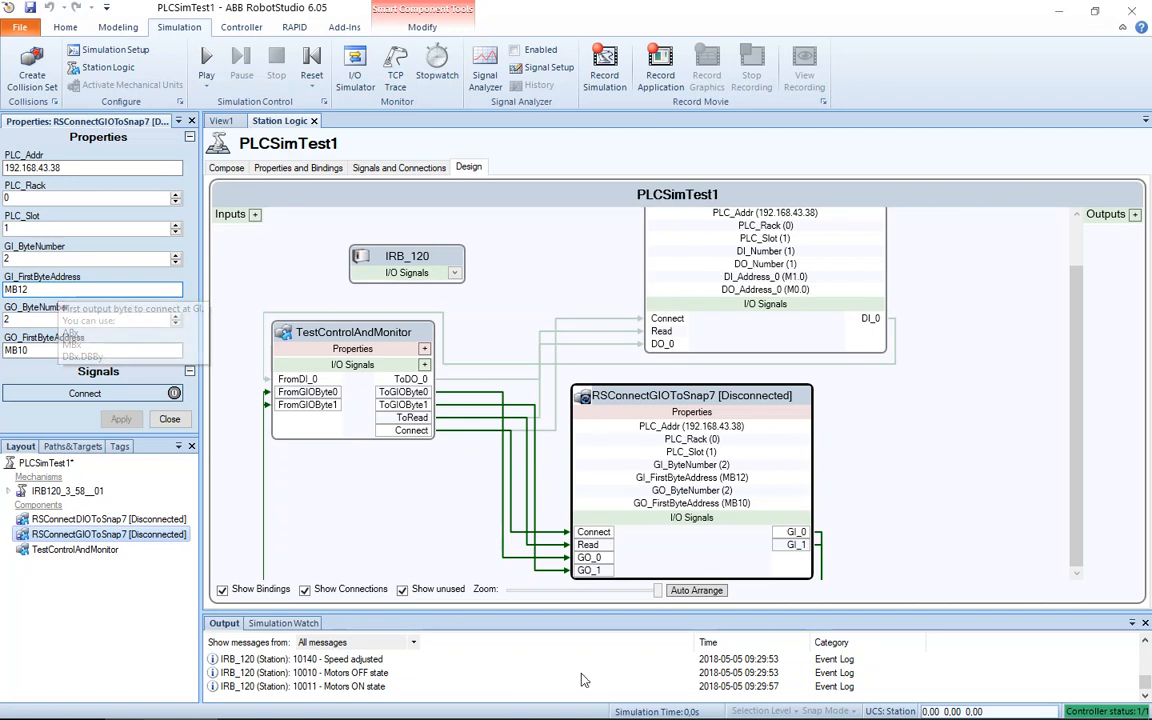
# Step: Switch to TIA Portal, show all PLC tags to check the OutByte1 address, and return to RobotStudio
pyautogui.moveTo(542, 717)
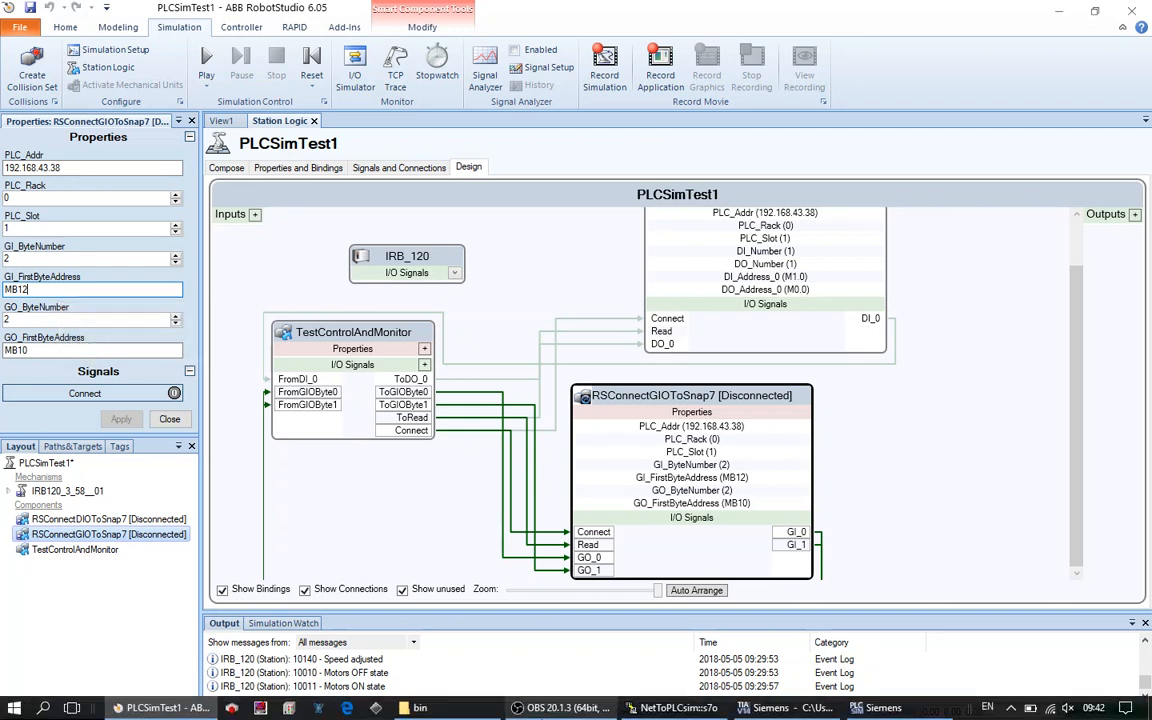
pyautogui.click(768, 712)
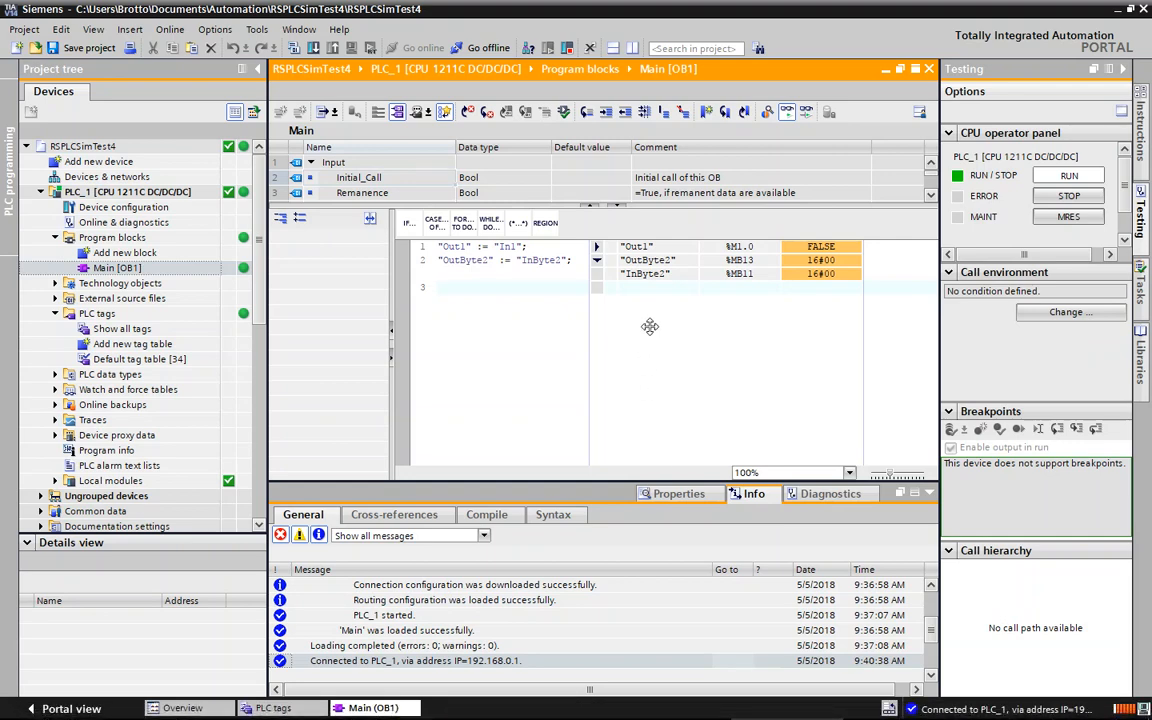
pyautogui.doubleClick(140, 331)
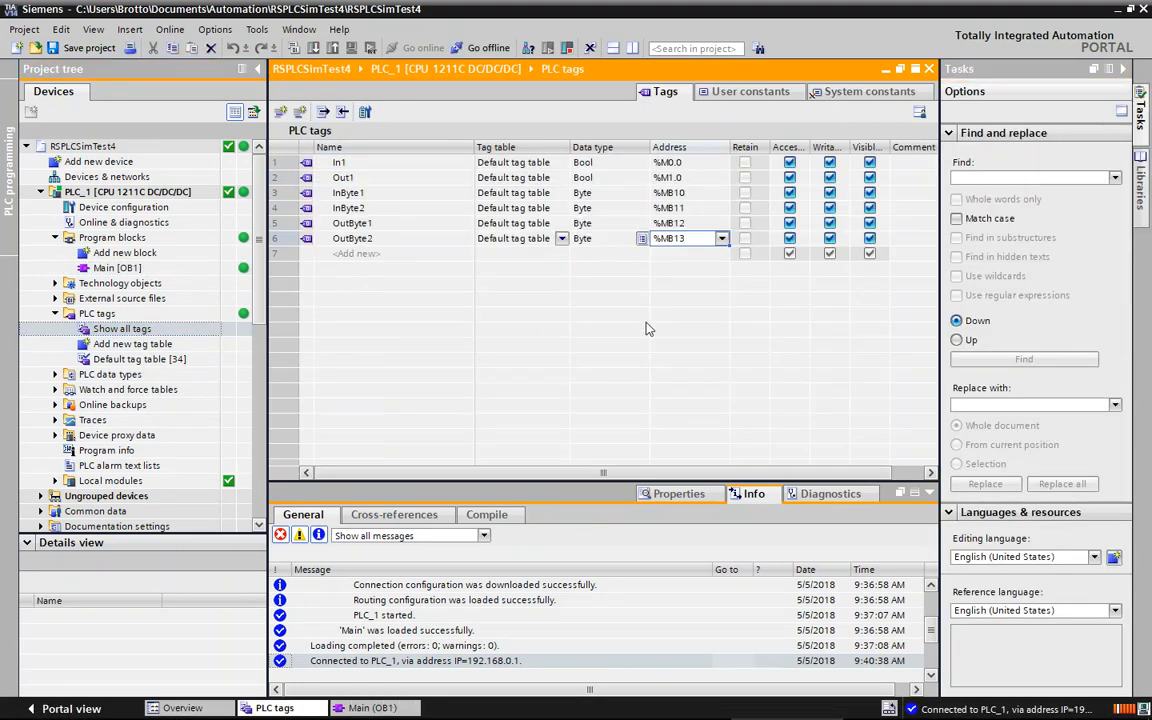
pyautogui.click(680, 225)
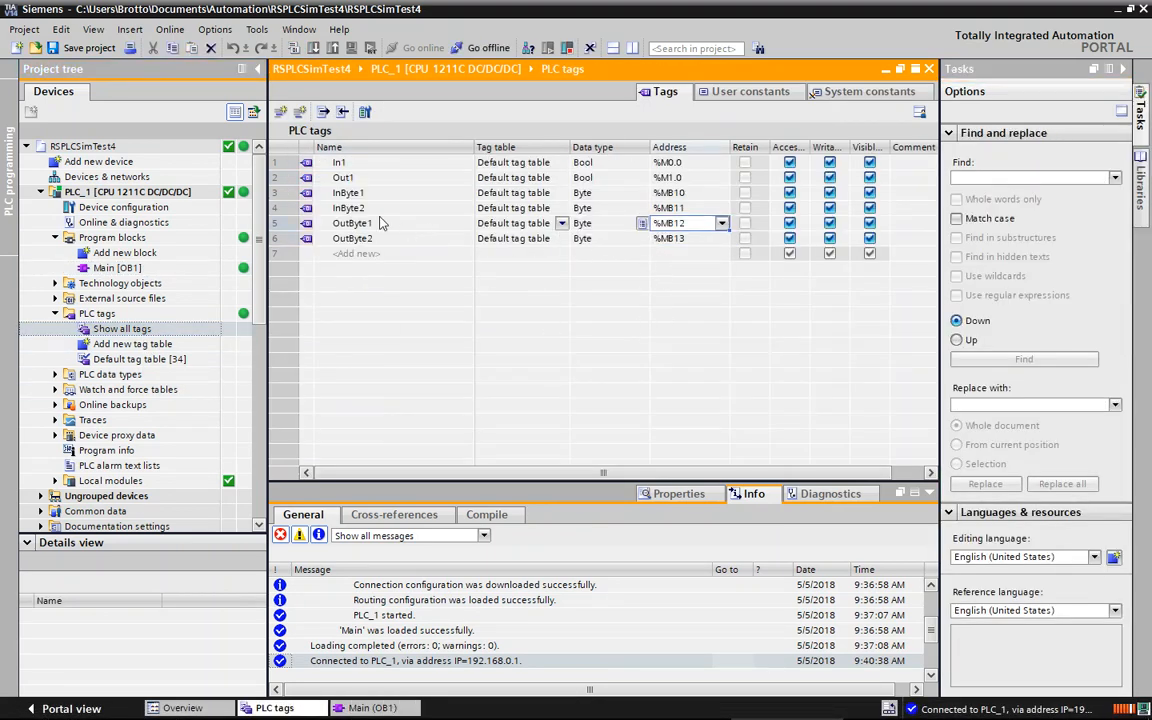
pyautogui.moveTo(603, 716)
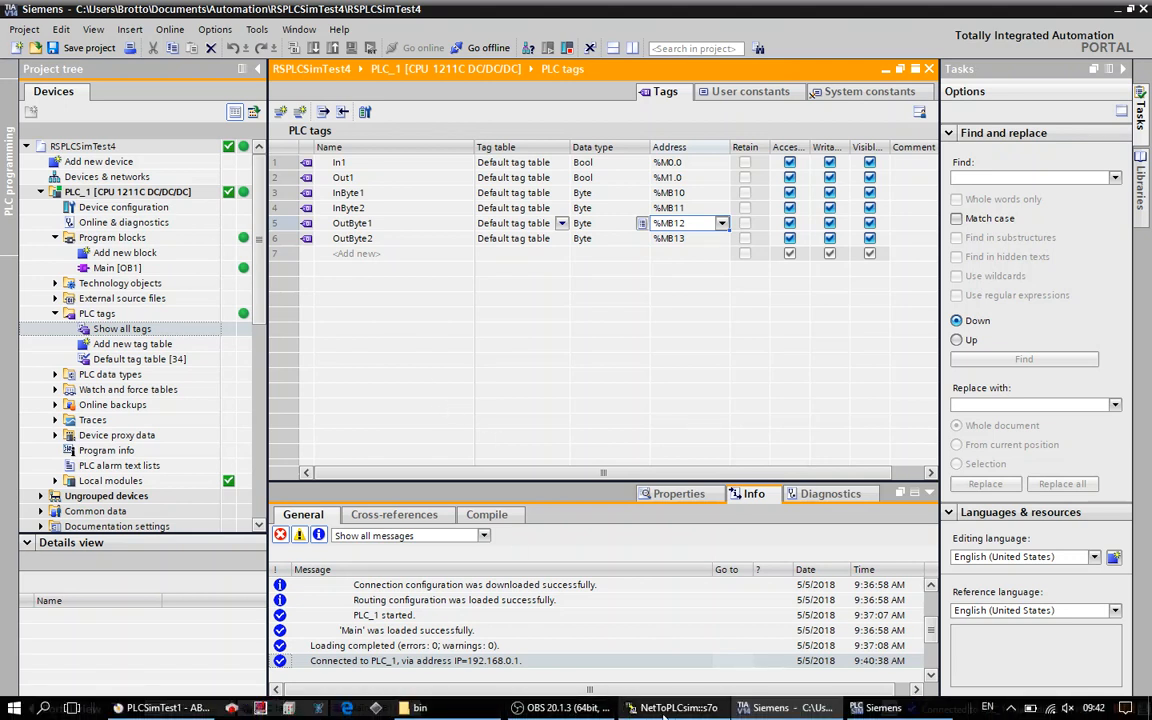
pyautogui.moveTo(665, 710)
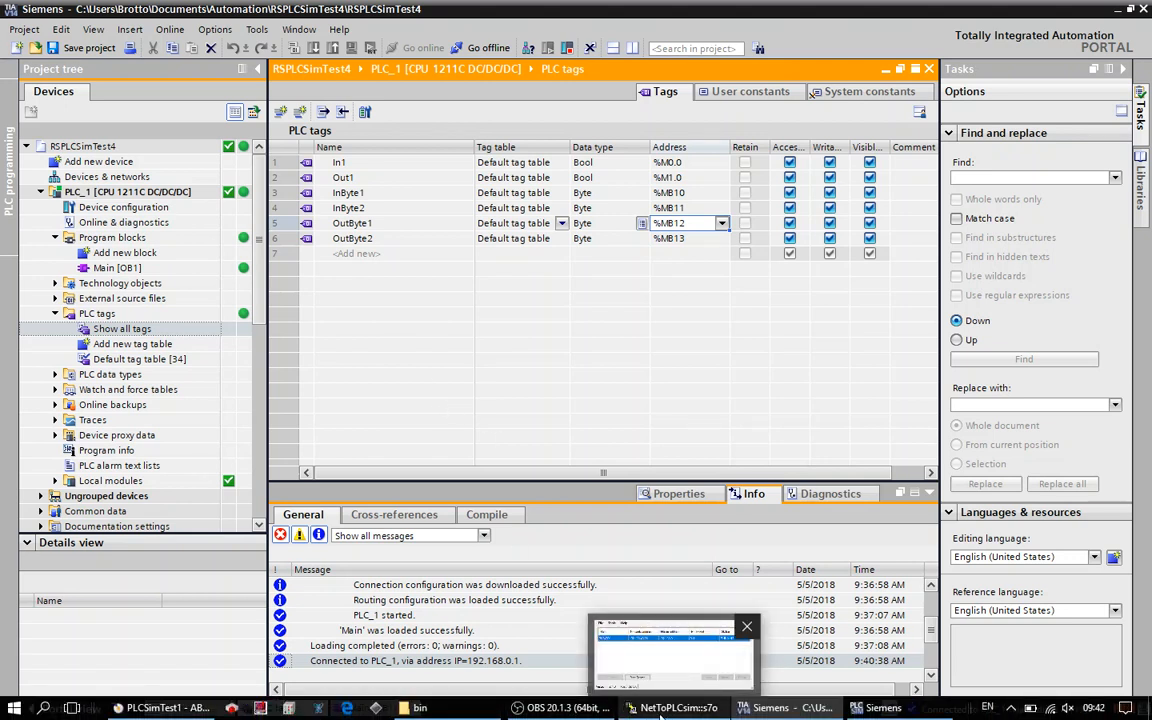
pyautogui.moveTo(531, 710)
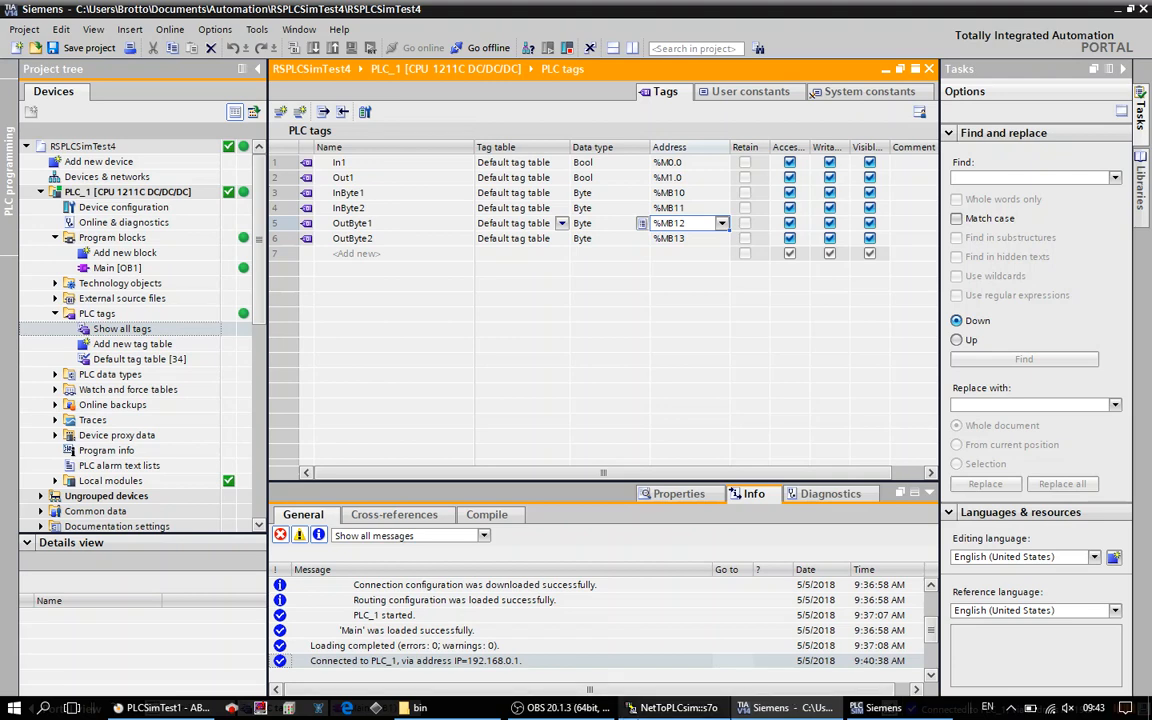
pyautogui.click(165, 708)
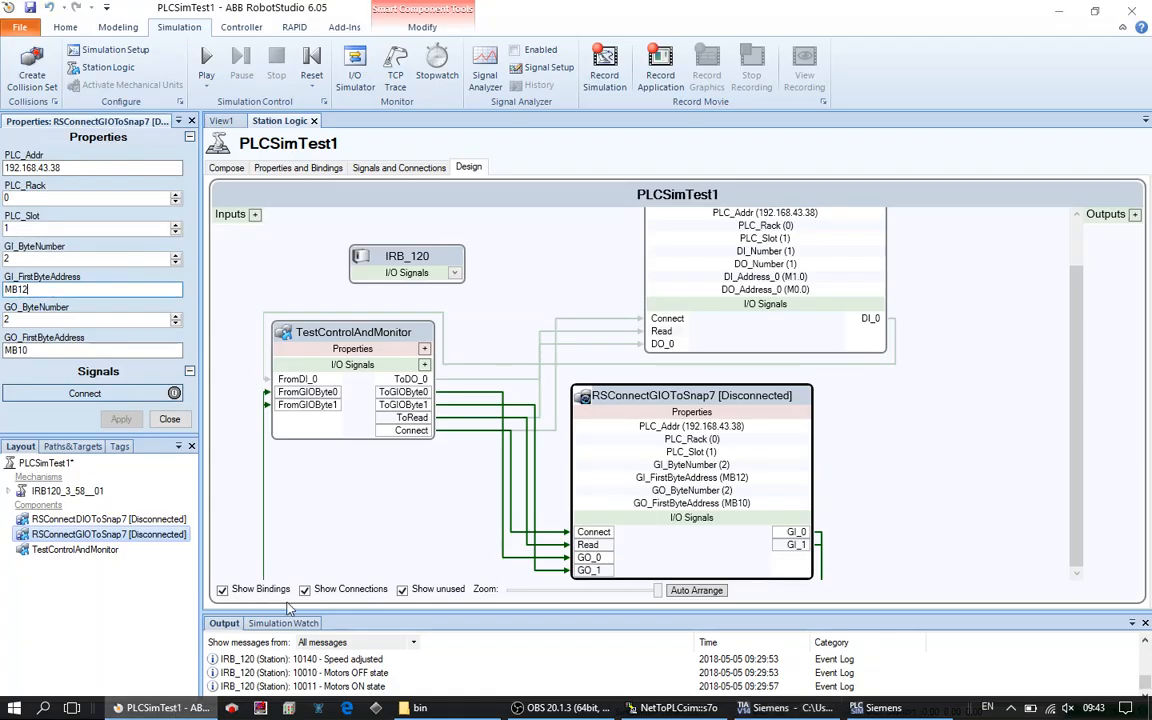